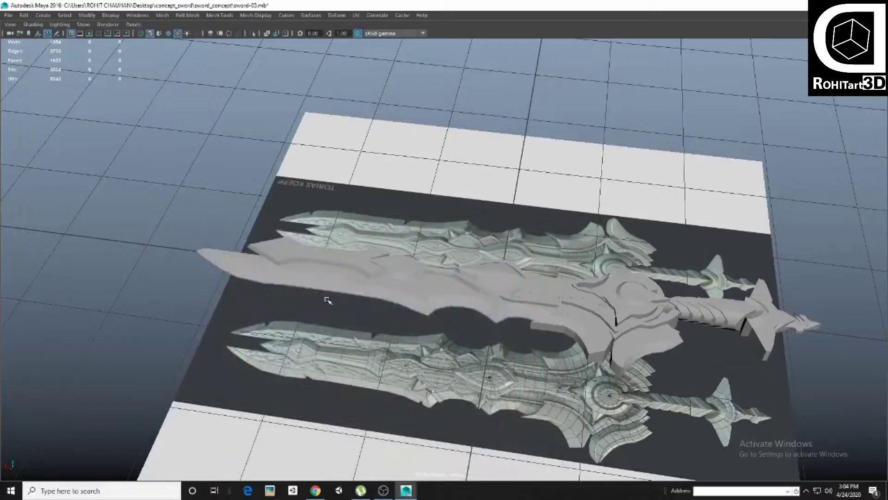
Select the blade mesh and pick the outline edges around its tip.
click(328, 299)
scroll(382, 311, up, 5)
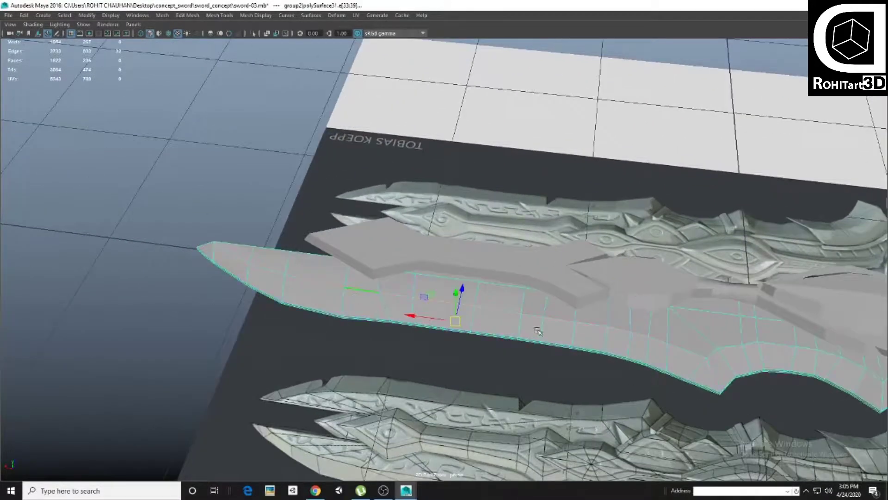
mouse_move(538, 330)
alt+mouse_down()
mouse_move(444, 246)
mouse_move(468, 314)
mouse_move(507, 333)
mouse_move(353, 199)
alt+mouse_up()
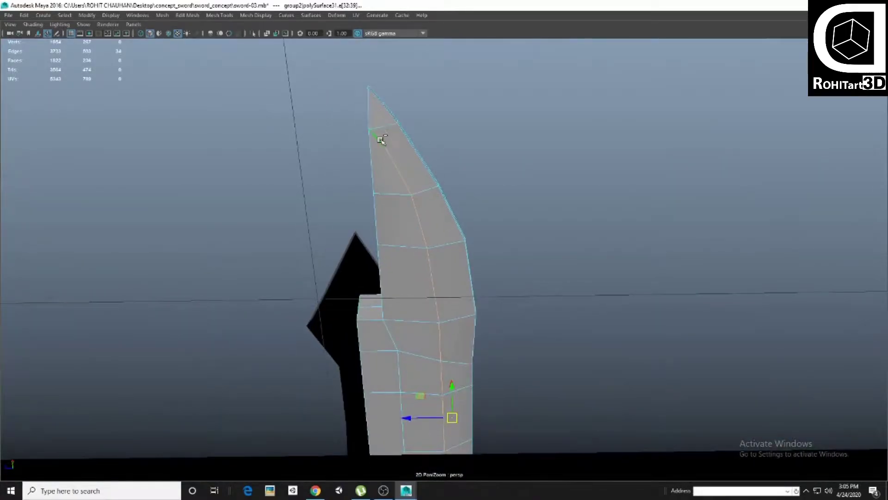
mouse_move(441, 150)
alt+mouse_down()
mouse_move(470, 242)
mouse_move(510, 319)
mouse_move(395, 313)
mouse_move(460, 304)
mouse_move(417, 293)
mouse_move(412, 301)
mouse_move(436, 302)
mouse_move(318, 309)
alt+mouse_up()
shift+click(395, 313)
alt+drag(407, 324, 495, 307)
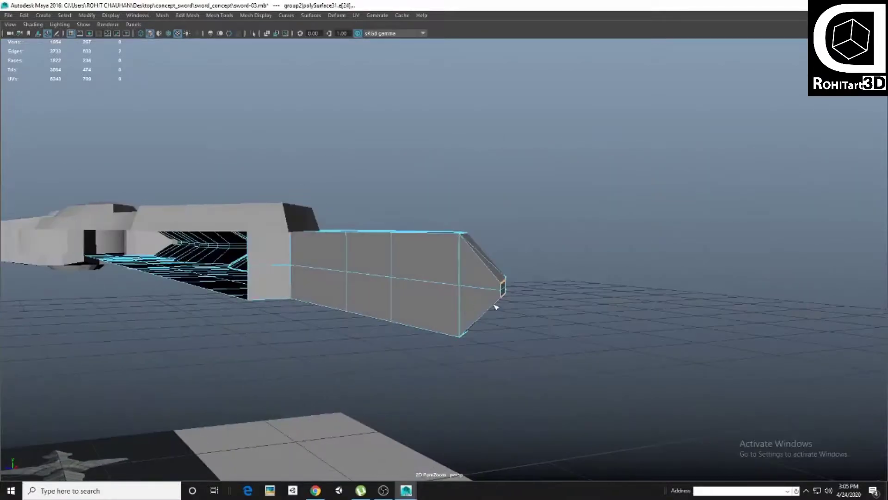
click(434, 295)
alt+drag(433, 295, 418, 308)
mouse_move(419, 349)
alt+mouse_down()
mouse_move(400, 287)
mouse_move(404, 250)
mouse_move(432, 291)
alt+mouse_up()
shift+click(395, 333)
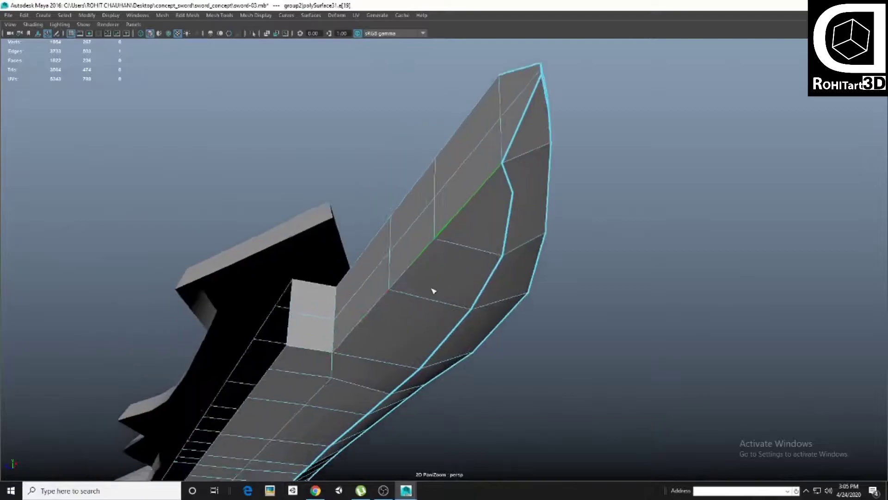
Add an edge near the tip and an edge loop along the blade's side.
click(365, 327)
alt+drag(364, 327, 492, 258)
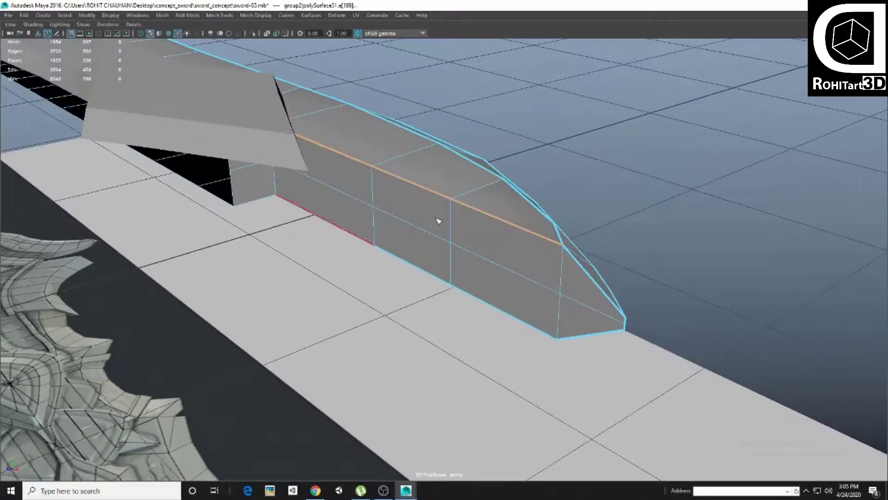
alt+drag(439, 220, 334, 244)
mouse_move(305, 273)
alt+mouse_down()
mouse_move(441, 229)
mouse_move(460, 267)
mouse_move(437, 239)
mouse_move(546, 223)
mouse_move(522, 140)
mouse_move(332, 181)
alt+mouse_up()
shift+double_click(451, 244)
click(545, 223)
Pick the remaining blade outline edges, then isolate the blade so it shows alone.
alt+drag(411, 205, 280, 237)
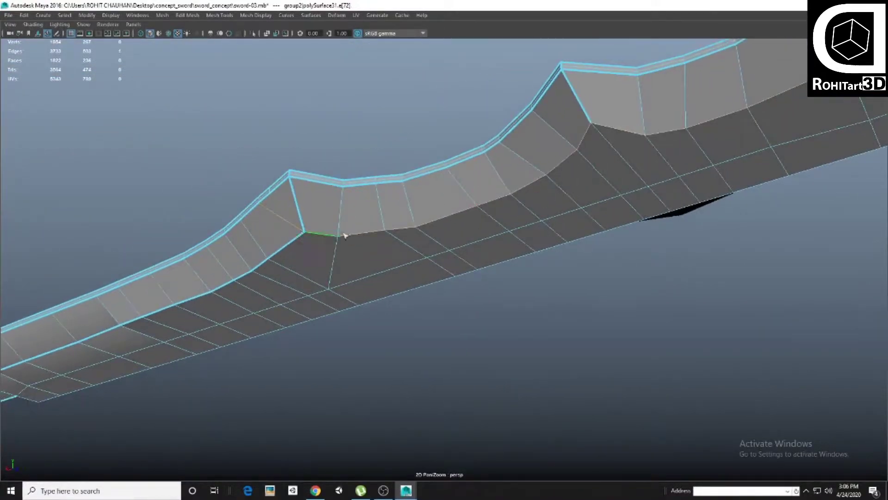
mouse_move(586, 140)
alt+mouse_down()
mouse_move(325, 201)
mouse_move(300, 169)
alt+mouse_up()
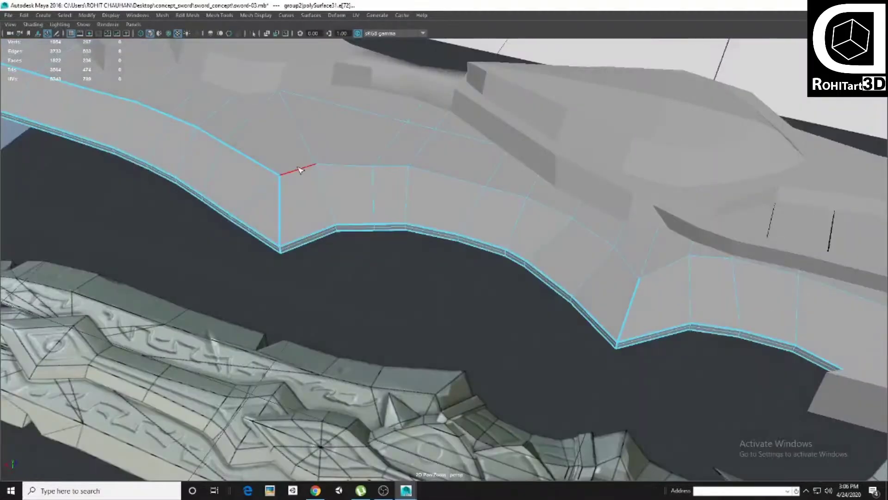
mouse_move(471, 283)
alt+mouse_down()
mouse_move(476, 308)
mouse_move(506, 218)
mouse_move(585, 252)
alt+mouse_up()
mouse_move(417, 246)
alt+mouse_down()
mouse_move(400, 175)
mouse_move(377, 173)
mouse_move(492, 148)
mouse_move(466, 190)
mouse_move(535, 177)
alt+mouse_up()
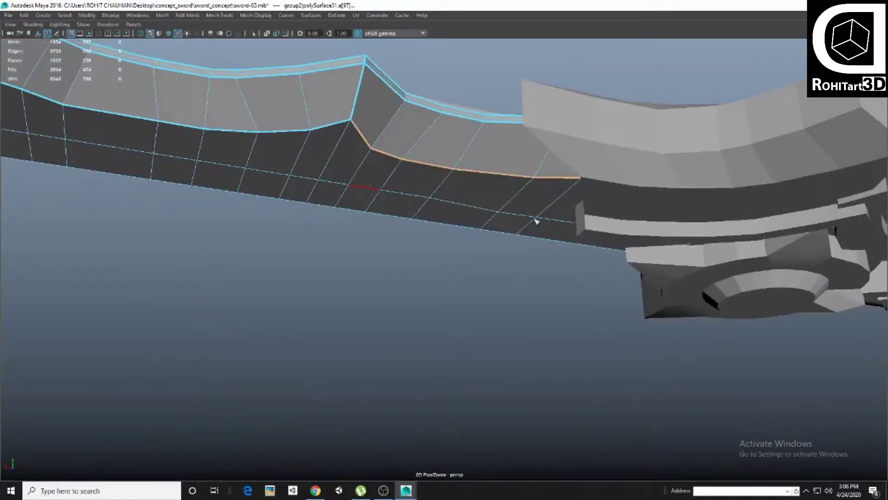
mouse_move(536, 221)
alt+mouse_down()
mouse_move(368, 174)
mouse_move(406, 273)
mouse_move(415, 256)
mouse_move(396, 238)
mouse_move(401, 162)
mouse_move(435, 290)
mouse_move(462, 277)
mouse_move(490, 238)
mouse_move(477, 238)
mouse_move(495, 246)
mouse_move(367, 224)
mouse_move(412, 294)
mouse_move(432, 198)
mouse_move(403, 203)
mouse_move(472, 147)
mouse_move(494, 182)
mouse_move(398, 192)
mouse_move(398, 206)
mouse_move(332, 207)
mouse_move(406, 239)
mouse_move(433, 272)
alt+mouse_up()
click(476, 238)
key(alt+h)
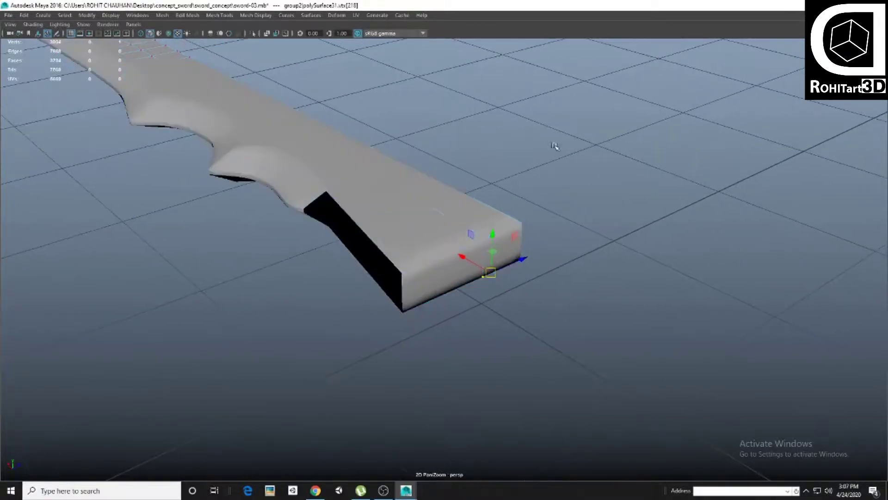
Reselect the isolated blade and inspect its creased, smoothed tip up close.
alt+drag(502, 247, 395, 230)
mouse_move(462, 274)
alt+mouse_down()
mouse_move(468, 327)
mouse_move(405, 290)
mouse_move(398, 234)
mouse_move(468, 298)
mouse_move(432, 232)
mouse_move(482, 225)
mouse_move(420, 316)
alt+mouse_up()
click(468, 327)
click(468, 297)
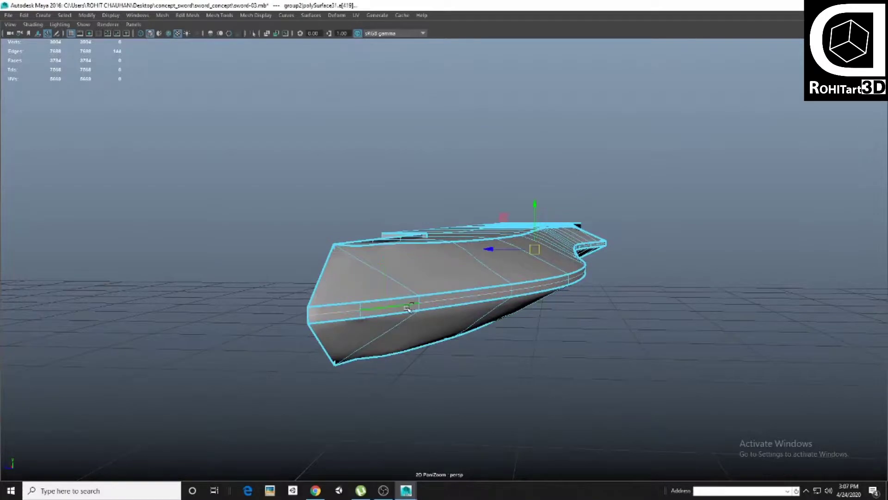
alt+drag(373, 224, 371, 209)
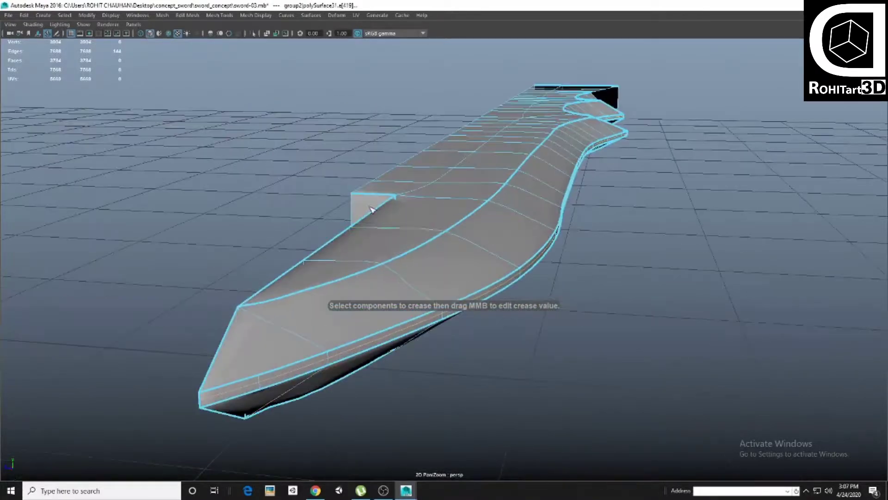
alt+drag(501, 289, 428, 277)
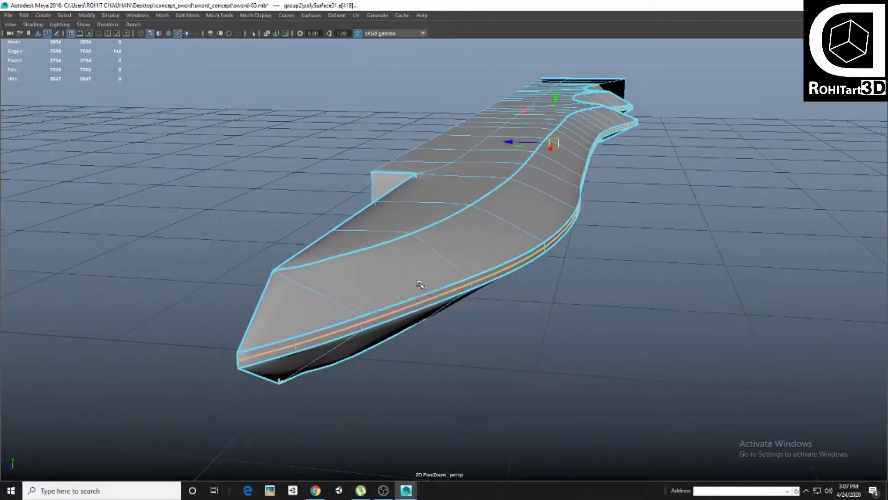
click(601, 276)
mouse_move(601, 276)
alt+mouse_down()
mouse_move(468, 290)
mouse_move(419, 278)
alt+mouse_up()
alt+right_drag(418, 278, 451, 257)
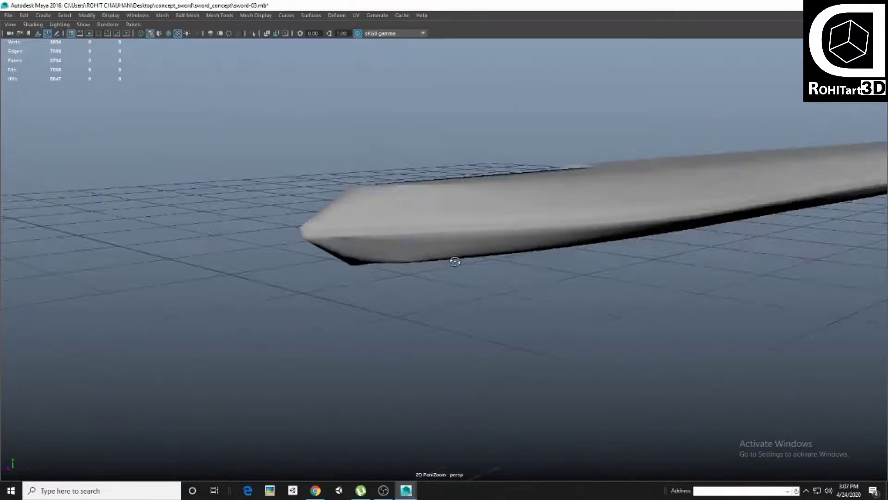
mouse_move(452, 258)
alt+mouse_down()
mouse_move(499, 314)
mouse_move(428, 252)
mouse_move(444, 301)
mouse_move(408, 270)
mouse_move(516, 354)
alt+mouse_up()
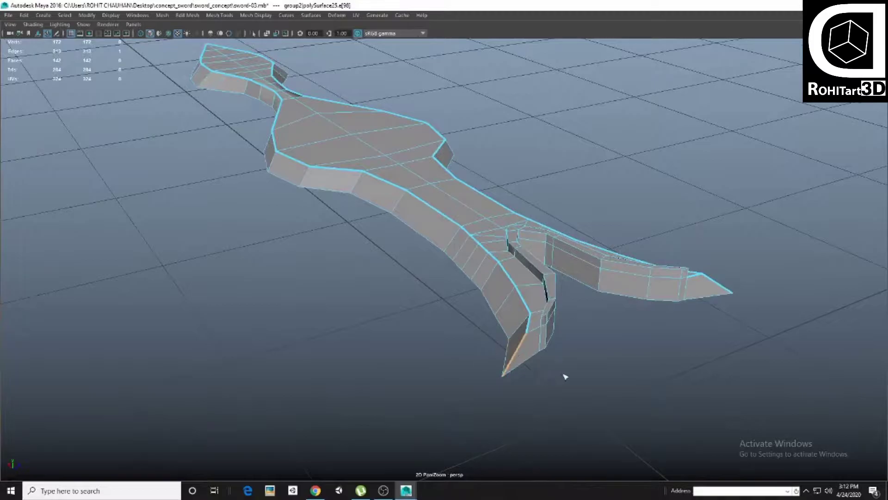
Select the edge loops along the forked piece's top and sides for creasing.
mouse_move(565, 376)
alt+mouse_down()
mouse_move(482, 327)
mouse_move(466, 353)
mouse_move(460, 312)
mouse_move(471, 313)
mouse_move(437, 336)
mouse_move(516, 345)
alt+mouse_up()
double_click(469, 310)
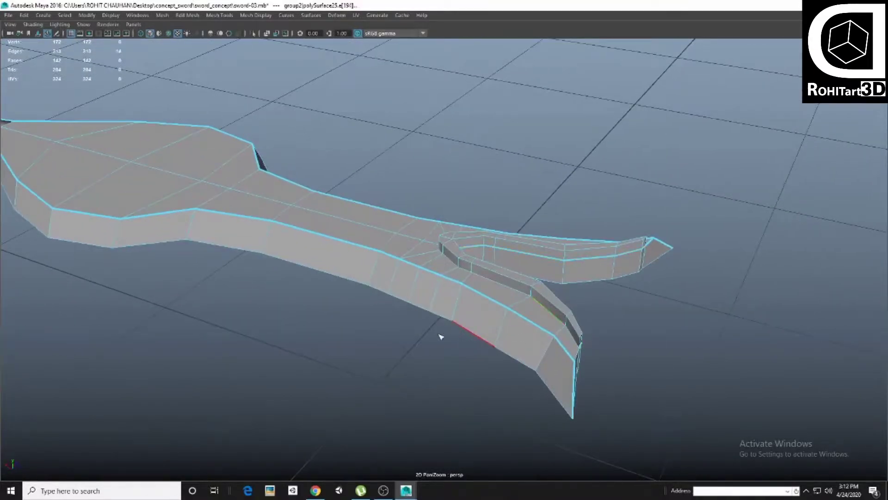
mouse_move(441, 337)
alt+mouse_down()
mouse_move(406, 311)
mouse_move(278, 304)
mouse_move(376, 287)
mouse_move(413, 269)
mouse_move(455, 308)
mouse_move(383, 289)
mouse_move(353, 313)
mouse_move(429, 339)
alt+mouse_up()
click(413, 269)
double_click(459, 302)
double_click(367, 309)
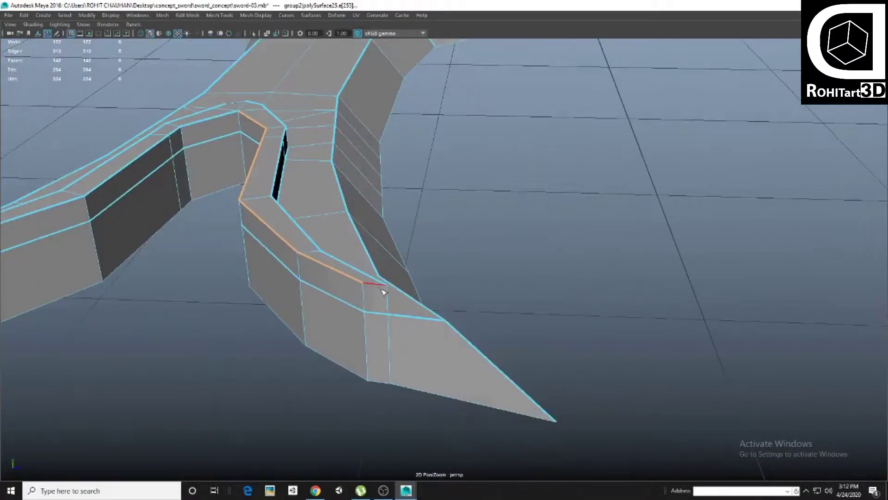
mouse_move(366, 315)
alt+mouse_down()
mouse_move(364, 287)
mouse_move(556, 274)
mouse_move(455, 298)
mouse_move(452, 311)
mouse_move(359, 301)
mouse_move(621, 295)
mouse_move(555, 302)
mouse_move(584, 254)
mouse_move(486, 277)
mouse_move(630, 287)
mouse_move(609, 301)
mouse_move(448, 278)
mouse_move(559, 328)
alt+mouse_up()
mouse_move(403, 323)
alt+mouse_down()
mouse_move(402, 303)
mouse_move(521, 274)
mouse_move(537, 323)
mouse_move(466, 335)
mouse_move(410, 278)
mouse_move(410, 311)
mouse_move(455, 295)
mouse_move(469, 337)
mouse_move(434, 357)
mouse_move(475, 321)
mouse_move(397, 347)
mouse_move(515, 199)
alt+mouse_up()
Compare the forked piece's low-poly cage (1) with its smooth preview (3).
key(1)
key(3)
key(1)
key(3)
mouse_move(460, 319)
alt+mouse_down()
mouse_move(484, 278)
mouse_move(526, 323)
mouse_move(460, 278)
mouse_move(546, 309)
mouse_move(426, 256)
mouse_move(519, 238)
mouse_move(490, 312)
mouse_move(462, 280)
alt+mouse_up()
click(462, 280)
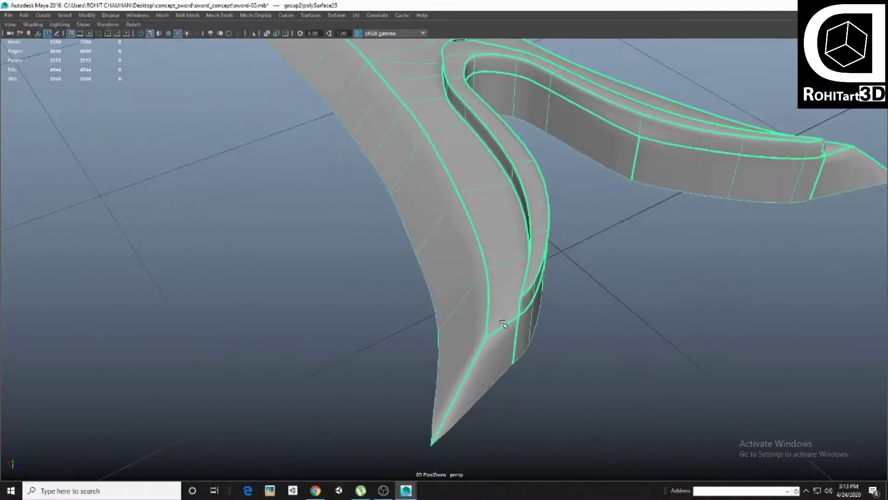
mouse_move(501, 317)
alt+mouse_down()
mouse_move(415, 310)
mouse_move(478, 272)
mouse_move(446, 257)
mouse_move(573, 244)
mouse_move(272, 266)
mouse_move(314, 250)
mouse_move(517, 266)
mouse_move(270, 273)
alt+mouse_up()
key(1)
Pick another edge along the piece, return to object selection and cage display.
click(273, 271)
alt+drag(377, 278, 305, 299)
mouse_move(430, 307)
alt+mouse_down()
mouse_move(341, 293)
mouse_move(356, 276)
alt+mouse_up()
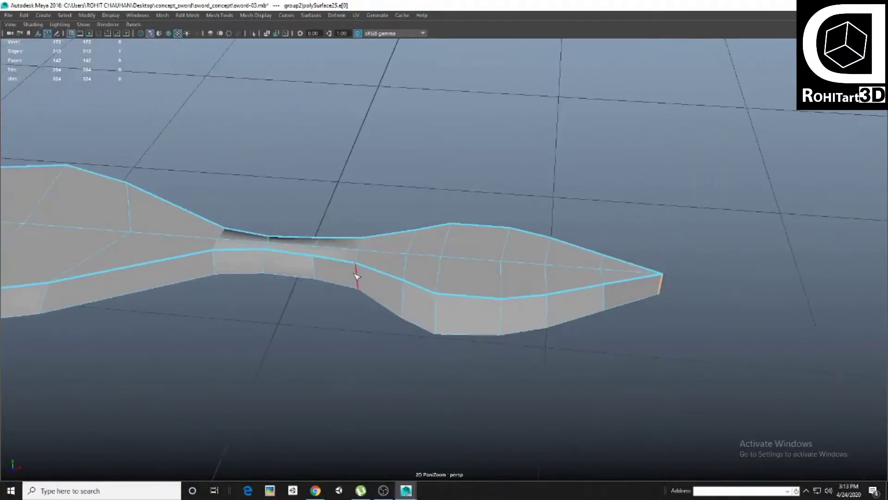
alt+drag(395, 254, 442, 279)
key(F8)
mouse_move(407, 222)
alt+mouse_down()
mouse_move(349, 312)
mouse_move(432, 311)
mouse_move(455, 324)
mouse_move(533, 306)
mouse_move(531, 289)
mouse_move(368, 266)
mouse_move(458, 277)
mouse_move(314, 328)
mouse_move(327, 314)
mouse_move(380, 320)
mouse_move(442, 276)
mouse_move(457, 361)
mouse_move(412, 312)
alt+mouse_up()
key(1)
Select the leaf-shaped piece and isolate it.
click(412, 311)
alt+drag(365, 294, 446, 345)
click(430, 324)
key(alt+h)
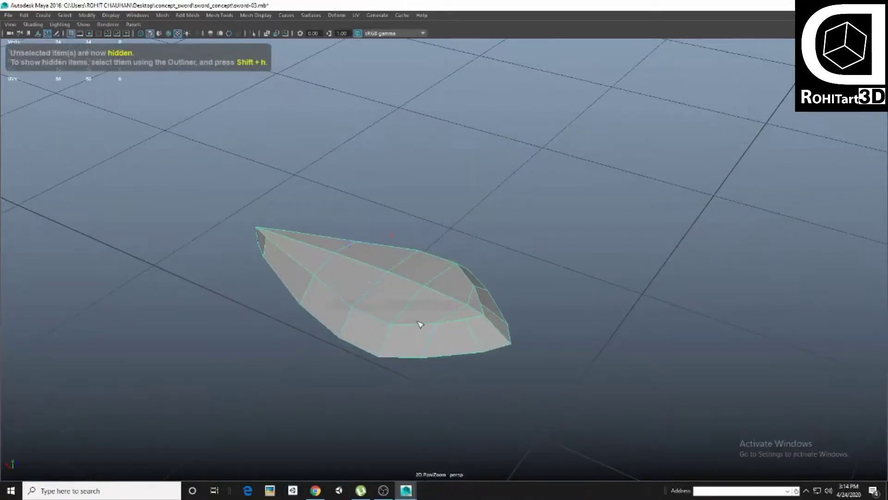
mouse_move(491, 327)
alt+mouse_down()
mouse_move(456, 331)
mouse_move(540, 338)
mouse_move(520, 353)
mouse_move(421, 353)
mouse_move(318, 304)
mouse_move(420, 337)
mouse_move(475, 333)
mouse_move(477, 260)
mouse_move(428, 266)
mouse_move(442, 202)
alt+mouse_up()
Merge the vertices at the leaf piece's tip.
shift+click(421, 352)
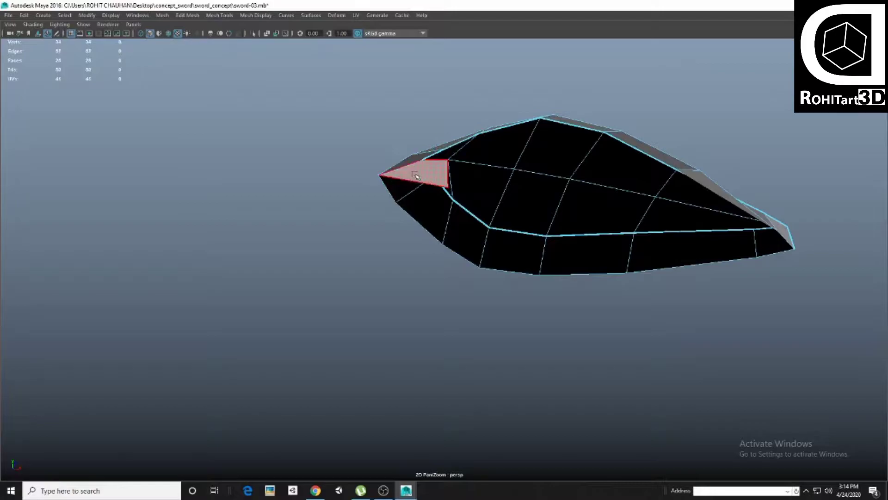
alt+drag(426, 187, 272, 63)
shift+right_drag(406, 223, 438, 304)
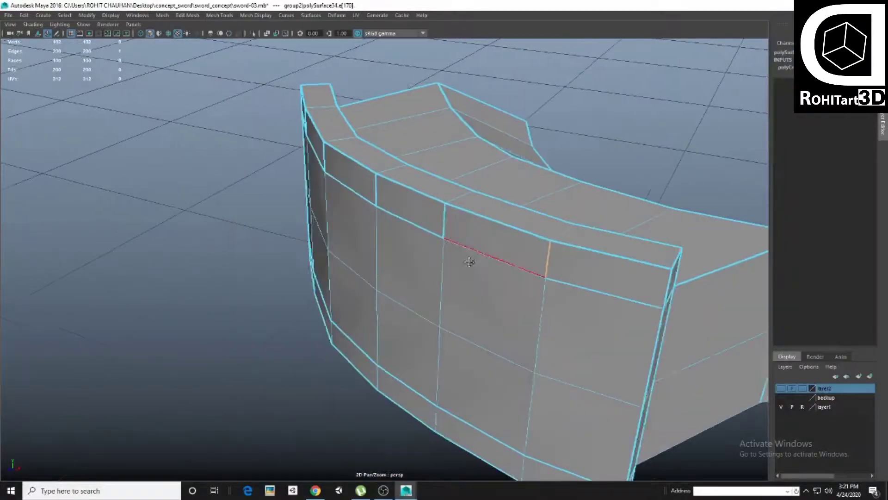
mouse_move(470, 262)
alt+mouse_down()
mouse_move(363, 246)
mouse_move(414, 184)
mouse_move(289, 280)
alt+mouse_up()
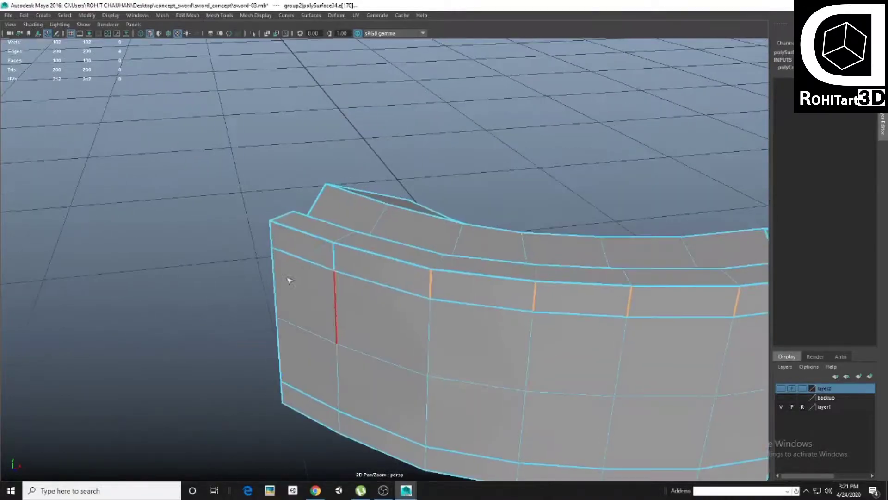
Preview the creased curved guard band smoothed and inspect it from above.
scroll(334, 261, down, 3)
alt+drag(359, 190, 494, 228)
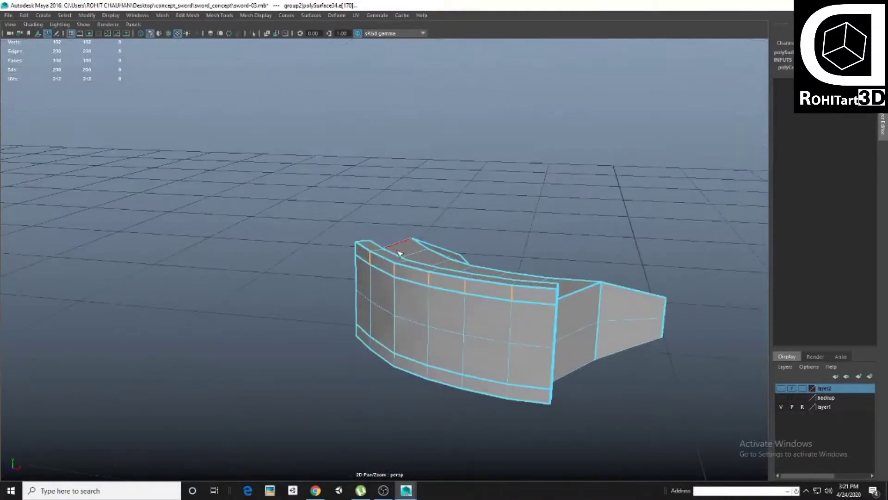
alt+drag(438, 264, 316, 280)
scroll(316, 281, up, 2)
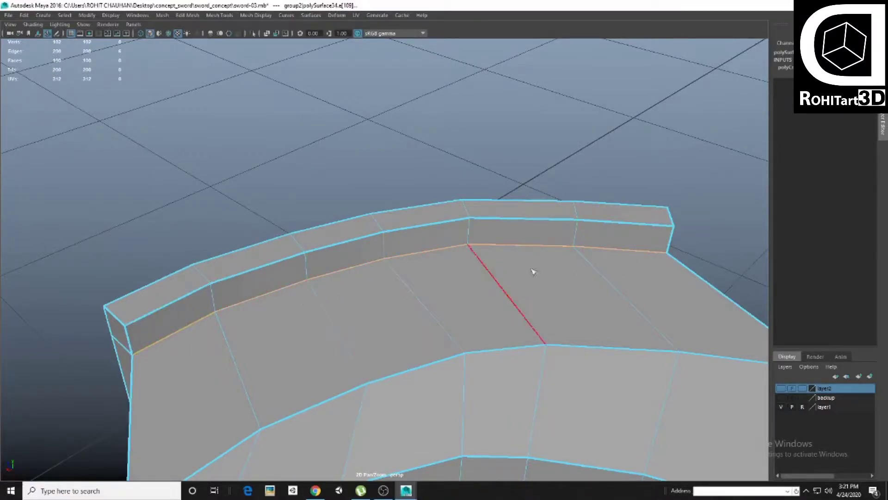
key(3)
scroll(459, 327, down, 5)
mouse_move(460, 266)
alt+mouse_down()
mouse_move(423, 244)
mouse_move(519, 257)
mouse_move(402, 309)
mouse_move(312, 264)
alt+mouse_up()
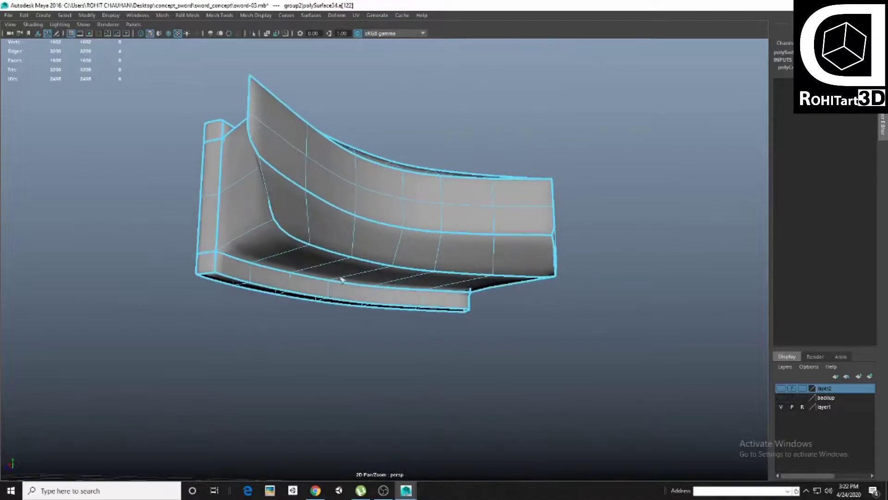
mouse_move(496, 291)
alt+mouse_down()
mouse_move(342, 310)
mouse_move(367, 246)
mouse_move(349, 208)
mouse_move(254, 240)
mouse_move(274, 292)
mouse_move(441, 200)
alt+mouse_up()
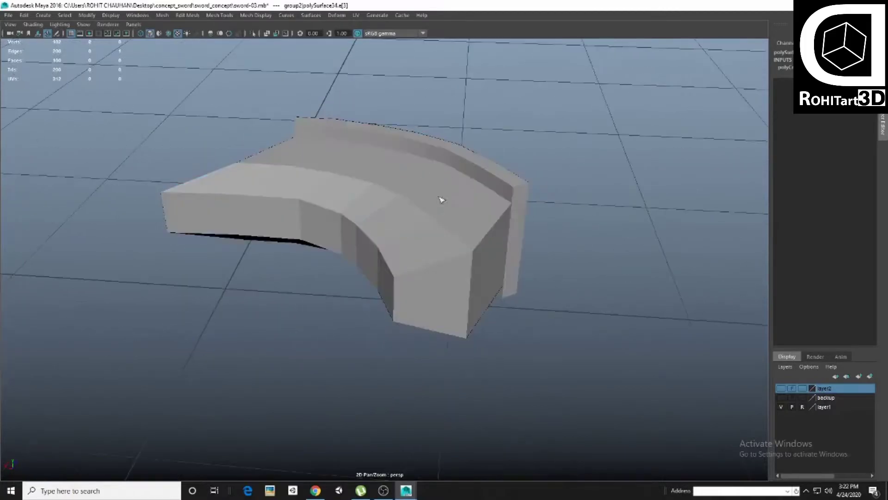
Bring the whole sword back, select polySurface40, then isolate and frame it.
key(ctrl+1)
alt+drag(431, 280, 561, 316)
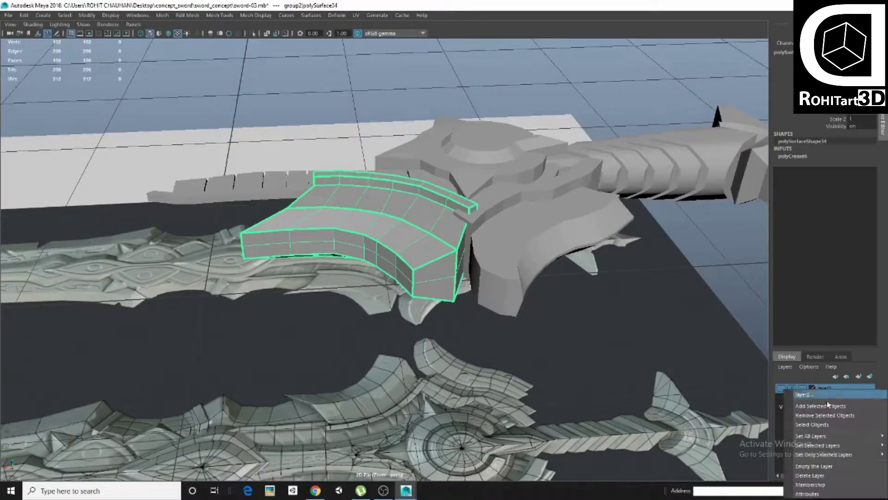
click(815, 405)
mouse_move(416, 278)
alt+mouse_down()
mouse_move(509, 259)
mouse_move(417, 269)
mouse_move(456, 264)
mouse_move(365, 257)
mouse_move(429, 255)
alt+mouse_up()
key(ctrl+1)
key(f)
scroll(365, 252, up, 2)
Select the guard block's top and bottom edge loops plus its bottom edge.
double_click(368, 235)
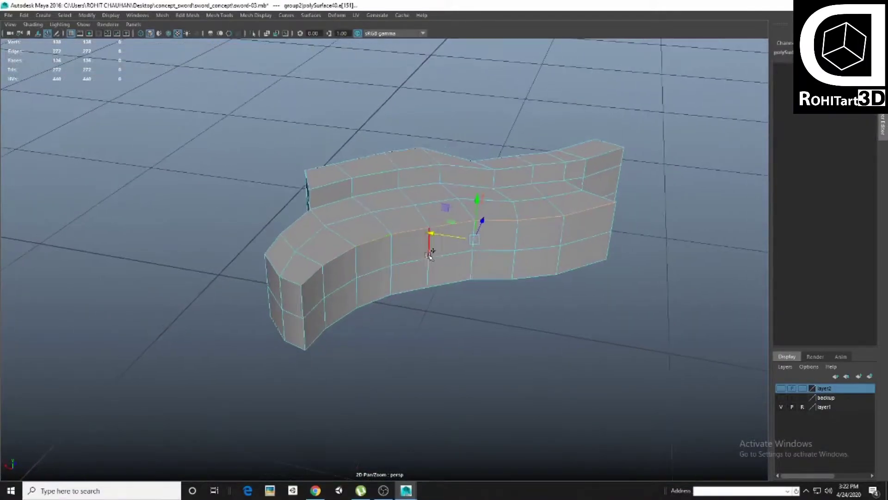
mouse_move(366, 251)
alt+mouse_down()
mouse_move(369, 287)
mouse_move(405, 229)
mouse_move(442, 224)
alt+mouse_up()
double_click(369, 287)
alt+drag(531, 212, 458, 260)
alt+drag(484, 230, 389, 237)
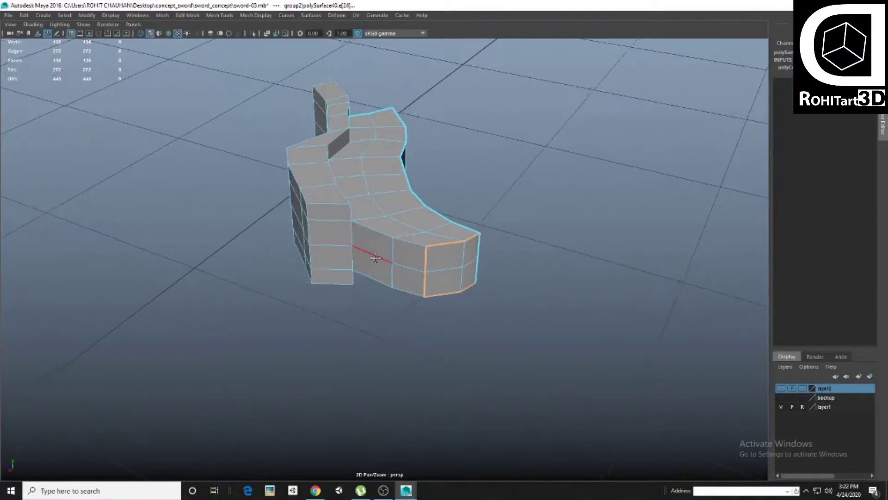
alt+right_drag(375, 258, 415, 241)
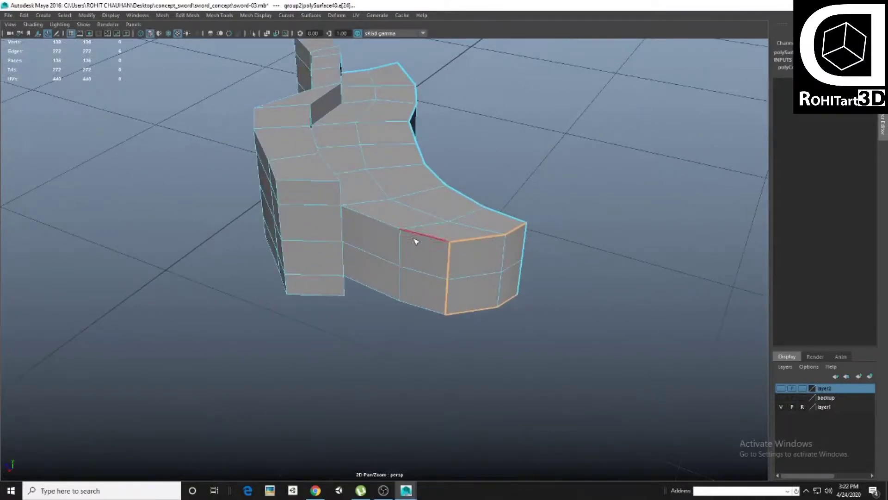
shift+click(415, 307)
mouse_move(415, 307)
alt+mouse_down()
mouse_move(396, 250)
mouse_move(446, 294)
alt+mouse_up()
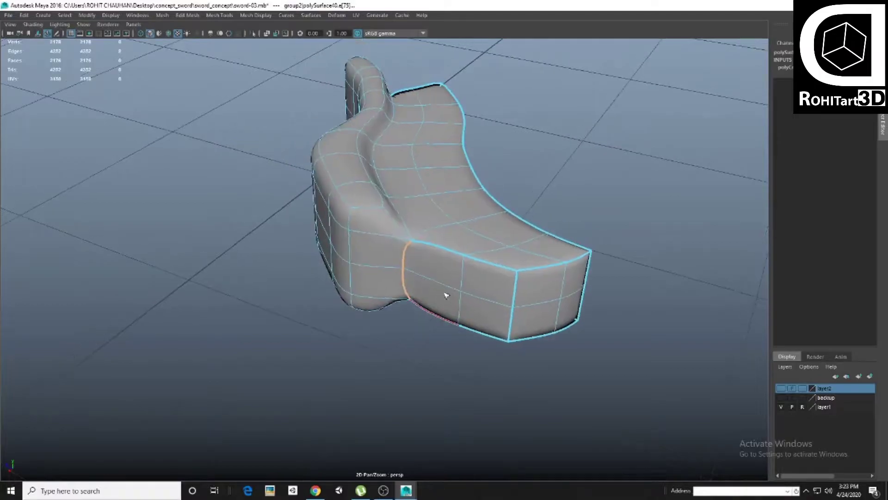
mouse_move(397, 218)
alt+mouse_down()
mouse_move(377, 214)
mouse_move(404, 238)
mouse_move(327, 228)
mouse_move(459, 285)
alt+mouse_up()
Add the outer top loop, vertical corner edge and lower-row loops to the selection.
shift+click(377, 215)
click(327, 228)
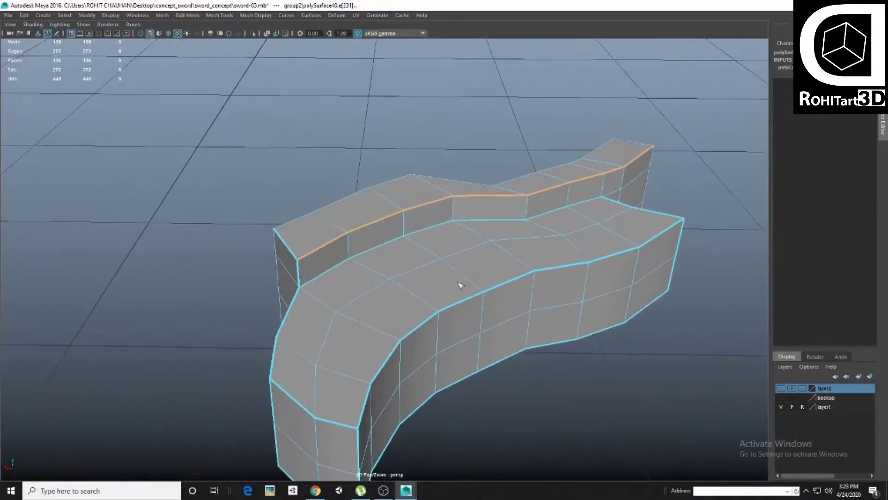
mouse_move(302, 225)
alt+mouse_down()
mouse_move(428, 250)
mouse_move(622, 245)
alt+mouse_up()
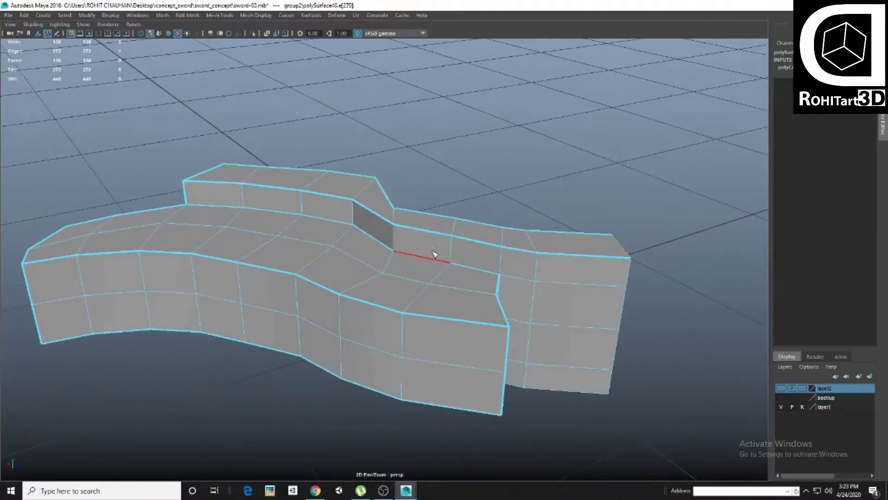
mouse_move(433, 254)
alt+mouse_down()
mouse_move(423, 278)
mouse_move(404, 272)
alt+mouse_up()
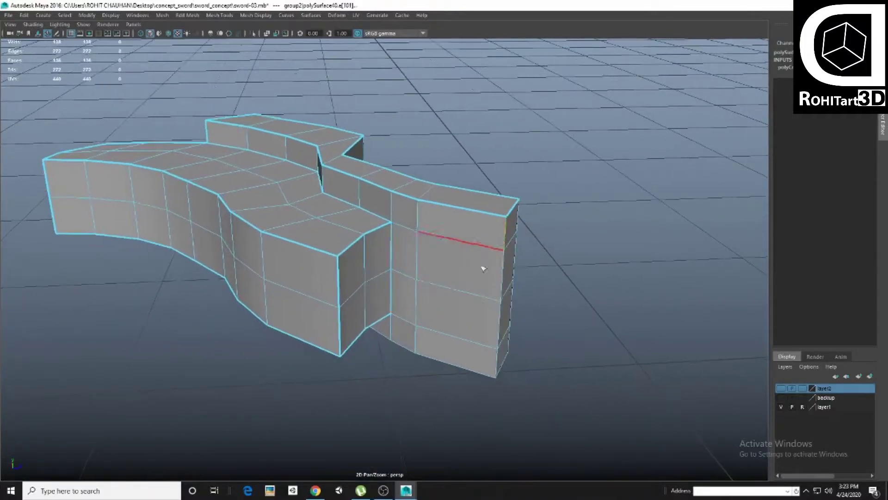
alt+drag(481, 251, 485, 235)
mouse_move(488, 289)
alt+mouse_down()
mouse_move(480, 362)
mouse_move(422, 277)
mouse_move(360, 259)
mouse_move(406, 262)
mouse_move(443, 211)
alt+mouse_up()
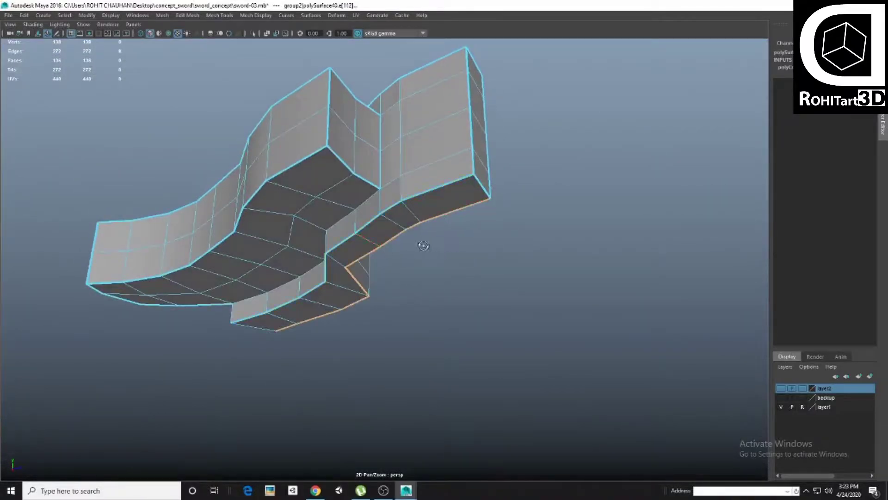
mouse_move(423, 246)
alt+mouse_down()
mouse_move(297, 295)
mouse_move(382, 214)
mouse_move(385, 254)
alt+mouse_up()
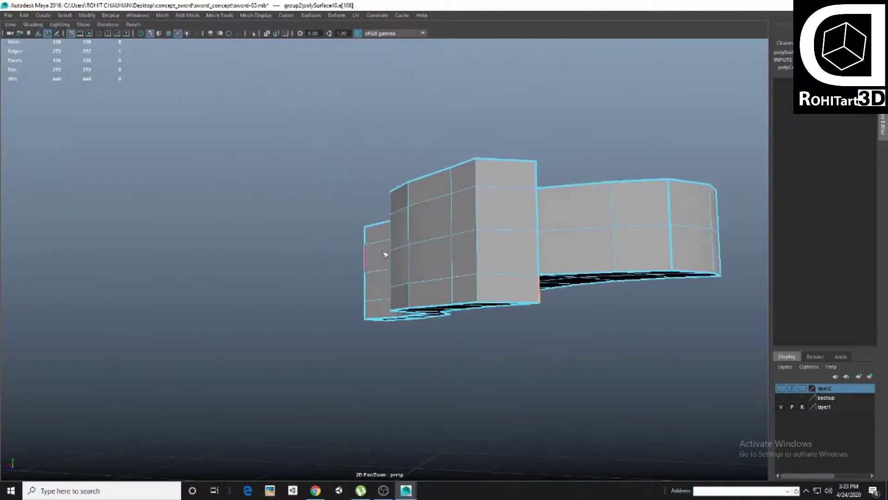
mouse_move(481, 280)
alt+mouse_down()
mouse_move(551, 291)
mouse_move(413, 282)
mouse_move(388, 254)
mouse_move(531, 319)
alt+mouse_up()
double_click(389, 254)
double_click(402, 289)
mouse_move(402, 289)
alt+mouse_down()
mouse_move(313, 281)
mouse_move(369, 317)
mouse_move(341, 323)
mouse_move(344, 311)
mouse_move(301, 259)
alt+mouse_up()
Preview the guard smoothed and select further edge loops along its top.
key(3)
double_click(259, 204)
mouse_move(259, 204)
alt+mouse_down()
mouse_move(412, 263)
mouse_move(416, 284)
mouse_move(434, 298)
alt+mouse_up()
double_click(371, 252)
mouse_move(371, 253)
alt+mouse_down()
mouse_move(436, 258)
mouse_move(426, 242)
mouse_move(444, 208)
alt+mouse_up()
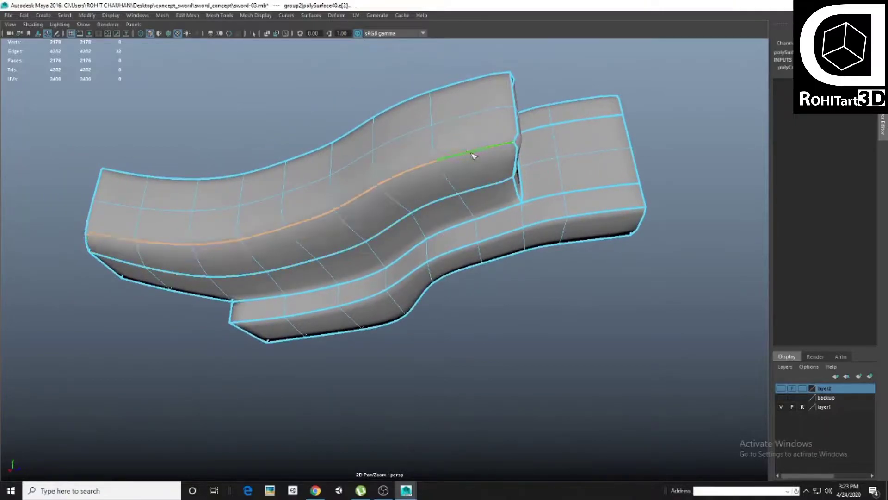
mouse_move(531, 180)
alt+mouse_down()
mouse_move(506, 231)
mouse_move(442, 237)
alt+mouse_up()
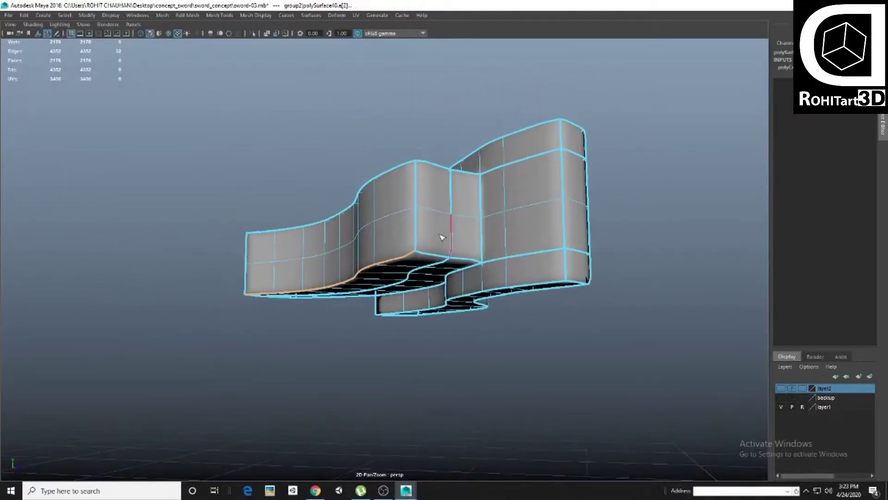
mouse_move(357, 167)
alt+mouse_down()
mouse_move(376, 293)
mouse_move(430, 354)
mouse_move(417, 341)
mouse_move(458, 290)
alt+mouse_up()
Return to the cage, add a supporting edge loop, and preview the guard smoothed again.
key(F8)
key(1)
key(F10)
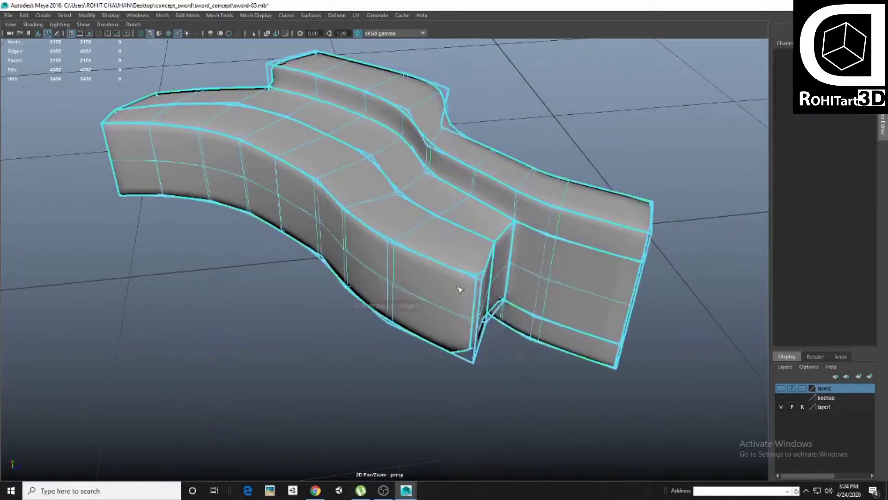
alt+right_drag(458, 290, 423, 298)
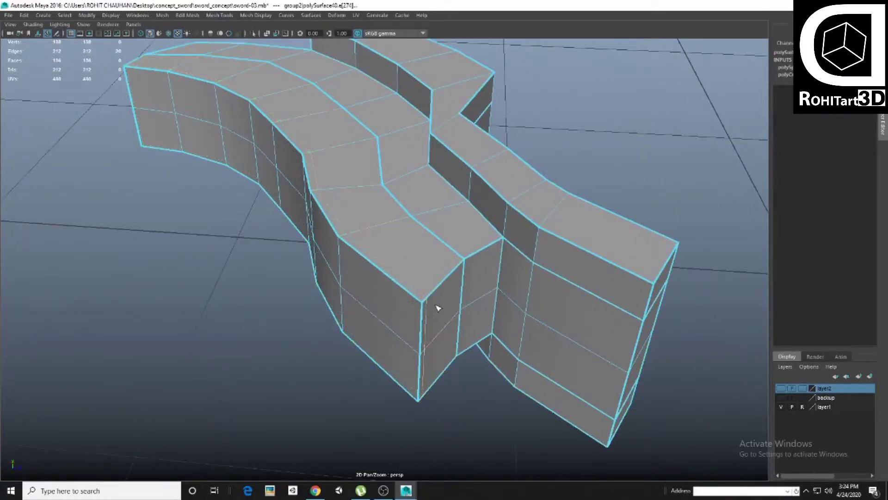
key(3)
scroll(436, 306, up, 3)
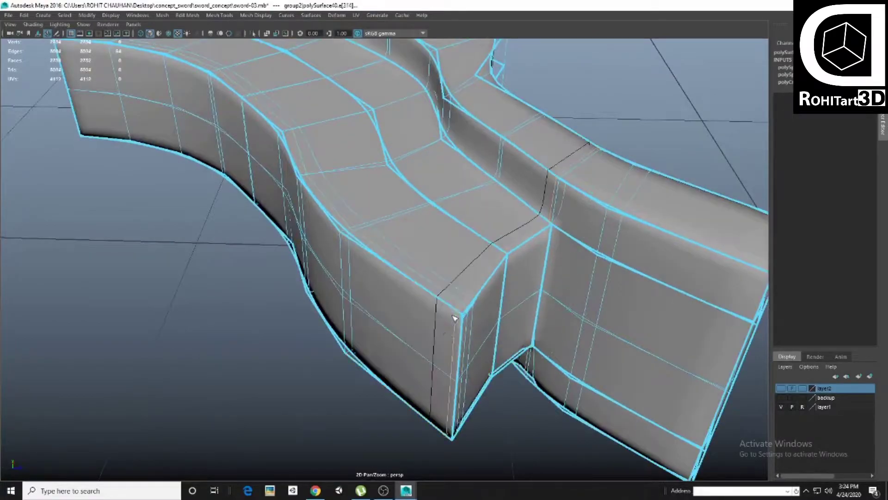
scroll(454, 318, down, 5)
scroll(353, 242, up, 5)
alt+drag(353, 242, 496, 296)
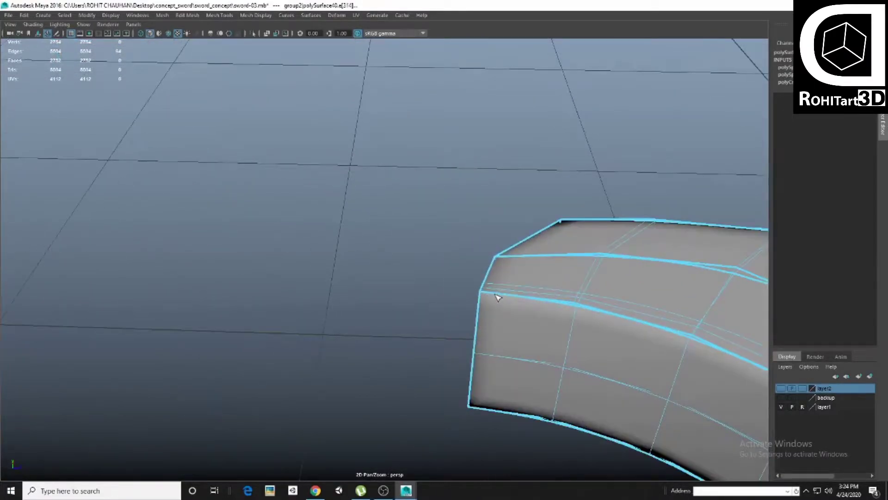
scroll(488, 297, down, 3)
Inspect the smoothed guard block from several angles and select the finished piece.
click(420, 309)
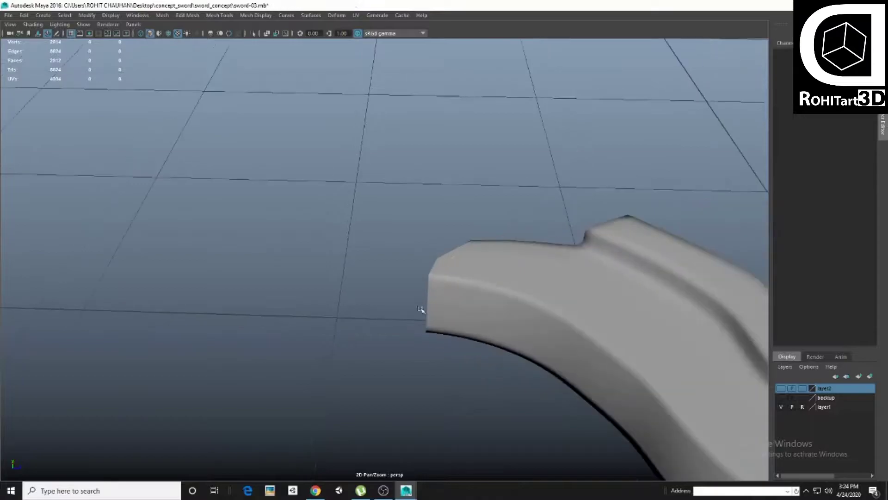
alt+drag(420, 309, 386, 251)
scroll(386, 251, up, 3)
click(386, 252)
scroll(383, 295, up, 2)
scroll(357, 262, up, 2)
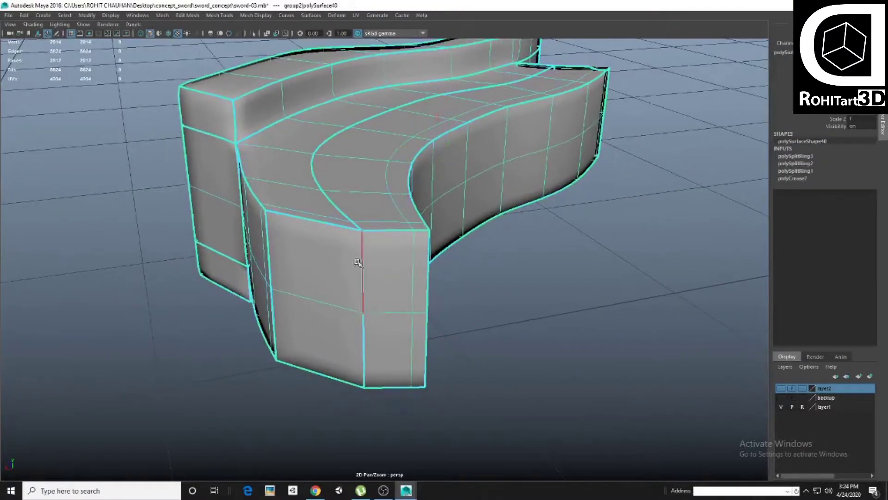
scroll(431, 242, down, 2)
click(390, 333)
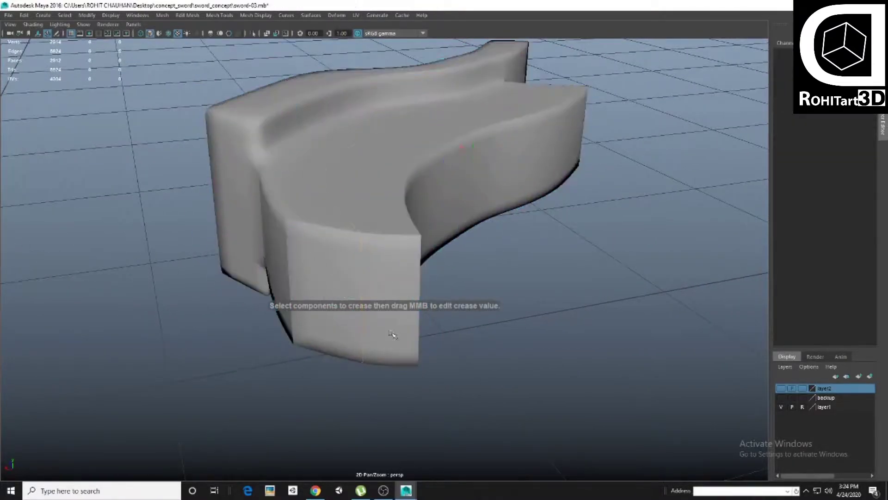
mouse_move(390, 333)
alt+mouse_down()
mouse_move(441, 309)
mouse_move(405, 298)
mouse_move(412, 353)
mouse_move(332, 289)
mouse_move(439, 270)
alt+mouse_up()
scroll(442, 308, up, 3)
click(405, 297)
scroll(440, 292, up, 2)
click(412, 353)
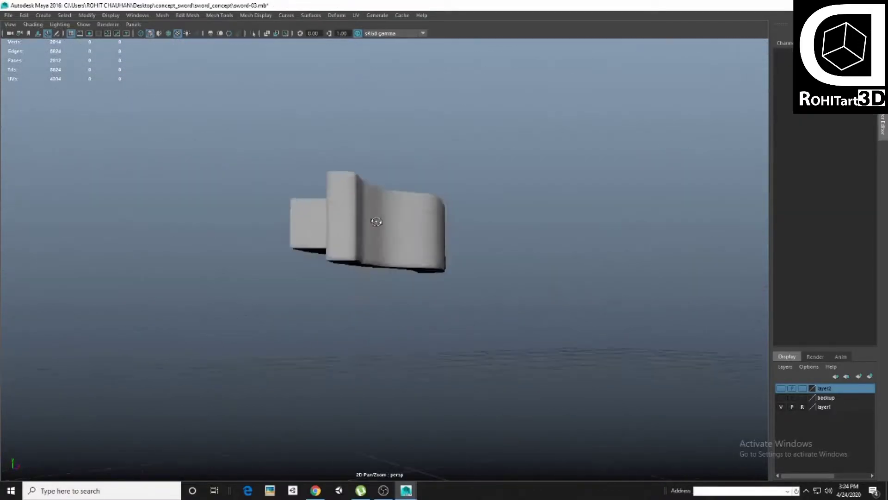
click(440, 270)
Isolate the thin curved strip piece from layer2 and frame it in view.
scroll(440, 270, down, 3)
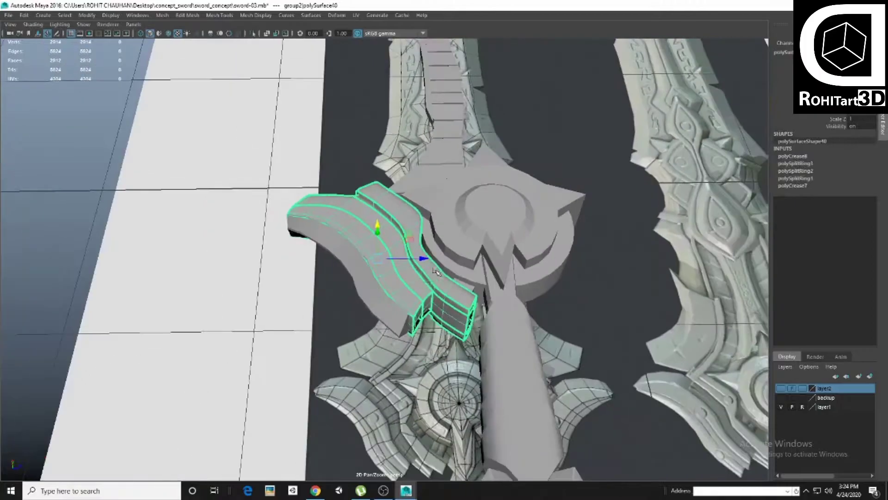
alt+drag(439, 271, 467, 217)
right_click(835, 390)
click(821, 406)
alt+drag(463, 278, 337, 307)
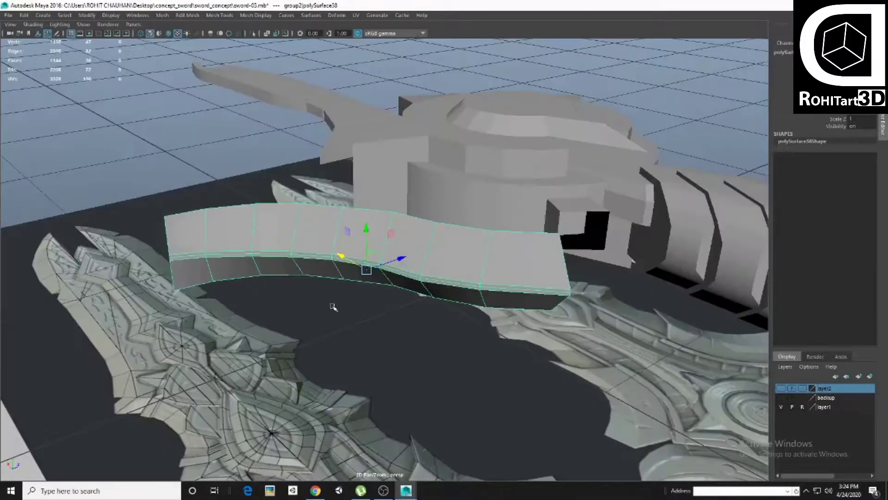
key(alt+h)
key(f)
Select the top edge loop along the thin curved strip and crease it.
mouse_move(471, 275)
alt+mouse_down()
mouse_move(464, 273)
mouse_move(481, 275)
mouse_move(378, 234)
alt+mouse_up()
click(483, 277)
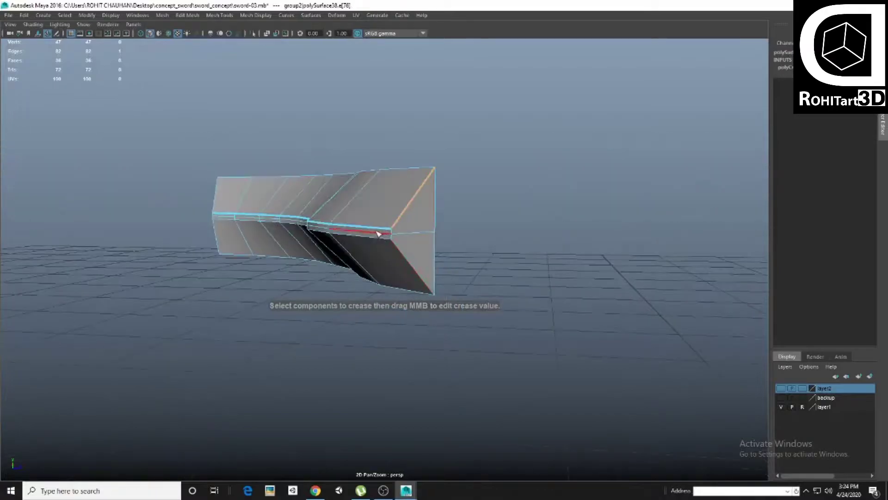
scroll(404, 205, up, 3)
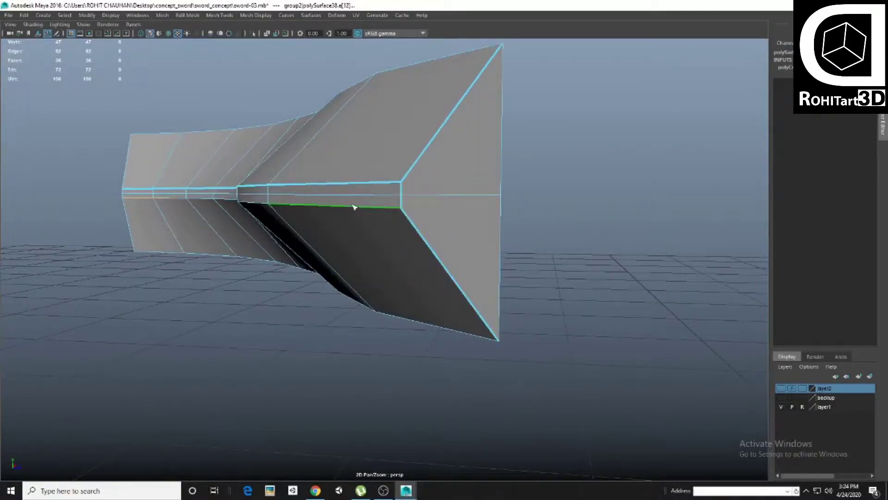
scroll(354, 207, down, 3)
alt+drag(354, 206, 324, 280)
scroll(398, 333, up, 4)
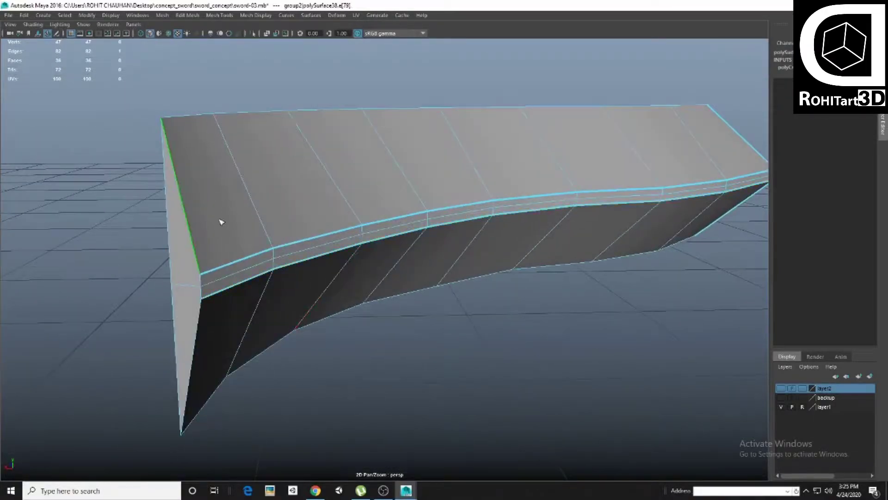
alt+drag(221, 222, 270, 235)
scroll(273, 271, down, 3)
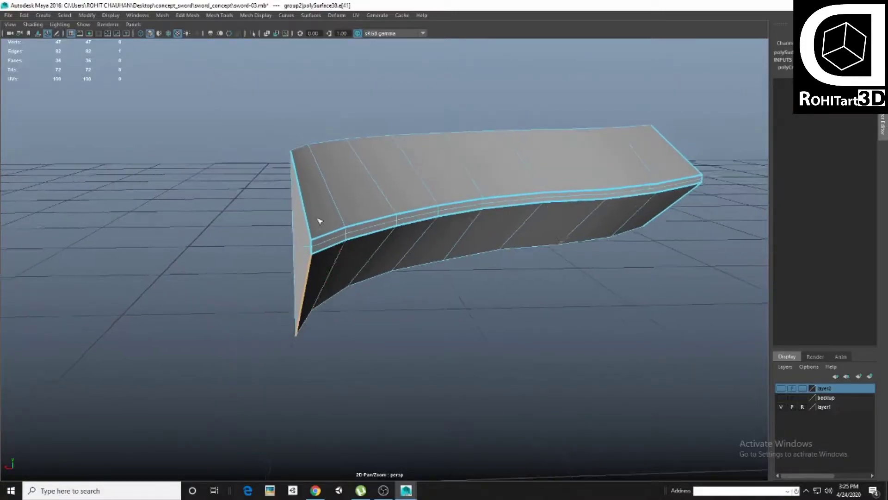
alt+drag(318, 168, 370, 221)
scroll(370, 221, up, 5)
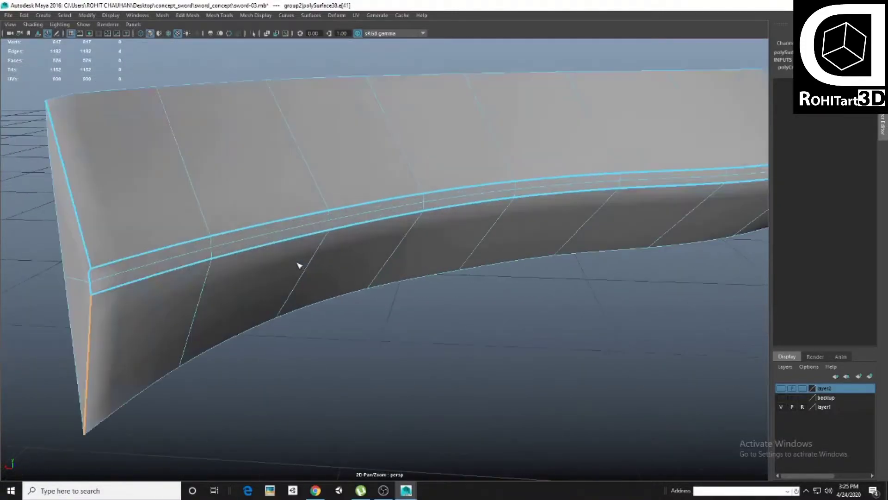
double_click(283, 228)
scroll(355, 231, down, 5)
mouse_move(437, 334)
alt+mouse_down()
mouse_move(353, 264)
mouse_move(411, 212)
mouse_move(483, 270)
mouse_move(426, 248)
mouse_move(414, 278)
alt+mouse_up()
Show the whole scene again, then isolate the guard's ring cylinder in edge mode.
click(426, 248)
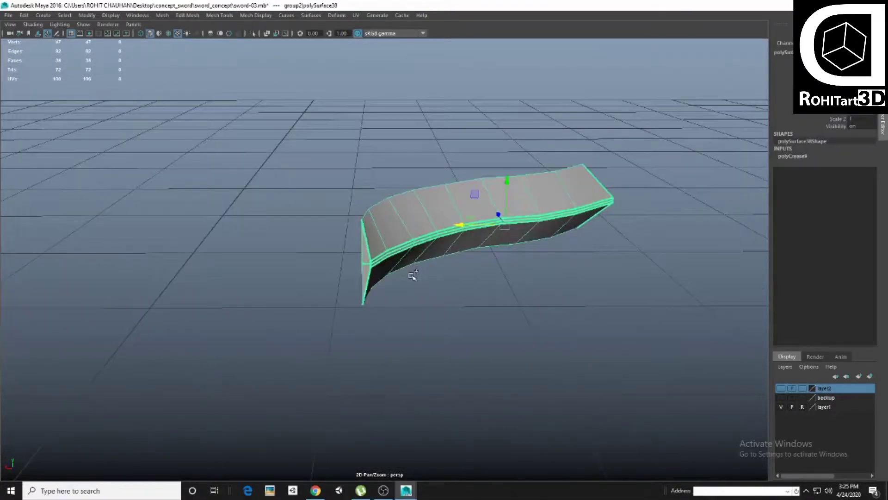
key(ctrl+1)
scroll(442, 227, up, 2)
mouse_move(441, 227)
alt+mouse_down()
mouse_move(421, 258)
mouse_move(349, 254)
mouse_move(433, 293)
mouse_move(420, 295)
mouse_move(385, 276)
mouse_move(518, 242)
mouse_move(481, 287)
alt+mouse_up()
click(421, 259)
key(alt+h)
key(ctrl+F10)
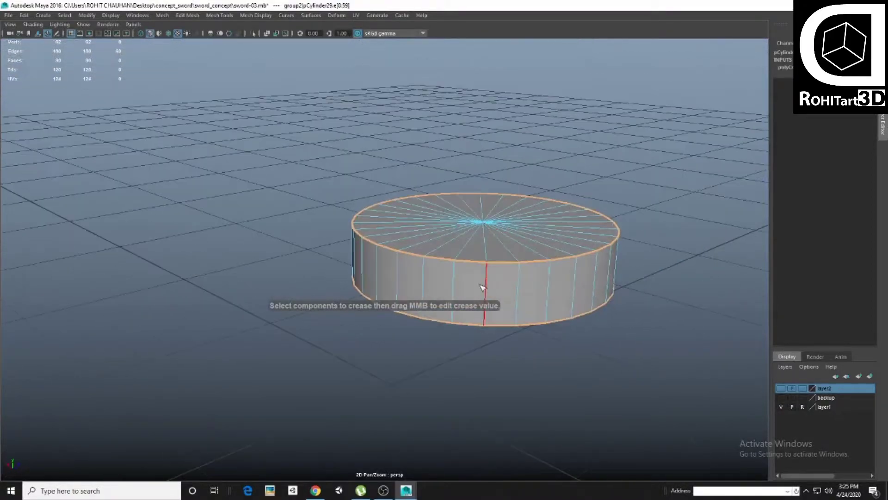
Preview the isolated guard cylinder smoothed, then return it to unsmoothed display.
key(F8)
scroll(483, 264, up, 2)
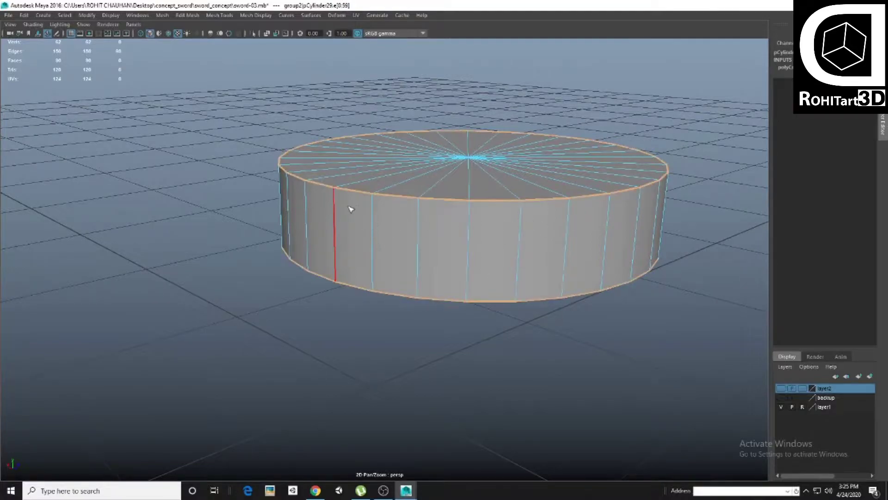
scroll(350, 209, up, 3)
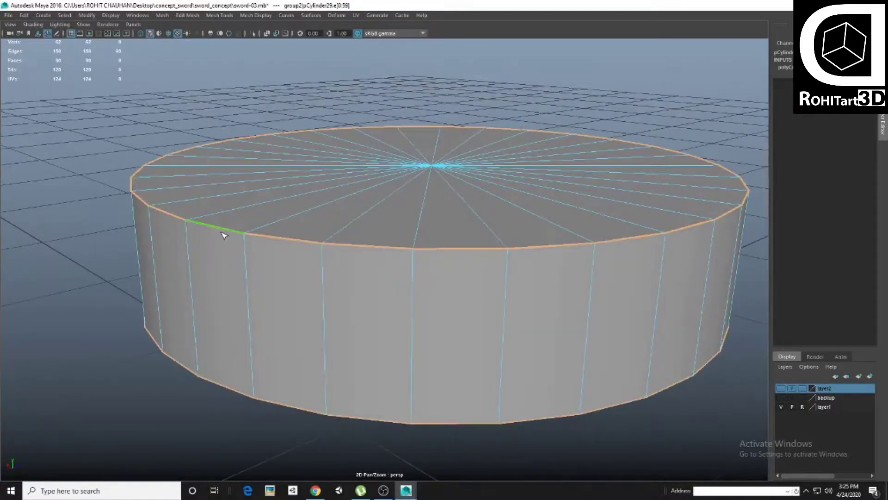
key(3)
scroll(353, 324, down, 3)
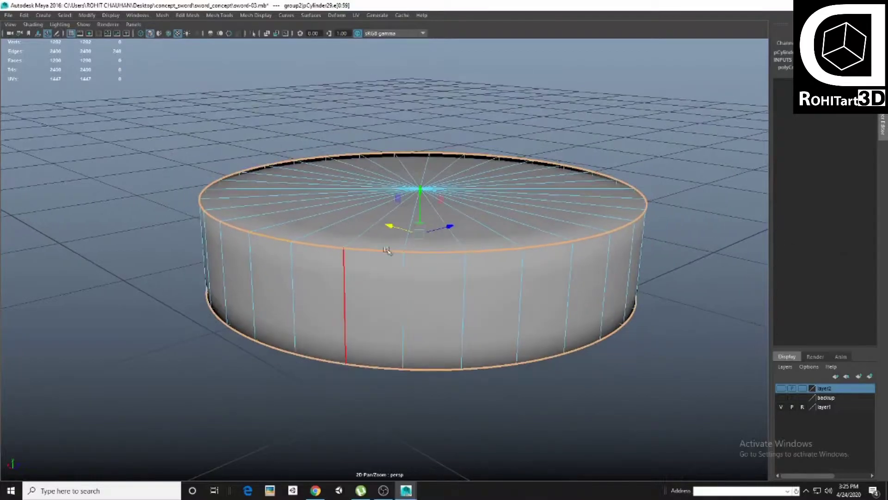
key(1)
scroll(387, 250, up, 2)
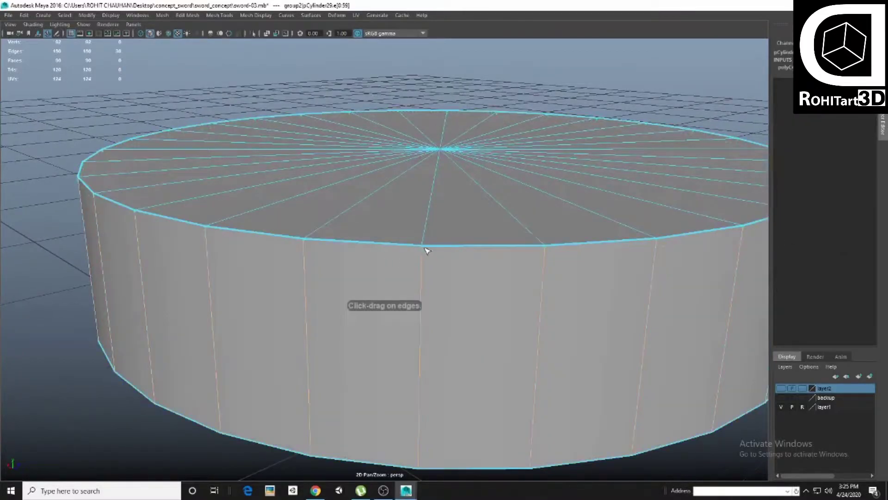
Insert a support edge loop near the cylinder's bottom rim, check it smoothed, and unhide the sword.
ctrl+click(426, 250)
alt+middle_drag(426, 249, 411, 110)
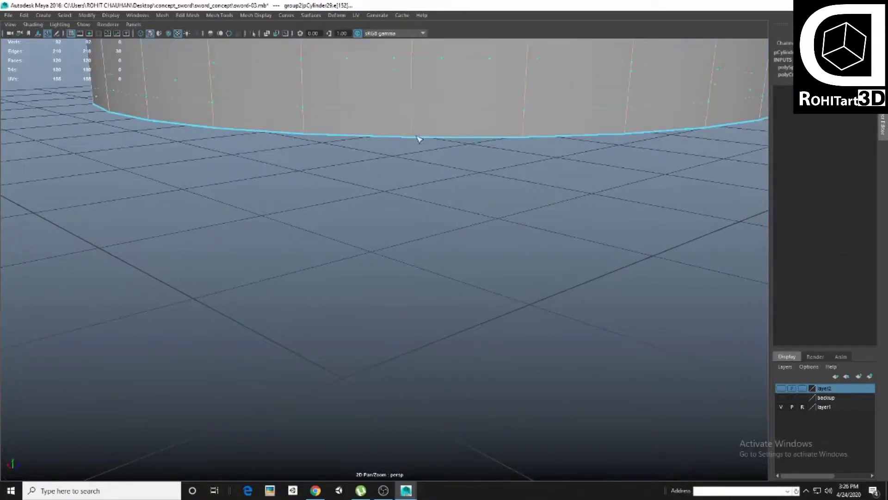
scroll(412, 143, down, 3)
alt+drag(349, 118, 370, 240)
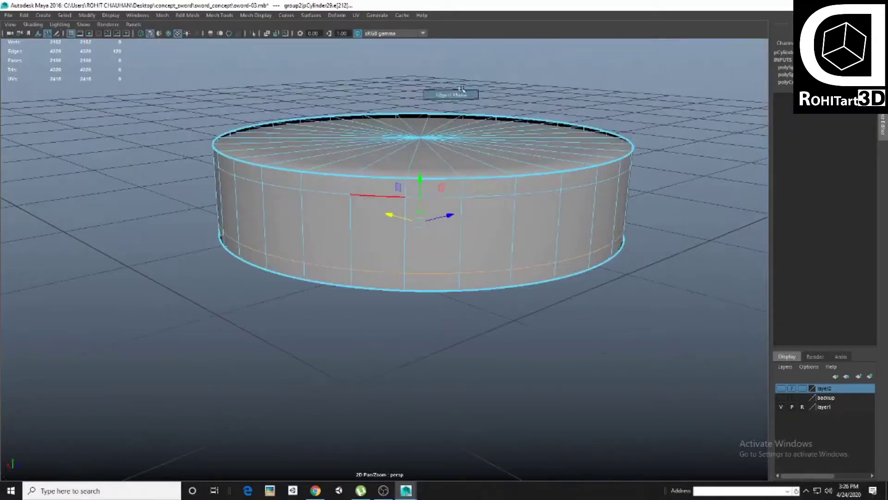
key(3)
mouse_move(373, 272)
alt+mouse_down()
mouse_move(349, 281)
mouse_move(426, 237)
alt+mouse_up()
click(407, 319)
key(1)
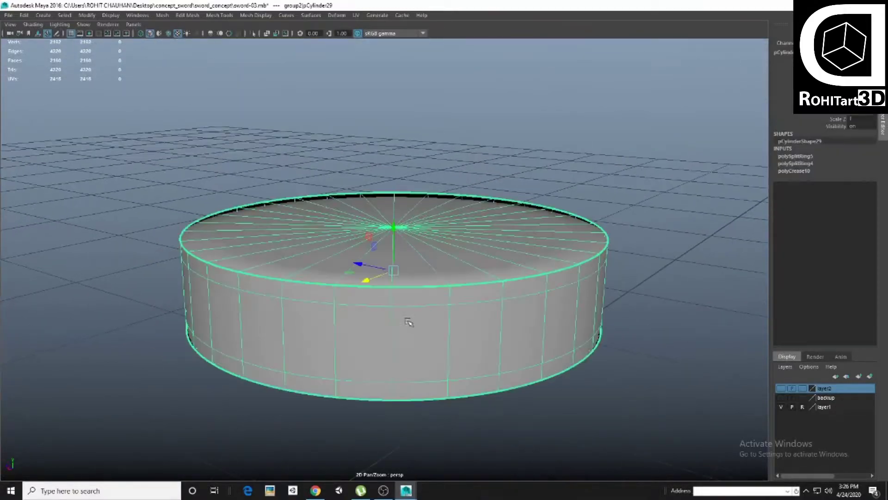
scroll(360, 273, up, 2)
key(ctrl+1)
Add the cylinder to layer2 and isolate the segmented grip piece.
scroll(437, 301, up, 3)
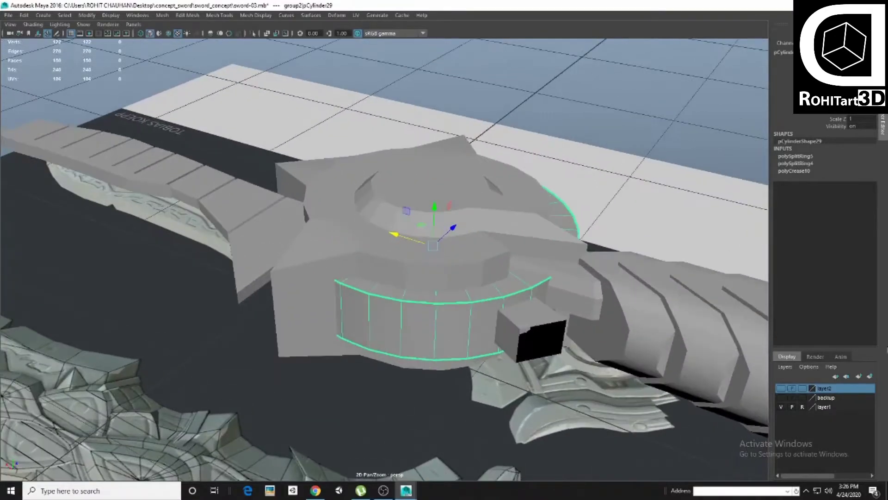
right_click(825, 389)
click(805, 398)
click(436, 301)
scroll(436, 301, down, 4)
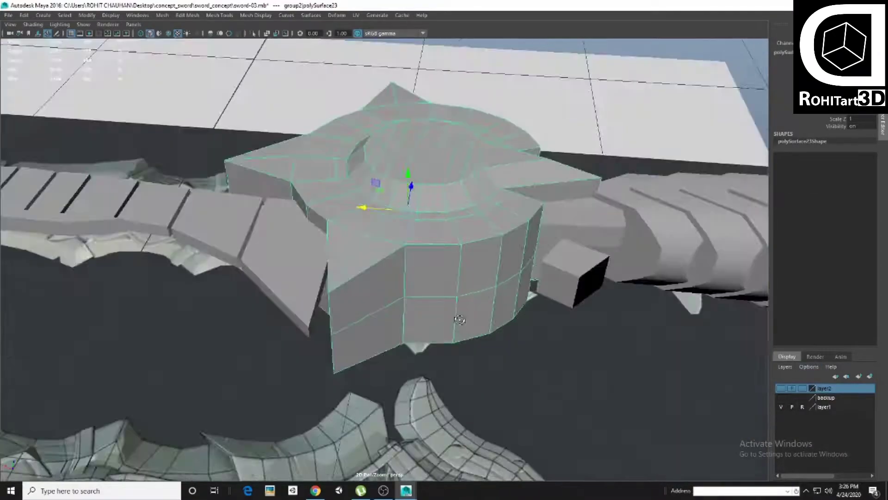
alt+drag(437, 301, 248, 294)
click(248, 294)
key(alt+h)
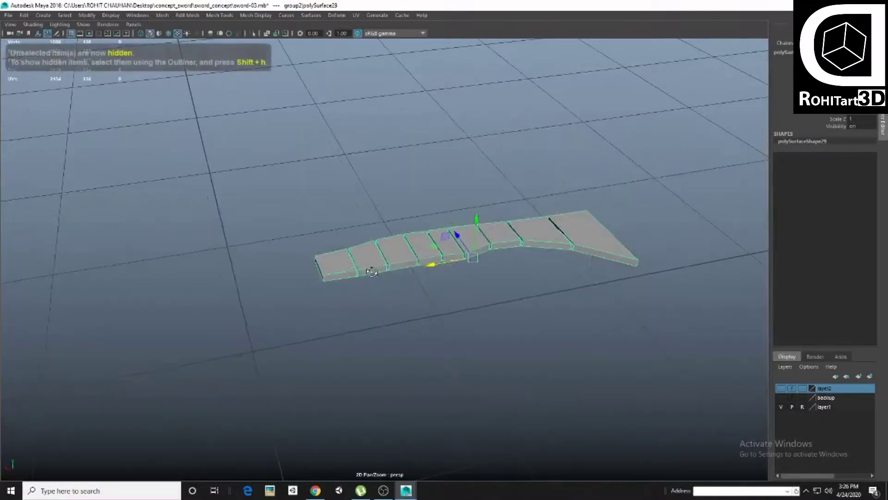
Select an edge loop and the first segment-gap edges on the grip, previewing its smoothing.
mouse_move(452, 234)
alt+mouse_down()
mouse_move(488, 206)
mouse_move(494, 267)
alt+mouse_up()
key(3)
double_click(457, 213)
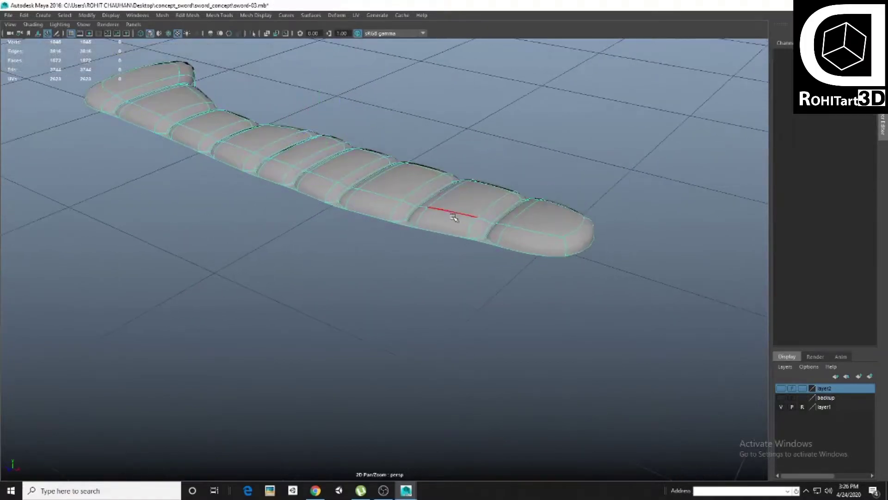
key(1)
scroll(463, 280, up, 3)
mouse_move(463, 279)
alt+mouse_down()
mouse_move(477, 298)
mouse_move(416, 267)
mouse_move(348, 254)
mouse_move(520, 291)
alt+mouse_up()
click(520, 292)
scroll(415, 246, up, 3)
scroll(278, 211, up, 3)
alt+drag(279, 210, 298, 240)
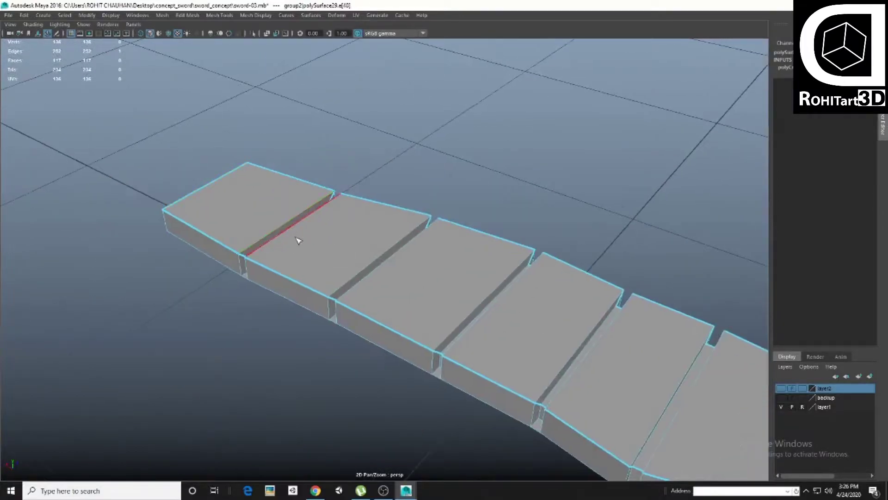
click(508, 297)
mouse_move(509, 297)
alt+mouse_down()
mouse_move(484, 307)
mouse_move(448, 283)
mouse_move(504, 262)
mouse_move(505, 247)
alt+mouse_up()
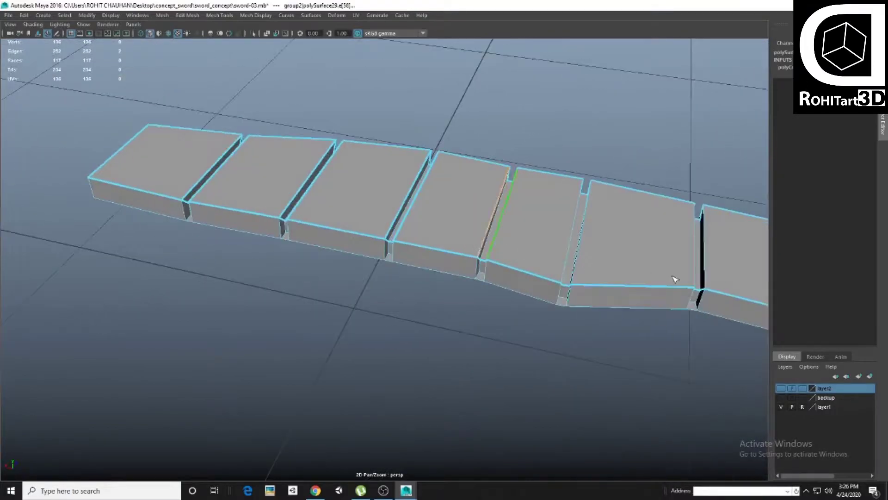
mouse_move(675, 279)
alt+mouse_down()
mouse_move(549, 248)
mouse_move(569, 223)
alt+mouse_up()
click(548, 238)
alt+middle_drag(569, 222, 655, 238)
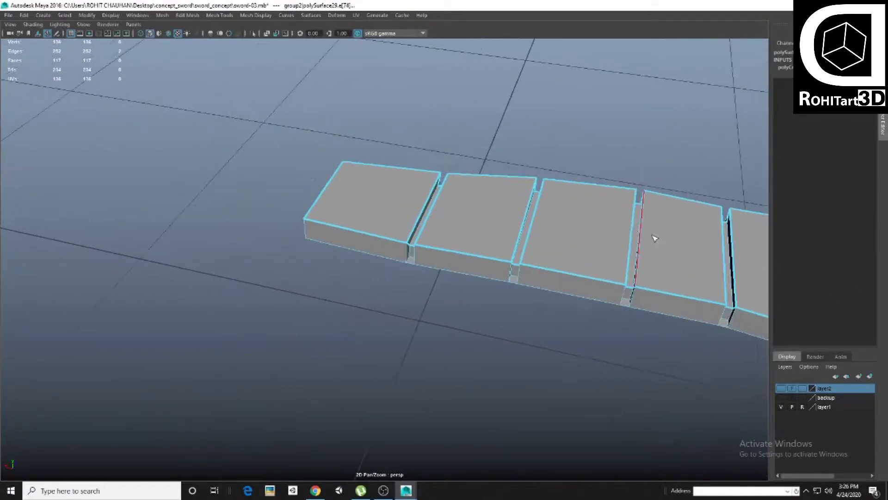
mouse_move(655, 239)
alt+mouse_down()
mouse_move(687, 242)
mouse_move(541, 237)
alt+mouse_up()
Add border edges around the grip's angled section and wide end, checking the smooth preview.
alt+drag(625, 253, 405, 247)
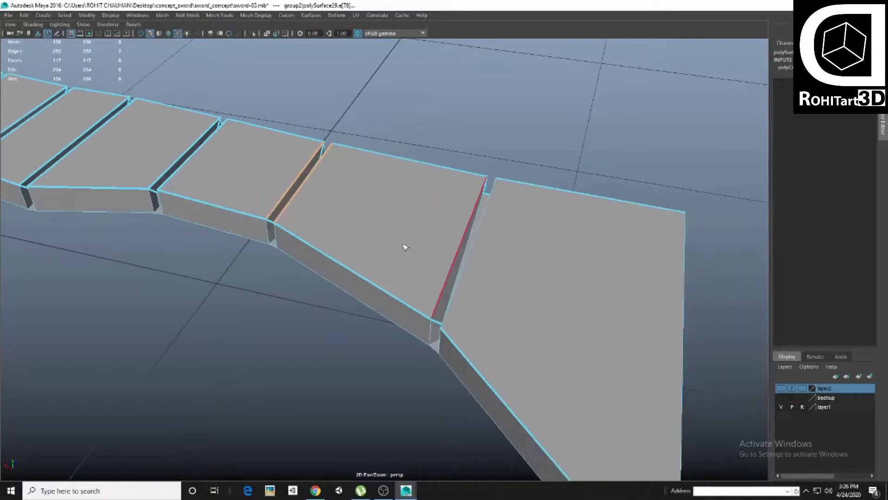
shift+click(489, 260)
mouse_move(489, 260)
alt+mouse_down()
mouse_move(532, 246)
mouse_move(456, 202)
alt+mouse_up()
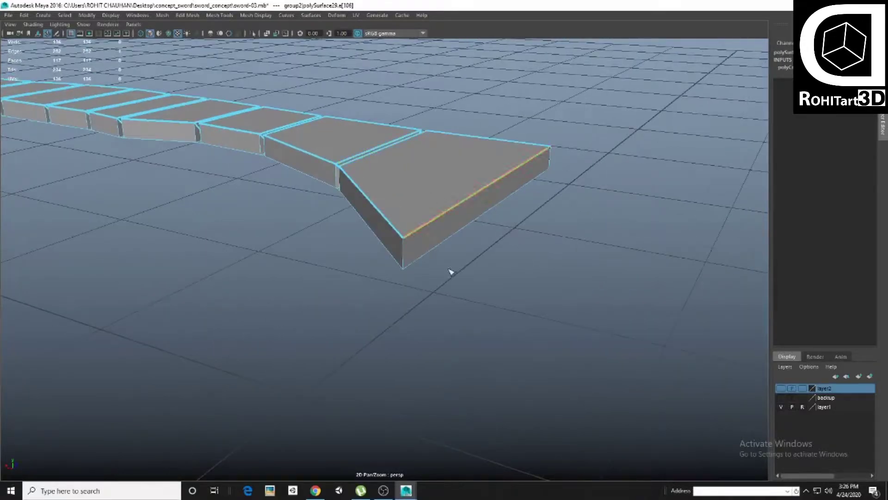
shift+click(549, 163)
key(3)
alt+drag(550, 163, 432, 245)
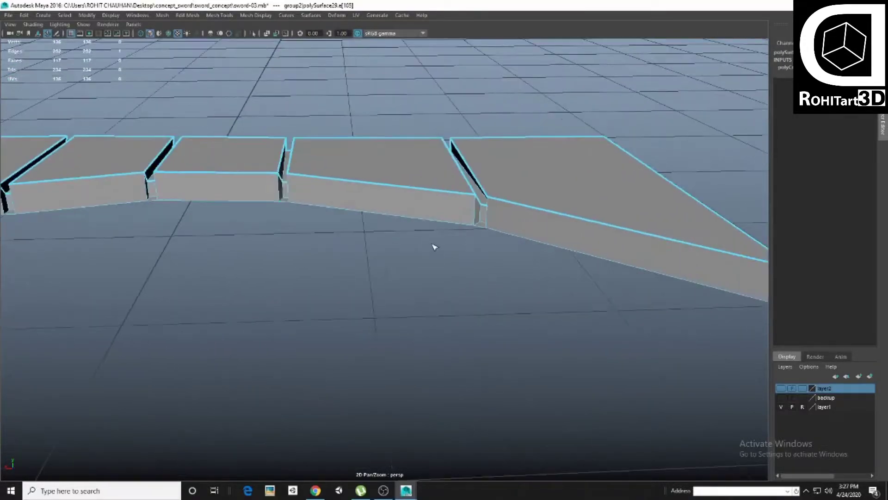
key(1)
mouse_move(515, 264)
alt+mouse_down()
mouse_move(557, 275)
mouse_move(467, 290)
alt+mouse_up()
alt+drag(565, 330, 512, 255)
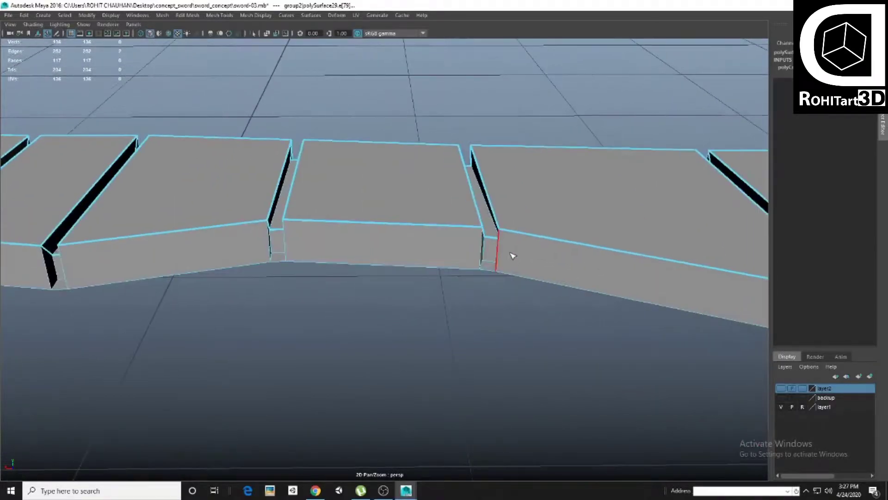
click(300, 240)
alt+drag(319, 244, 268, 249)
mouse_move(155, 263)
alt+middle_down()
mouse_move(297, 239)
mouse_move(248, 245)
alt+middle_up()
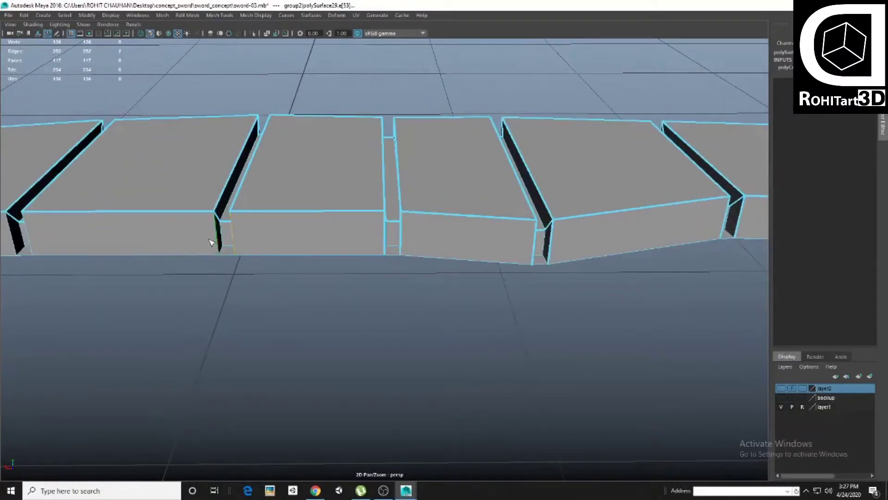
alt+drag(210, 242, 295, 244)
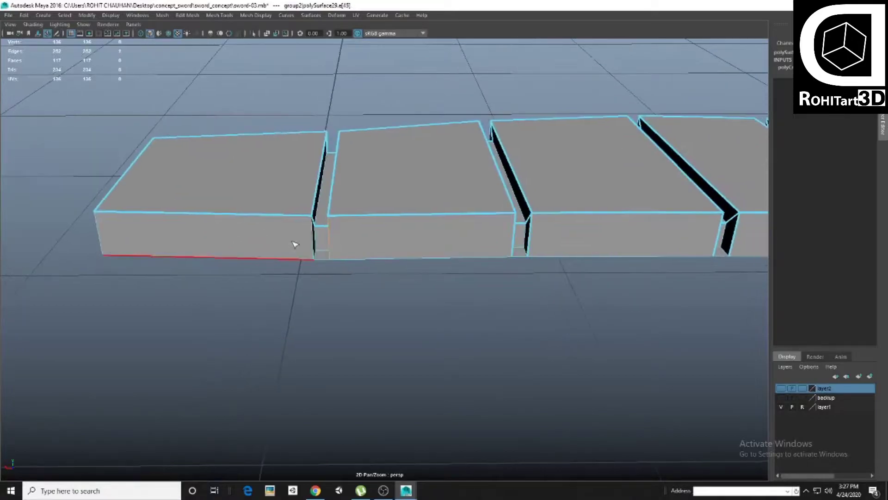
mouse_move(399, 277)
alt+mouse_down()
mouse_move(401, 232)
mouse_move(367, 222)
mouse_move(565, 222)
alt+mouse_up()
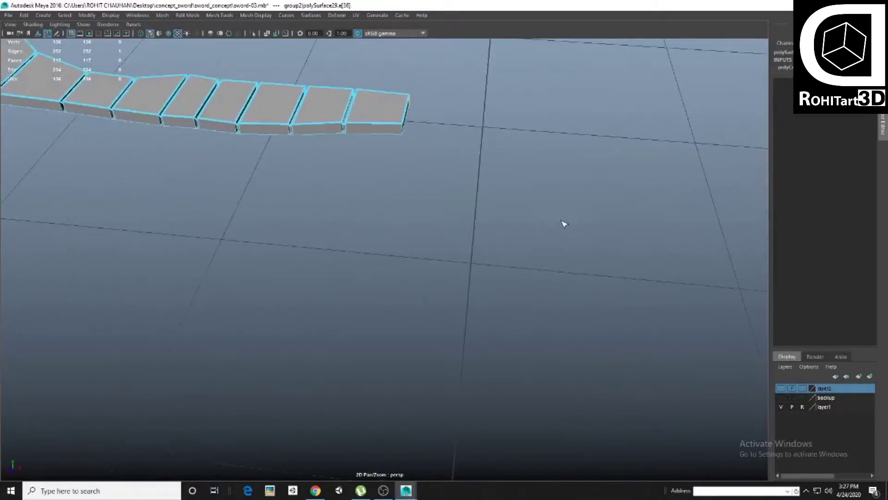
Select the remaining segment-gap edges, preview the grip smoothed, then select the whole grip mesh.
scroll(249, 269, up, 5)
scroll(248, 269, down, 5)
scroll(337, 277, up, 3)
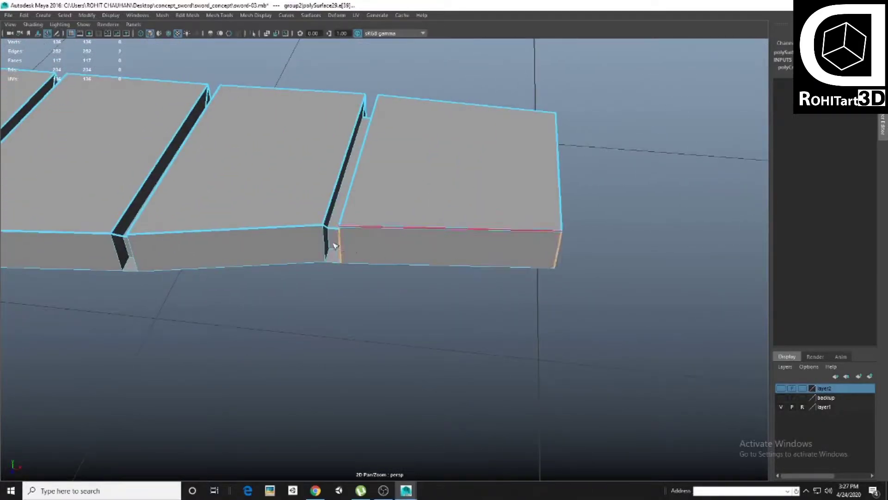
mouse_move(284, 263)
alt+mouse_down()
mouse_move(349, 241)
mouse_move(318, 254)
mouse_move(297, 291)
mouse_move(333, 241)
alt+mouse_up()
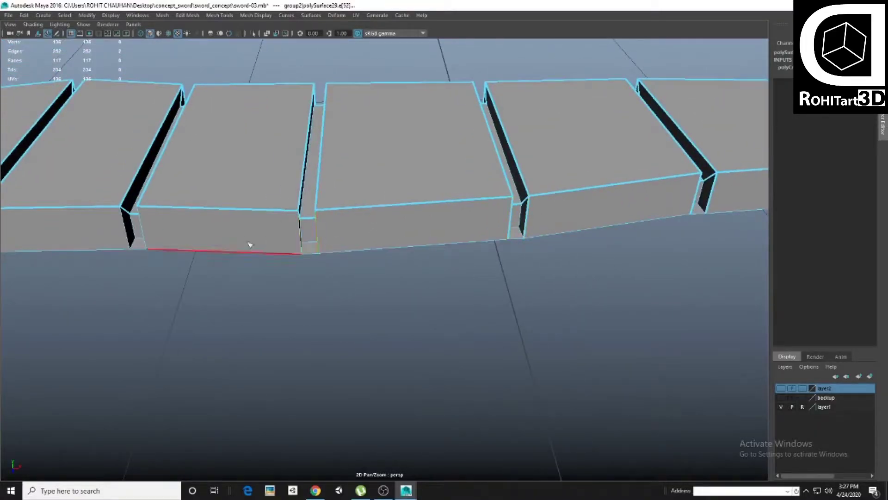
alt+drag(248, 245, 338, 250)
alt+drag(206, 243, 290, 236)
click(289, 236)
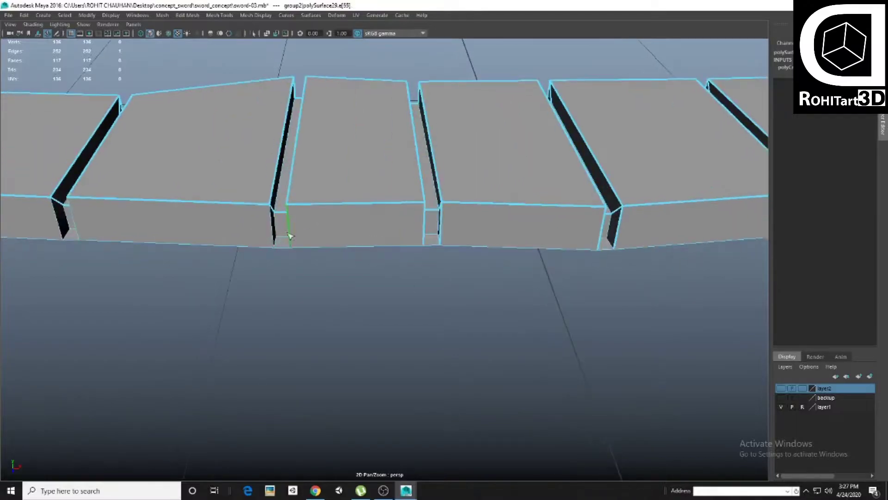
mouse_move(389, 264)
alt+mouse_down()
mouse_move(287, 212)
mouse_move(358, 218)
mouse_move(284, 232)
alt+mouse_up()
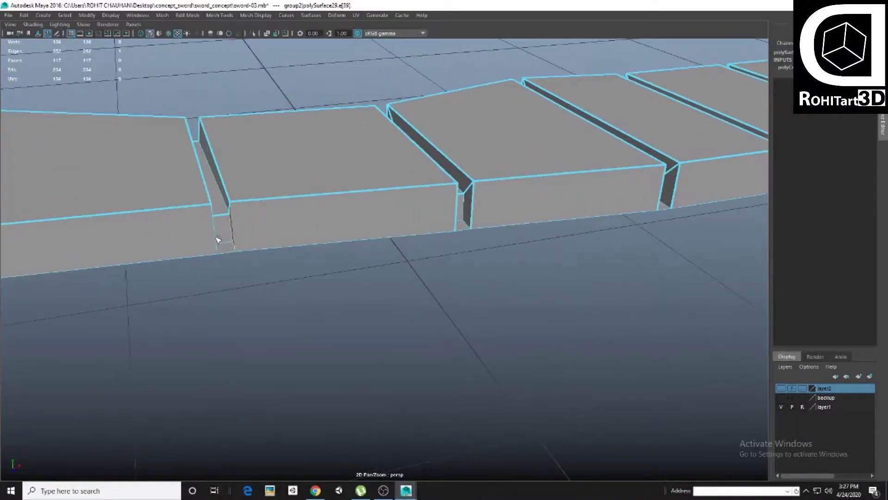
mouse_move(172, 210)
alt+mouse_down()
mouse_move(452, 234)
mouse_move(341, 258)
alt+mouse_up()
click(341, 258)
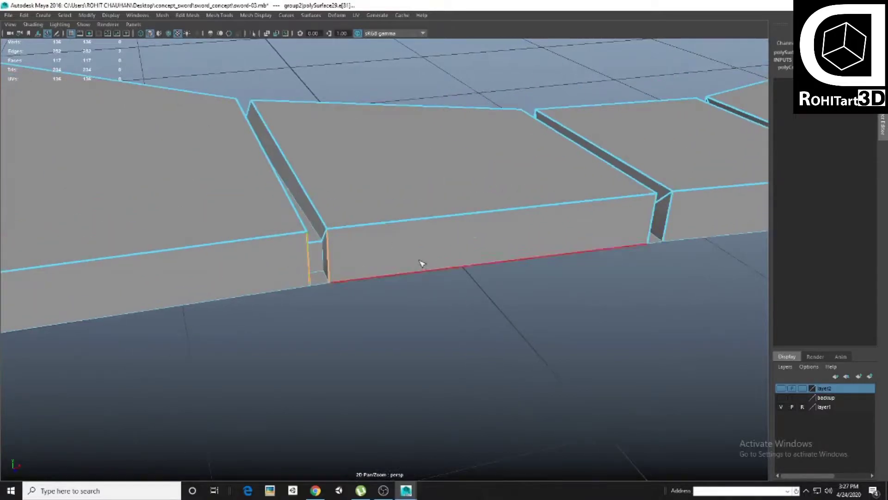
alt+right_drag(421, 263, 338, 232)
alt+drag(337, 231, 331, 240)
alt+right_drag(332, 240, 353, 254)
key(3)
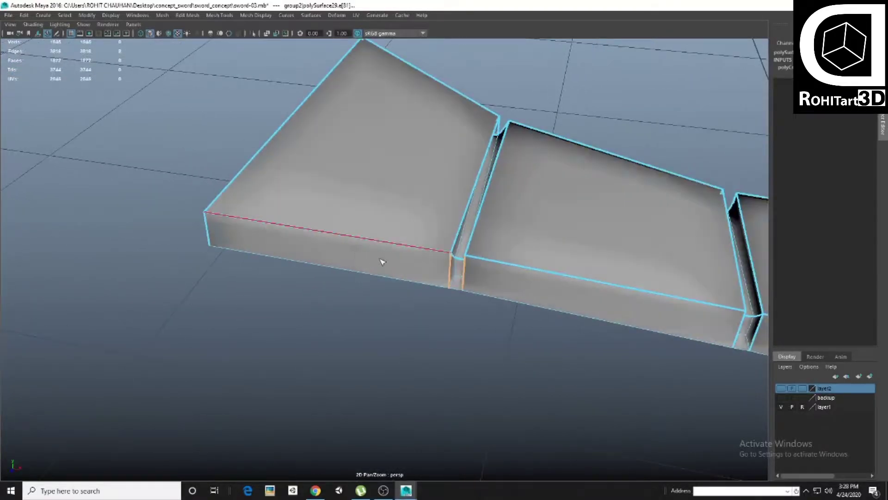
alt+drag(382, 262, 361, 250)
alt+right_drag(361, 250, 345, 238)
mouse_move(527, 158)
alt+mouse_down()
mouse_move(493, 264)
mouse_move(434, 293)
mouse_move(383, 244)
alt+mouse_up()
mouse_move(382, 244)
alt+right_down()
mouse_move(458, 264)
mouse_move(411, 284)
mouse_move(374, 263)
mouse_move(415, 285)
alt+right_up()
click(375, 264)
Select gap edges between the strip segments in wireframe, then return to shaded display.
key(1)
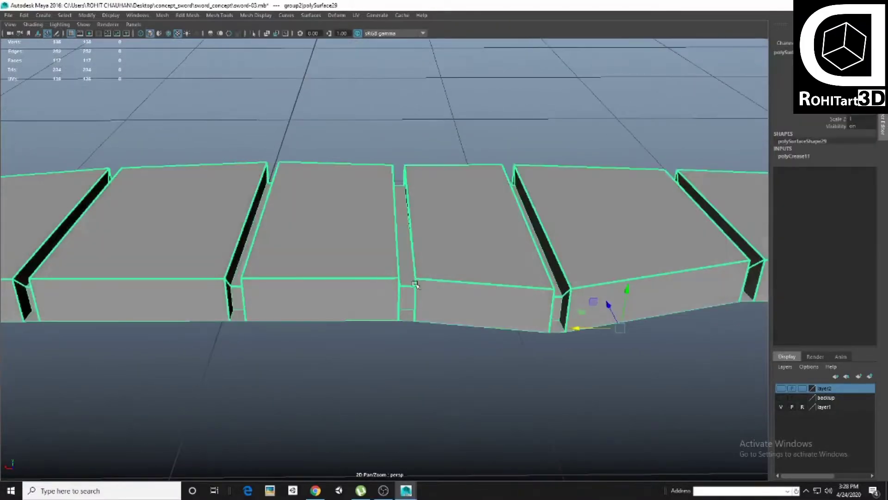
alt+drag(414, 285, 394, 273)
key(F10)
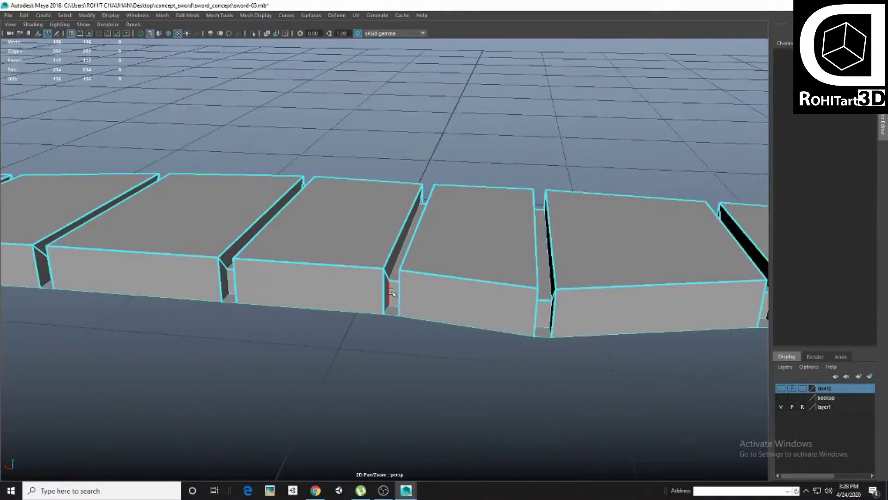
click(375, 252)
alt+right_drag(375, 252, 388, 266)
mouse_move(388, 266)
alt+mouse_down()
mouse_move(364, 263)
mouse_move(361, 277)
mouse_move(432, 277)
mouse_move(420, 288)
mouse_move(464, 287)
mouse_move(499, 307)
mouse_move(454, 298)
mouse_move(466, 317)
mouse_move(383, 297)
mouse_move(351, 317)
alt+mouse_up()
key(4)
mouse_move(351, 317)
alt+right_down()
mouse_move(373, 334)
mouse_move(371, 373)
mouse_move(376, 241)
alt+right_up()
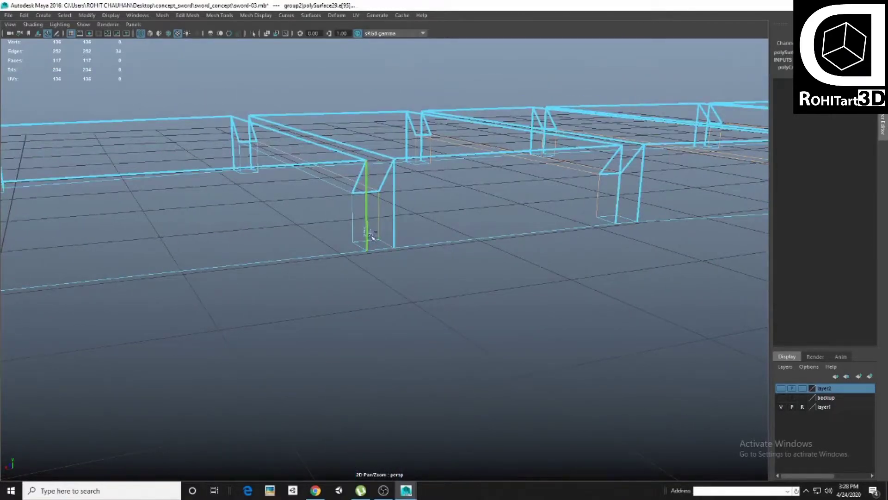
alt+drag(359, 225, 354, 259)
mouse_move(354, 259)
alt+right_down()
mouse_move(353, 271)
mouse_move(286, 259)
alt+right_up()
mouse_move(285, 259)
alt+mouse_down()
mouse_move(258, 252)
mouse_move(395, 198)
mouse_move(484, 264)
mouse_move(381, 234)
alt+mouse_up()
alt+right_drag(381, 234, 323, 250)
alt+drag(324, 250, 294, 255)
mouse_move(294, 256)
alt+right_down()
mouse_move(350, 273)
mouse_move(320, 257)
alt+right_up()
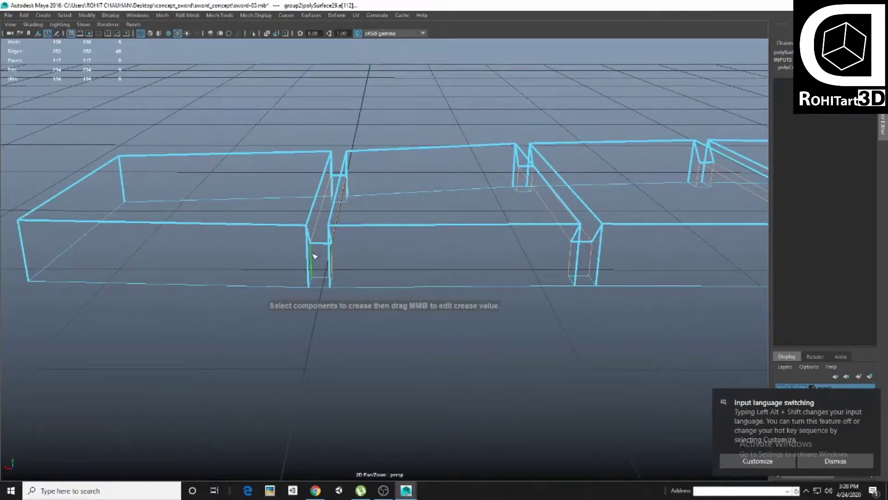
alt+right_drag(553, 303, 388, 252)
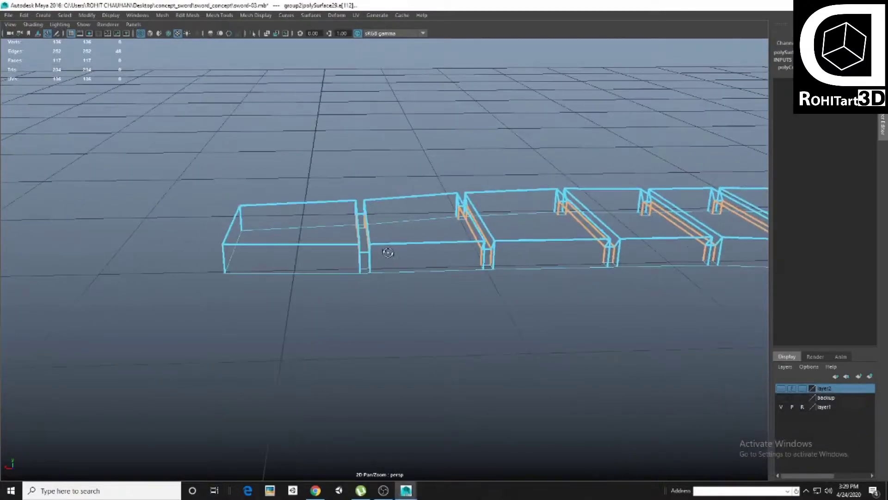
key(5)
mouse_move(391, 260)
alt+mouse_down()
mouse_move(356, 263)
mouse_move(421, 341)
alt+mouse_up()
click(359, 293)
Select the strip's edge loops and drag a crease to sharpen them under smooth preview.
mouse_move(421, 341)
alt+right_down()
mouse_move(513, 280)
mouse_move(436, 347)
alt+right_up()
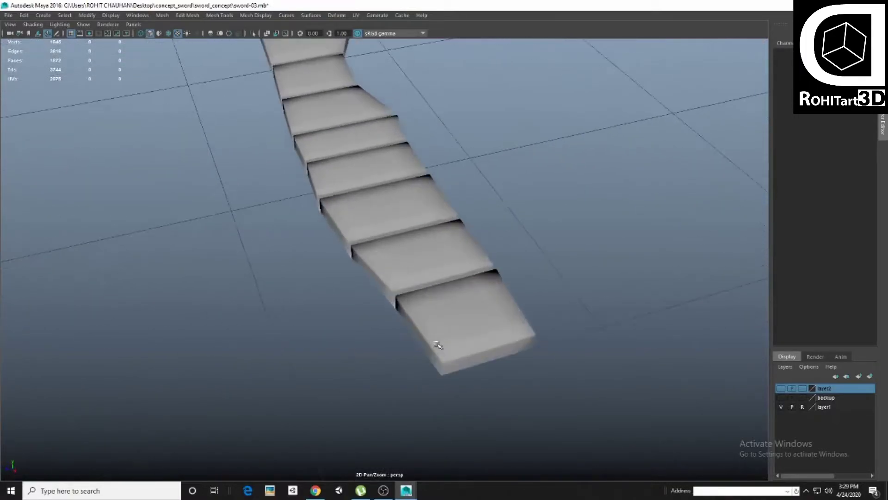
mouse_move(436, 347)
alt+mouse_down()
mouse_move(418, 310)
mouse_move(440, 291)
alt+mouse_up()
click(421, 308)
double_click(430, 297)
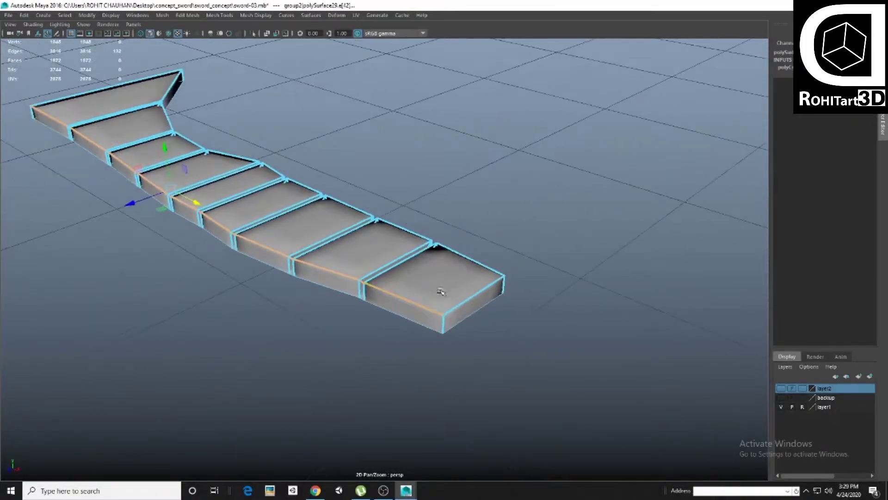
key(3)
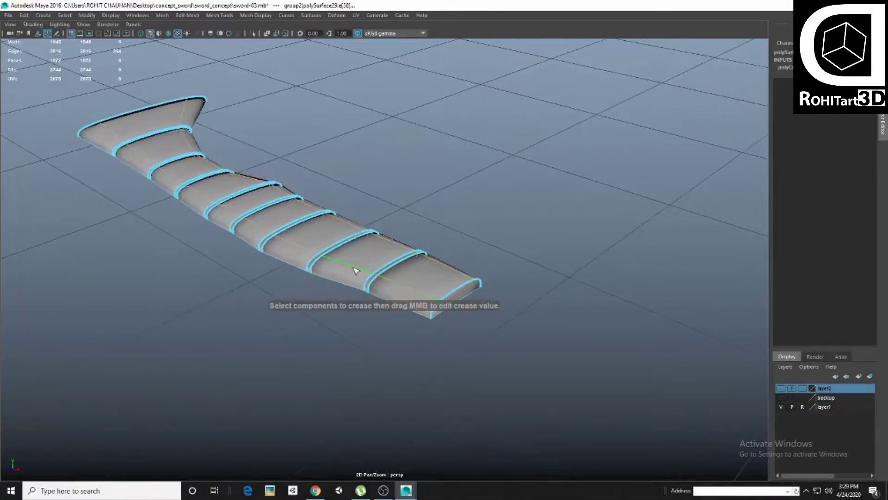
alt+right_drag(358, 272, 413, 281)
alt+drag(412, 282, 454, 242)
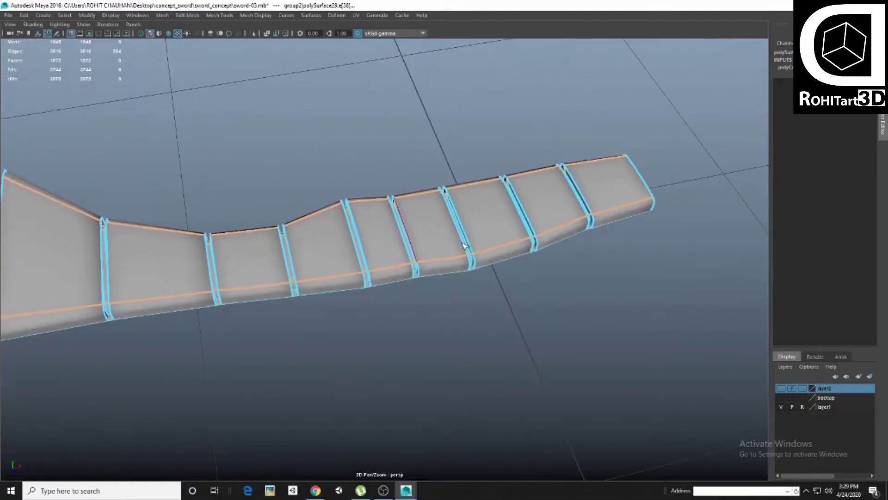
Inspect the creased blade strip from several angles and select the strip object.
alt+right_drag(464, 245, 342, 236)
alt+drag(342, 236, 405, 275)
click(404, 275)
alt+drag(446, 267, 372, 250)
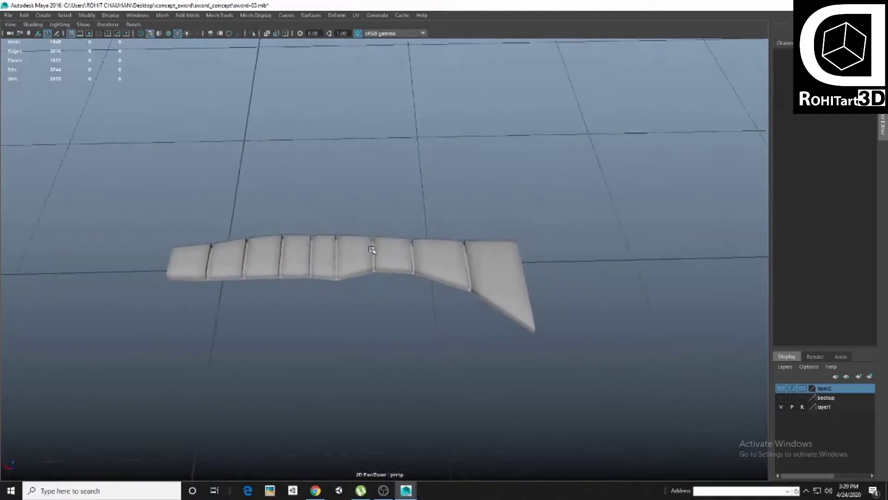
mouse_move(344, 316)
alt+mouse_down()
mouse_move(294, 332)
mouse_move(359, 353)
mouse_move(445, 299)
alt+mouse_up()
click(296, 314)
Select the long thin bar along the blade, crease its edges, and check it in side view.
click(359, 353)
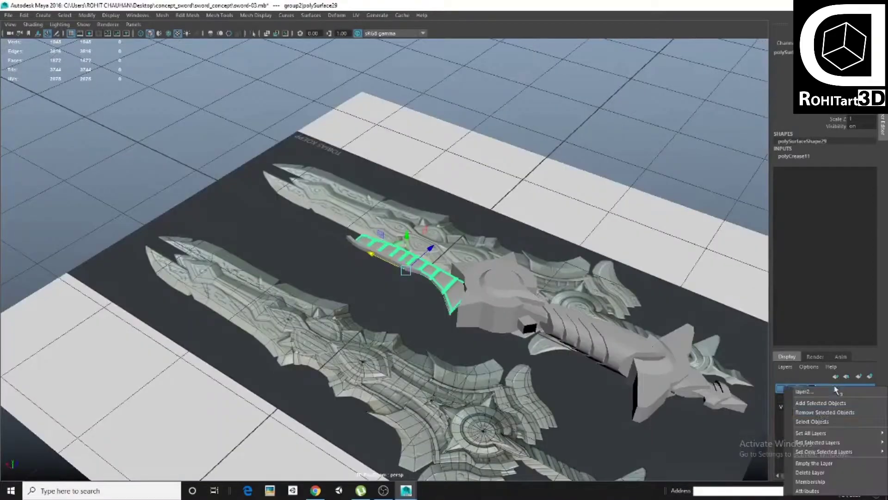
click(812, 421)
alt+drag(417, 278, 440, 324)
alt+right_drag(439, 324, 434, 371)
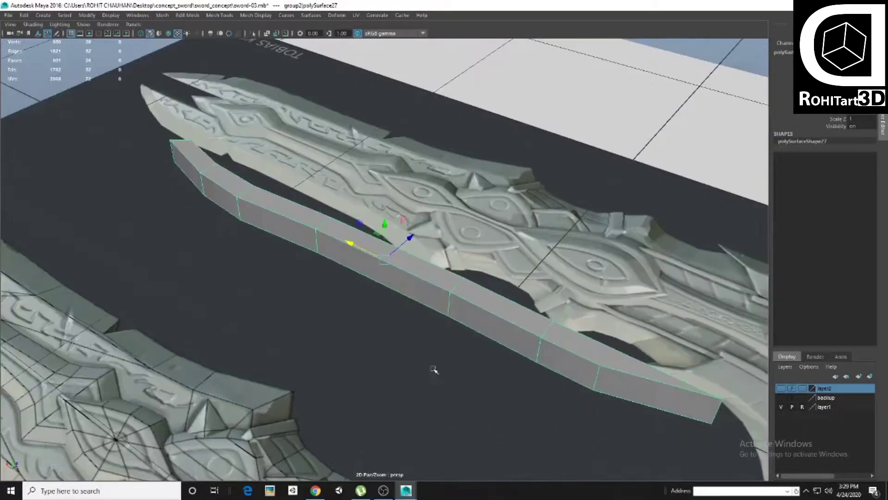
alt+drag(434, 370, 407, 318)
alt+drag(475, 284, 478, 323)
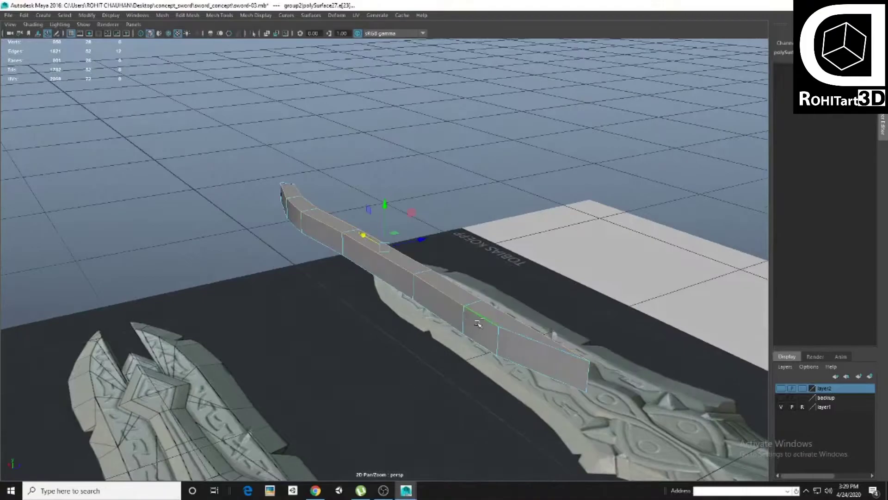
alt+drag(522, 364, 192, 296)
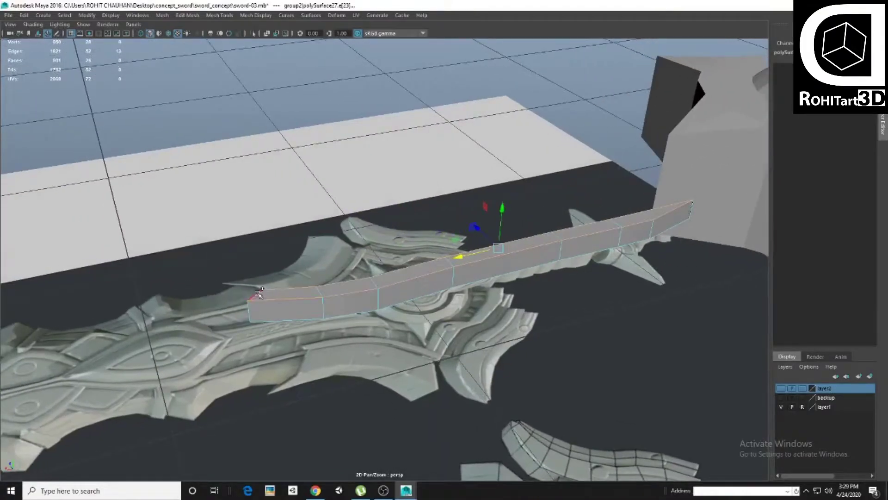
mouse_move(259, 294)
alt+mouse_down()
mouse_move(583, 309)
mouse_move(472, 212)
mouse_move(335, 267)
mouse_move(375, 280)
alt+mouse_up()
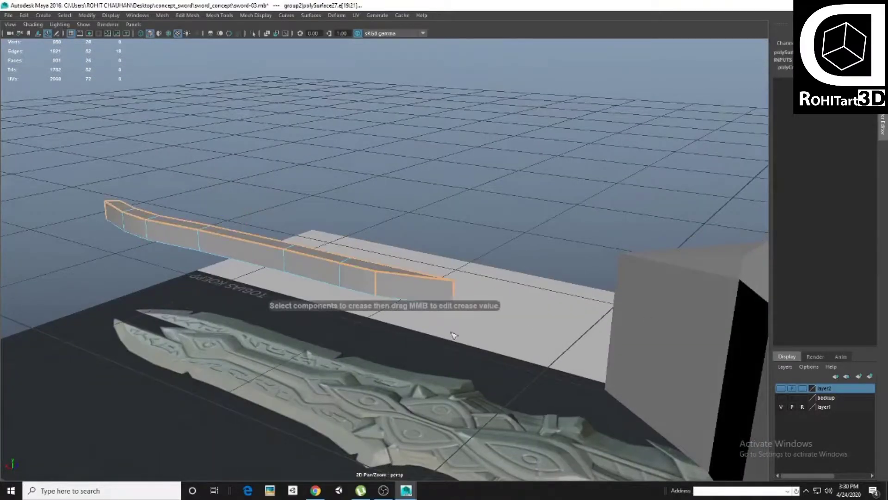
mouse_move(453, 335)
alt+mouse_down()
mouse_move(389, 234)
mouse_move(405, 284)
mouse_move(419, 284)
alt+mouse_up()
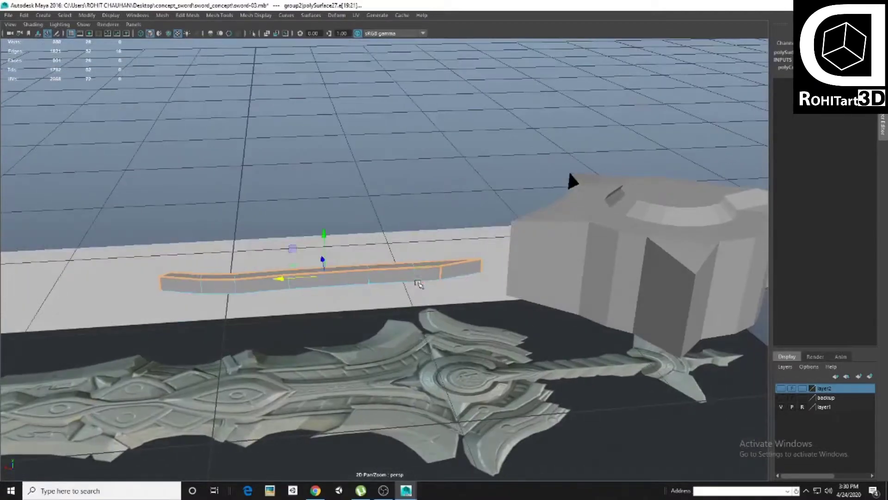
key(space)
key(space)
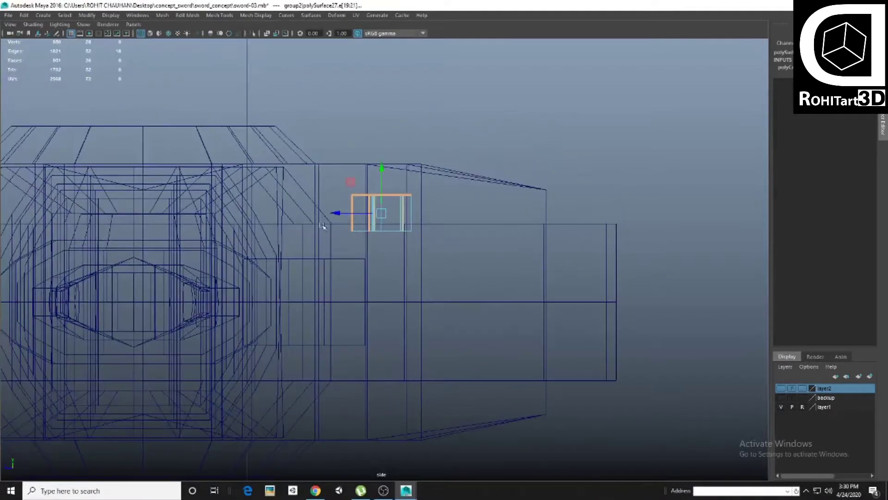
key(space)
key(space)
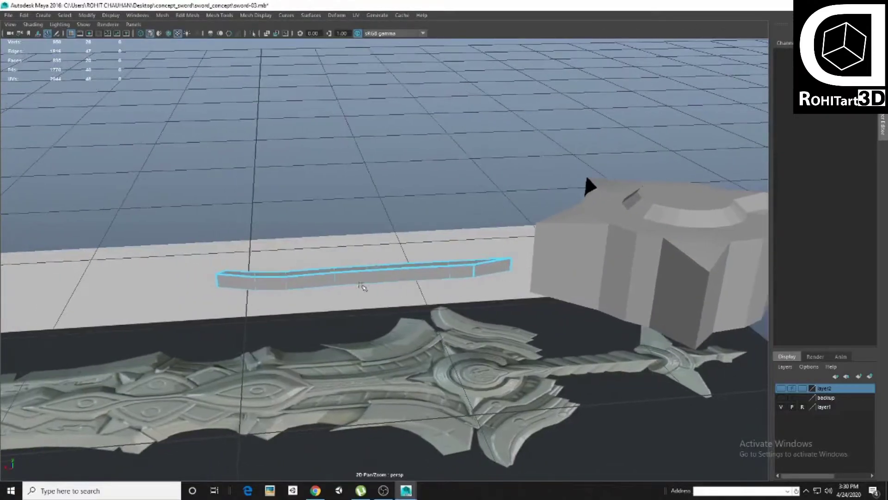
mouse_move(404, 281)
alt+mouse_down()
mouse_move(369, 357)
mouse_move(367, 287)
mouse_move(422, 264)
alt+mouse_up()
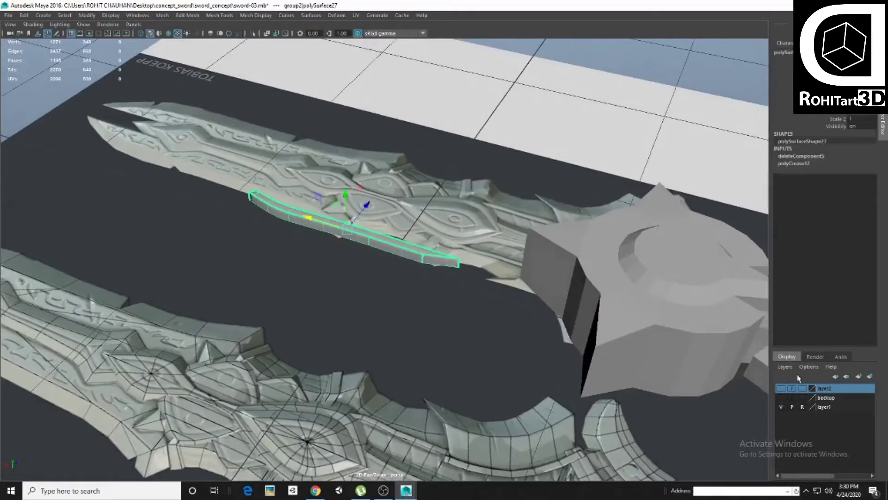
Add the thin strip piece to layer2 and toggle layer2's visibility to check it.
click(781, 388)
mouse_move(324, 259)
alt+mouse_down()
mouse_move(273, 268)
mouse_move(392, 284)
alt+mouse_up()
click(392, 284)
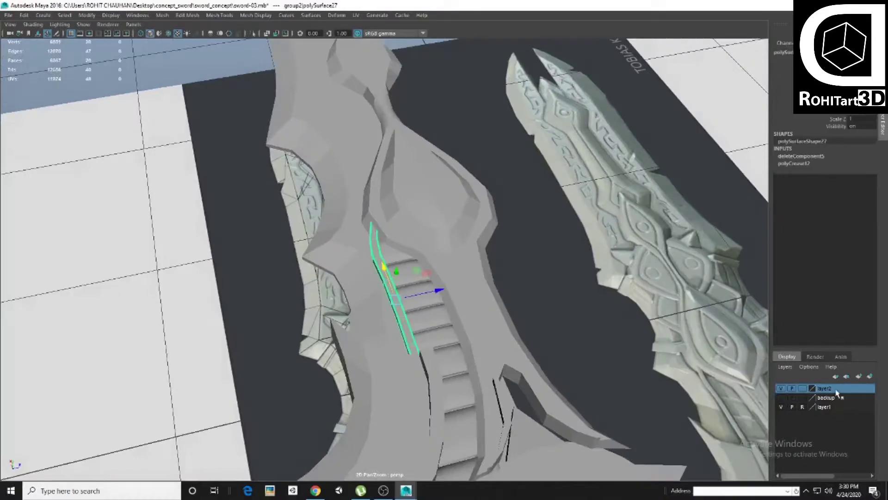
click(842, 405)
click(781, 389)
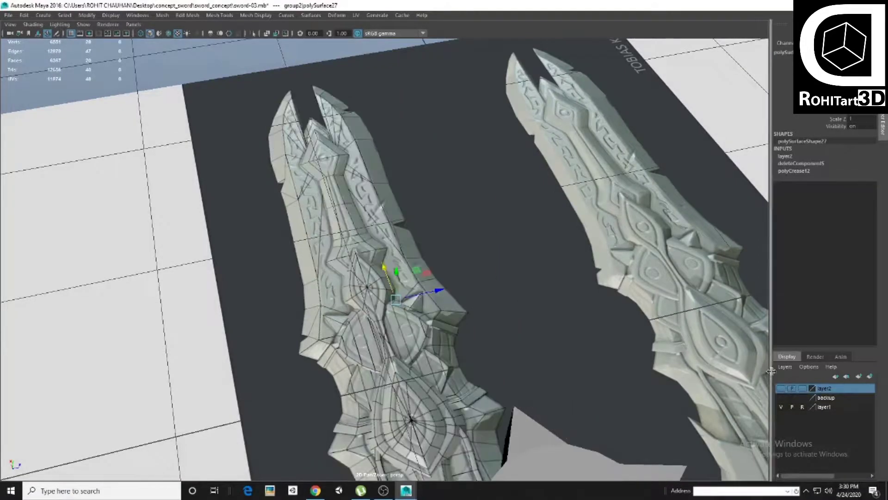
mouse_move(458, 296)
alt+mouse_down()
mouse_move(498, 344)
mouse_move(500, 335)
alt+mouse_up()
click(781, 388)
scroll(499, 335, up, 3)
Put the curved guard piece and long blade piece into a new layer3.
click(509, 324)
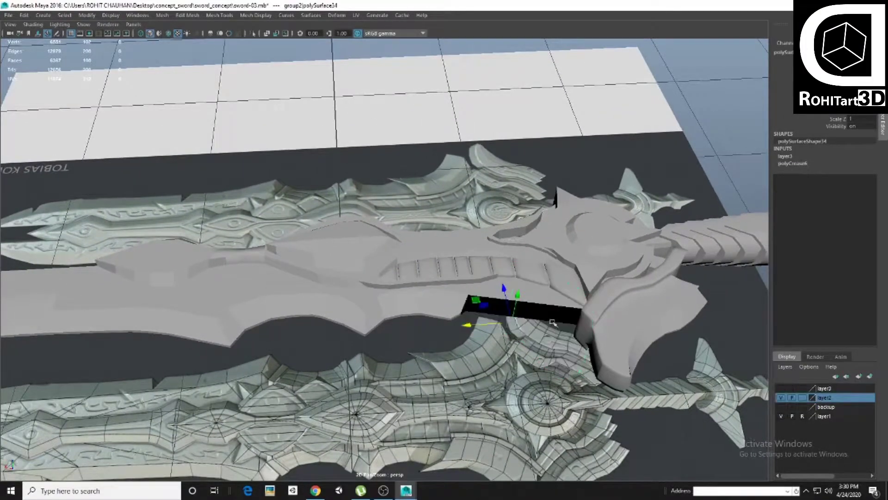
alt+drag(553, 322, 565, 324)
click(259, 315)
alt+drag(259, 315, 324, 320)
click(835, 405)
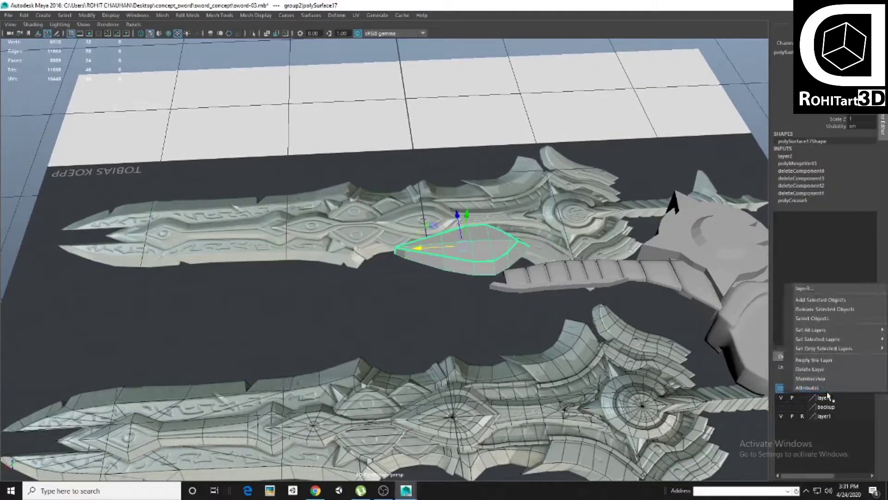
click(820, 300)
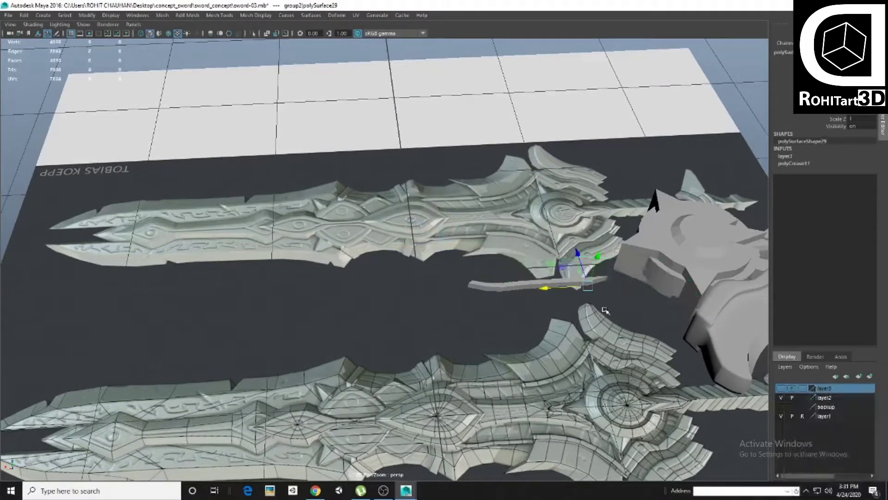
click(812, 407)
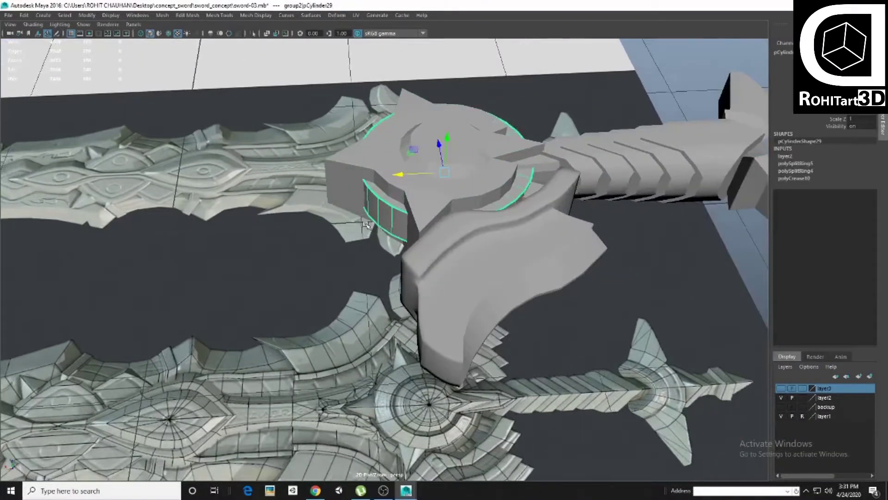
Add the guard cylinder and remaining selected mesh to layer3.
alt+drag(366, 225, 817, 362)
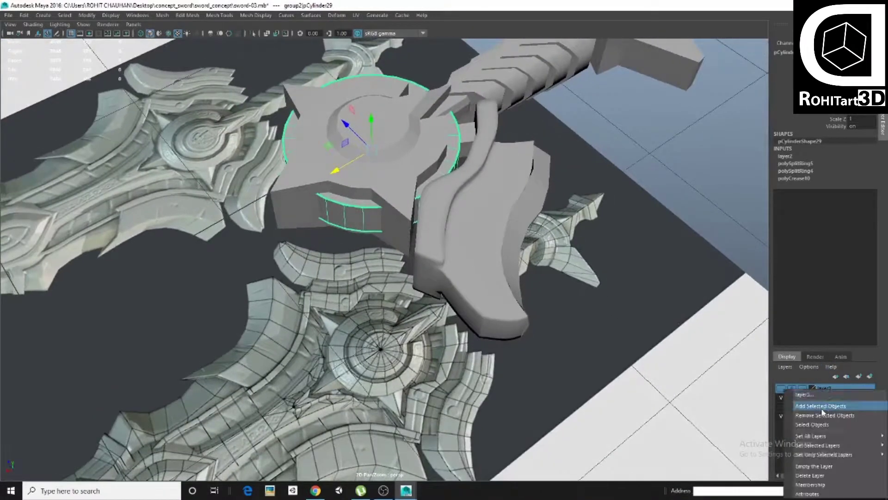
click(821, 406)
click(834, 401)
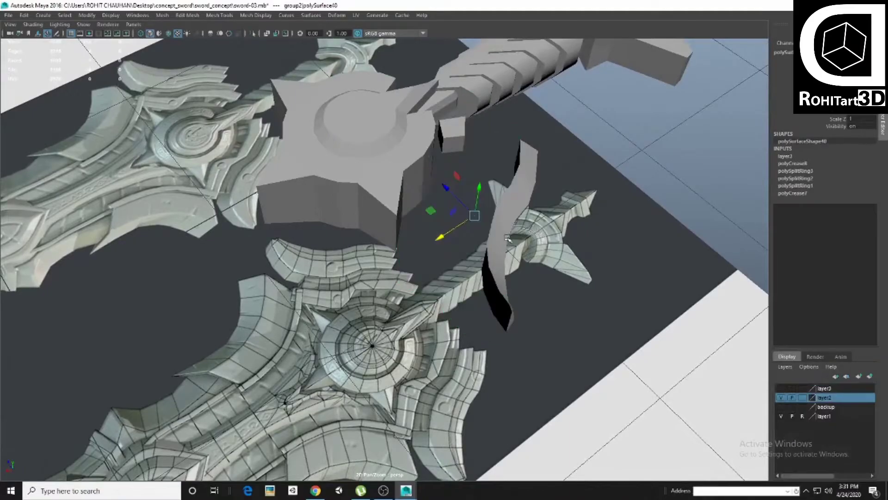
right_click(834, 393)
click(823, 307)
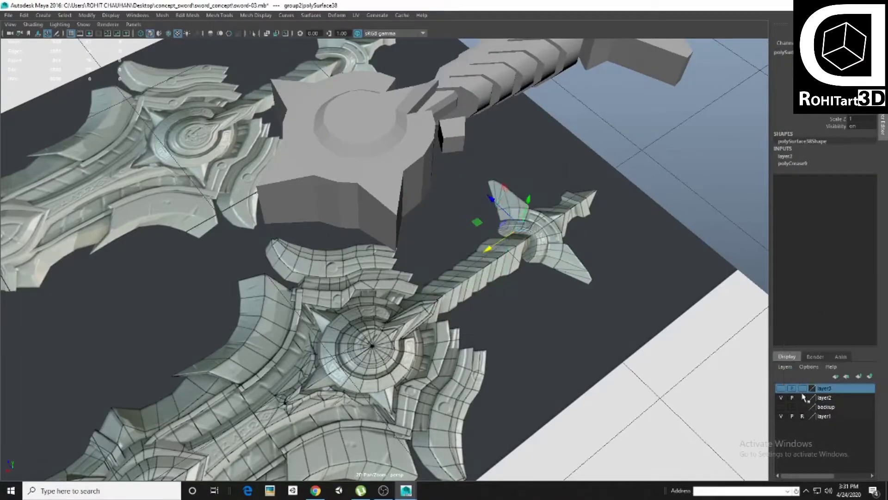
Select the guard block's edges and delete the unwanted face.
mouse_move(477, 330)
alt+mouse_down()
mouse_move(463, 277)
mouse_move(392, 279)
mouse_move(342, 259)
mouse_move(353, 252)
mouse_move(476, 268)
mouse_move(404, 277)
mouse_move(561, 312)
mouse_move(489, 252)
mouse_move(509, 301)
mouse_move(339, 303)
mouse_move(376, 277)
mouse_move(372, 311)
mouse_move(361, 294)
mouse_move(416, 323)
mouse_move(576, 465)
alt+mouse_up()
scroll(461, 306, up, 3)
click(461, 306)
click(428, 275)
click(342, 259)
click(353, 253)
click(400, 278)
key(w)
key(Delete)
Merge the guard block's vertices with a 0.02 distance threshold, previewing the smoothed result.
shift+right_drag(572, 173, 572, 173)
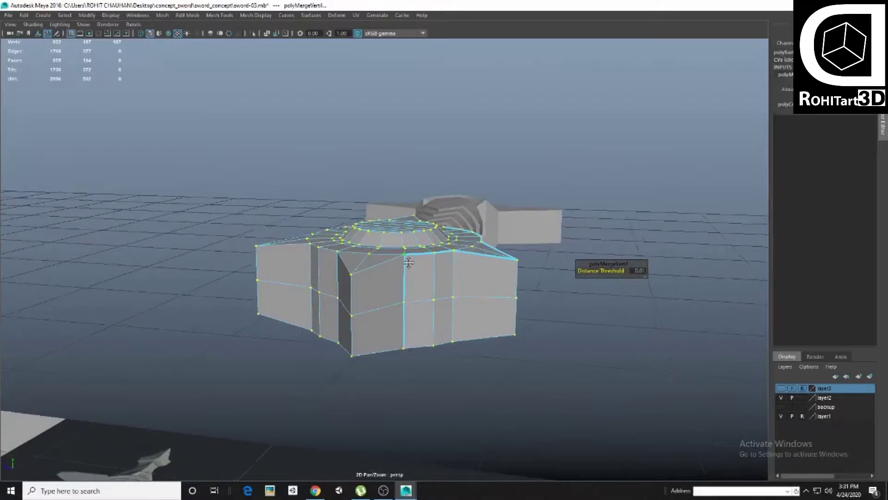
key(3)
mouse_move(463, 259)
alt+mouse_down()
mouse_move(441, 307)
mouse_move(346, 306)
alt+mouse_up()
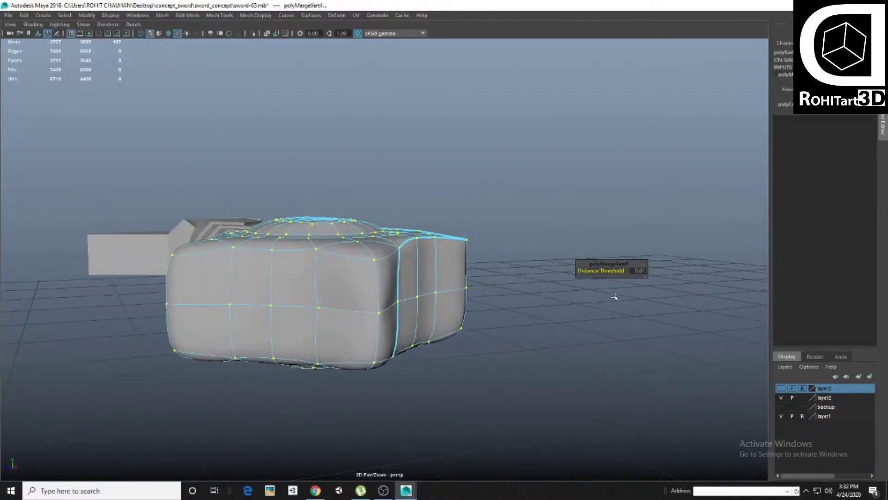
drag(602, 271, 604, 271)
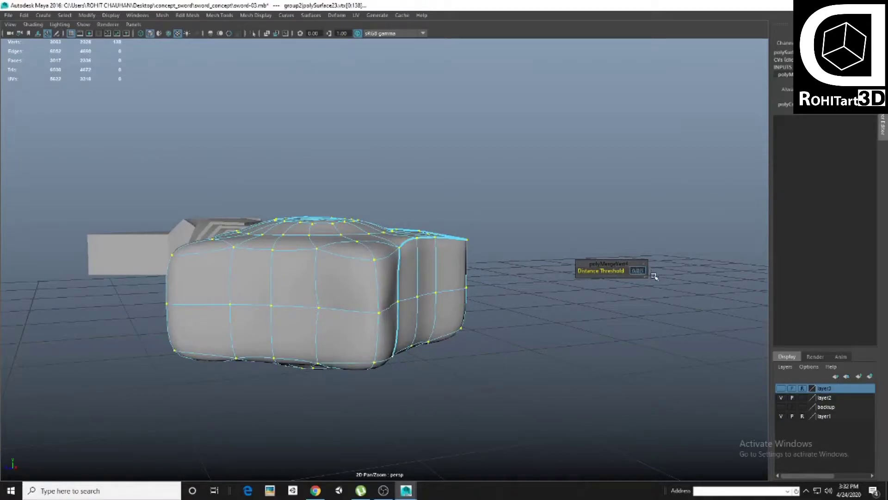
alt+drag(654, 276, 393, 282)
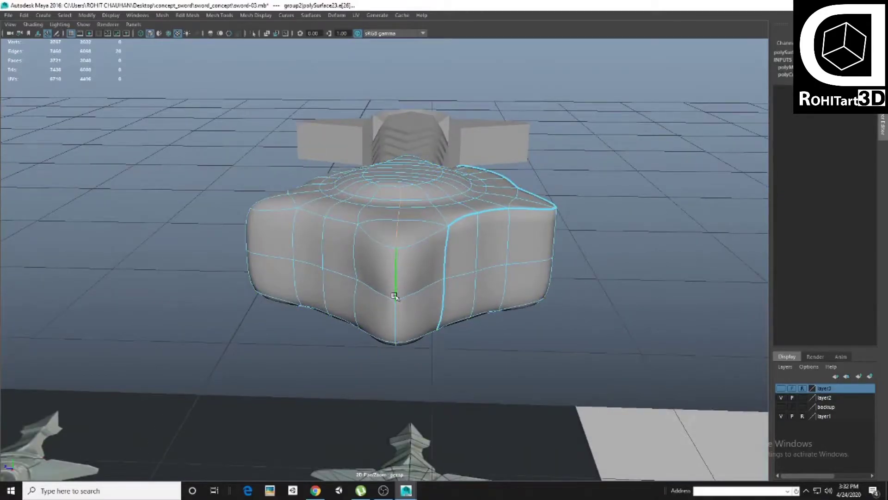
key(1)
Check the guard in side wireframe, then isolate it with everything else hidden.
key(space)
key(space)
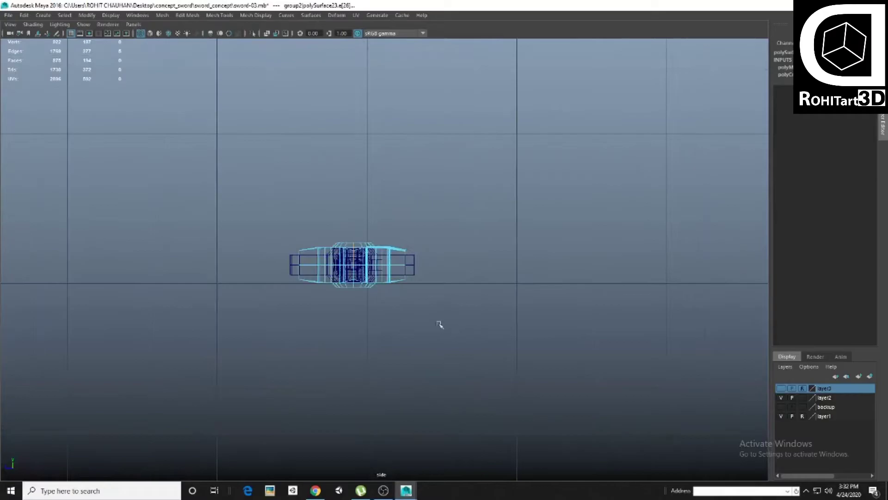
key(space)
mouse_move(531, 113)
mouse_down()
mouse_move(446, 298)
mouse_move(457, 227)
mouse_move(402, 331)
mouse_move(378, 319)
mouse_move(420, 251)
mouse_move(405, 301)
mouse_up()
scroll(410, 360, down, 5)
key(alt+h)
click(419, 348)
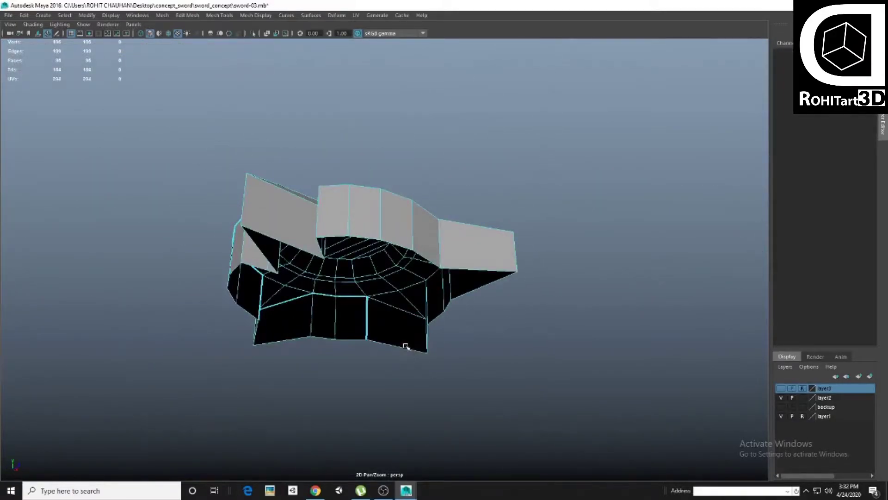
Select the star guard's outline edges, including the front arc edge loop.
mouse_move(405, 346)
alt+mouse_down()
mouse_move(317, 278)
mouse_move(396, 383)
mouse_move(406, 298)
mouse_move(476, 237)
mouse_move(416, 278)
mouse_move(386, 285)
mouse_move(377, 229)
mouse_move(390, 252)
mouse_move(341, 224)
mouse_move(253, 230)
mouse_move(294, 236)
mouse_move(242, 233)
mouse_move(303, 262)
mouse_move(315, 240)
mouse_move(306, 242)
mouse_move(373, 281)
mouse_move(401, 244)
mouse_move(313, 259)
mouse_move(352, 286)
mouse_move(346, 258)
alt+mouse_up()
key(F8)
key(F10)
click(377, 229)
shift+click(240, 234)
double_click(315, 241)
click(373, 281)
click(303, 277)
click(399, 285)
Add the surrounding edge loop, inner ring wall edge, vertical side edge and front corner edge.
alt+drag(399, 284, 391, 253)
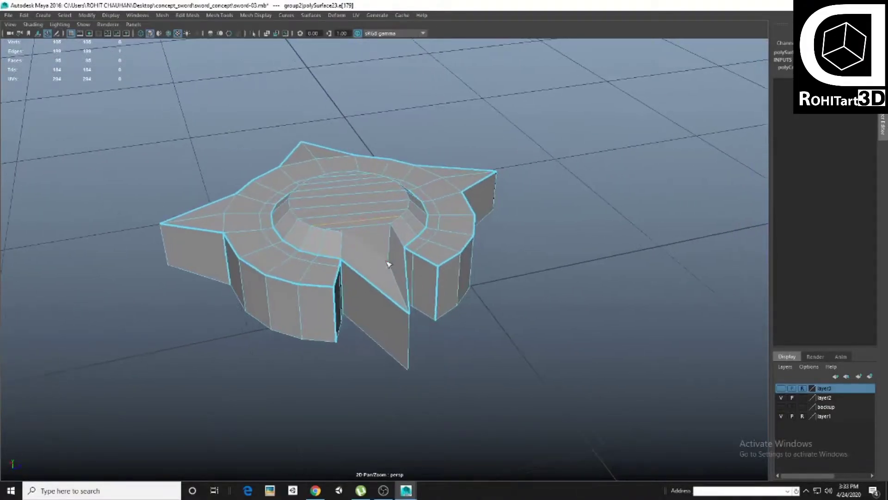
mouse_move(395, 288)
alt+mouse_down()
mouse_move(351, 254)
mouse_move(347, 222)
mouse_move(394, 215)
alt+mouse_up()
double_click(327, 255)
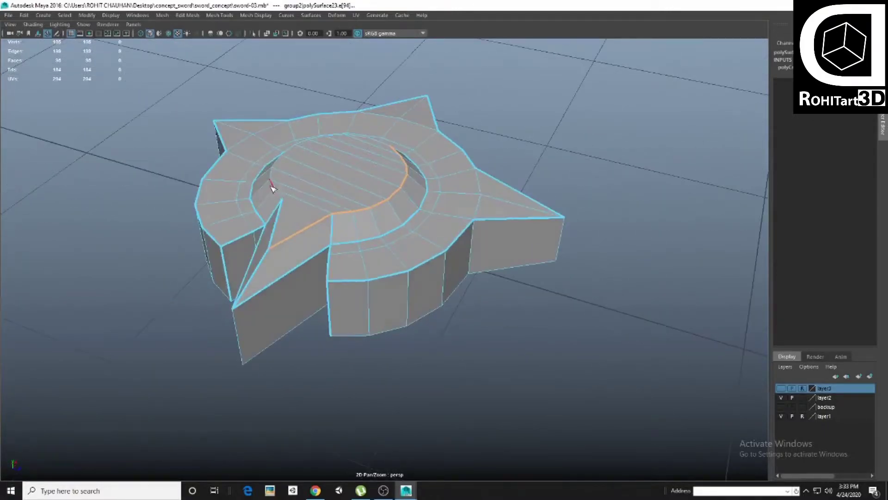
mouse_move(340, 205)
alt+mouse_down()
mouse_move(411, 163)
mouse_move(304, 188)
mouse_move(391, 185)
mouse_move(377, 251)
mouse_move(361, 252)
mouse_move(463, 248)
mouse_move(400, 250)
mouse_move(391, 236)
mouse_move(450, 235)
mouse_move(602, 261)
mouse_move(456, 234)
alt+mouse_up()
click(304, 188)
click(463, 248)
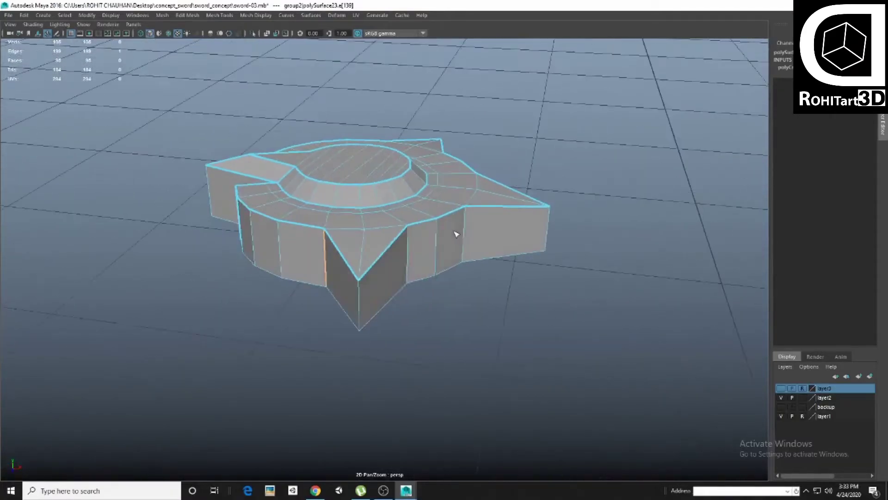
click(356, 309)
mouse_move(357, 309)
alt+mouse_down()
mouse_move(545, 238)
mouse_move(495, 264)
mouse_move(433, 251)
alt+mouse_up()
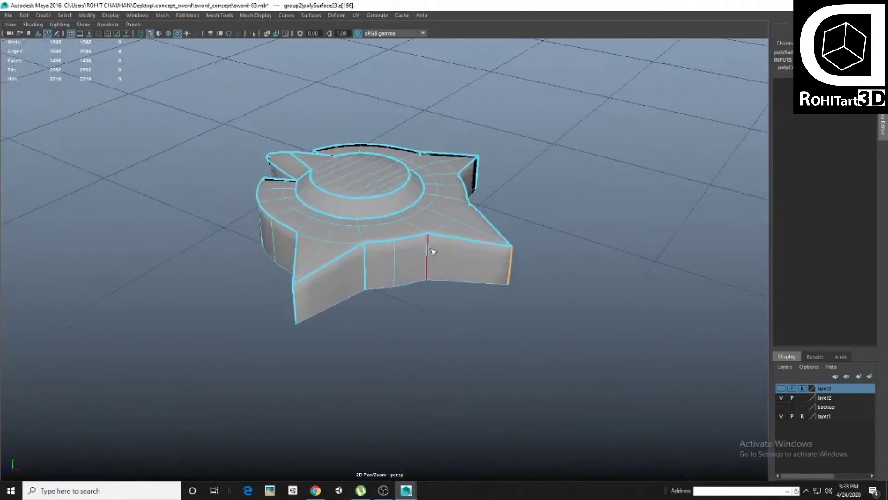
mouse_move(491, 244)
alt+mouse_down()
mouse_move(380, 270)
mouse_move(371, 254)
alt+mouse_up()
Insert an edge loop across the guard's walls and compare cage and smooth previews.
click(371, 254)
key(1)
shift+right_drag(383, 211, 337, 237)
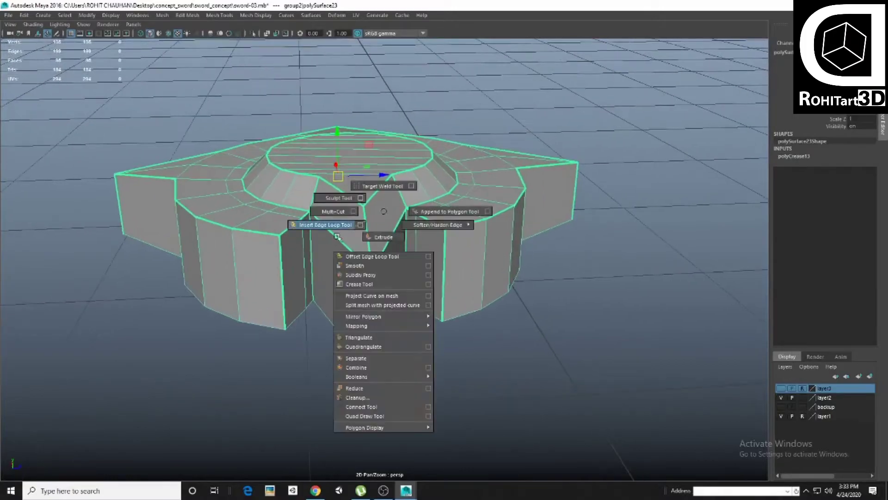
mouse_move(337, 237)
alt+mouse_down()
mouse_move(435, 290)
mouse_move(382, 321)
alt+mouse_up()
click(375, 263)
key(3)
key(1)
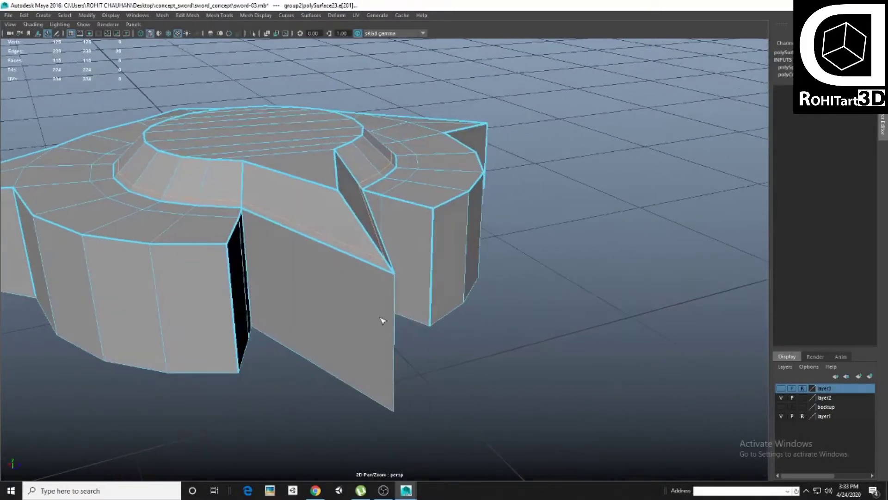
key(3)
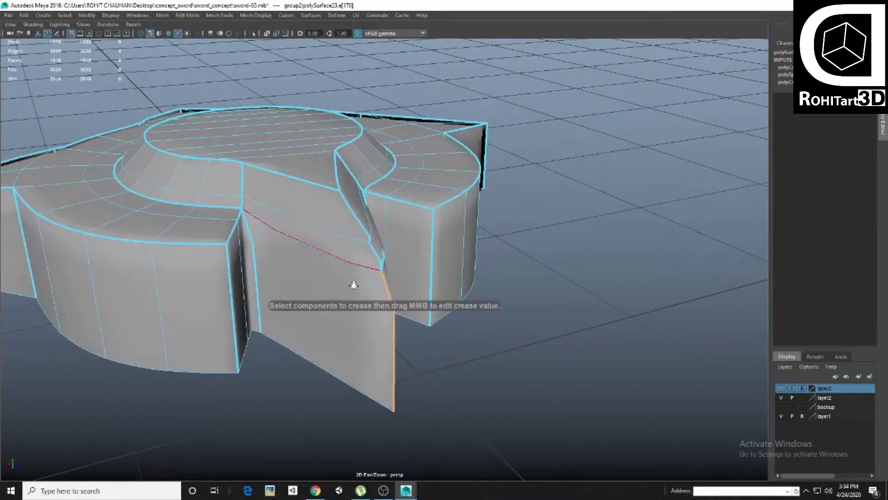
alt+drag(380, 280, 339, 271)
scroll(550, 236, down, 3)
key(F8)
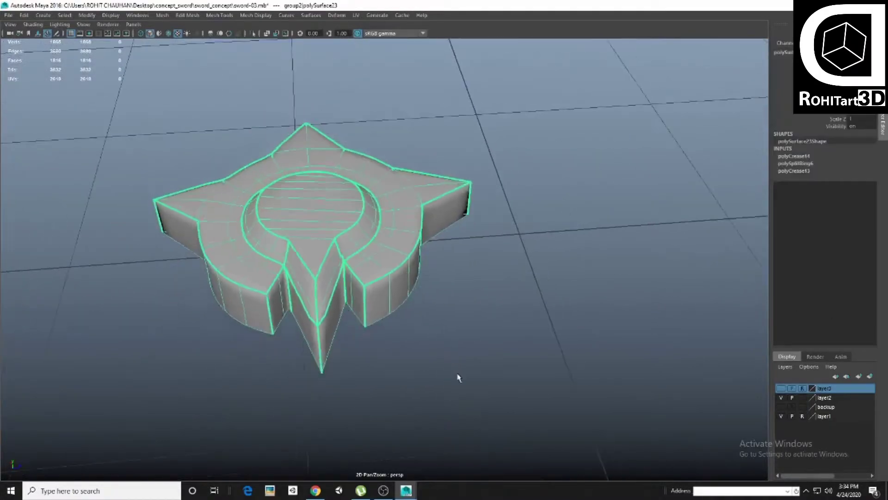
Add a supporting edge loop beside the guard's lower spike and preview it smoothed.
click(460, 376)
scroll(459, 376, up, 3)
mouse_move(390, 318)
alt+mouse_down()
mouse_move(411, 264)
mouse_move(357, 266)
alt+mouse_up()
click(492, 252)
key(1)
scroll(415, 270, up, 3)
shift+right_drag(353, 262, 292, 279)
scroll(350, 261, up, 3)
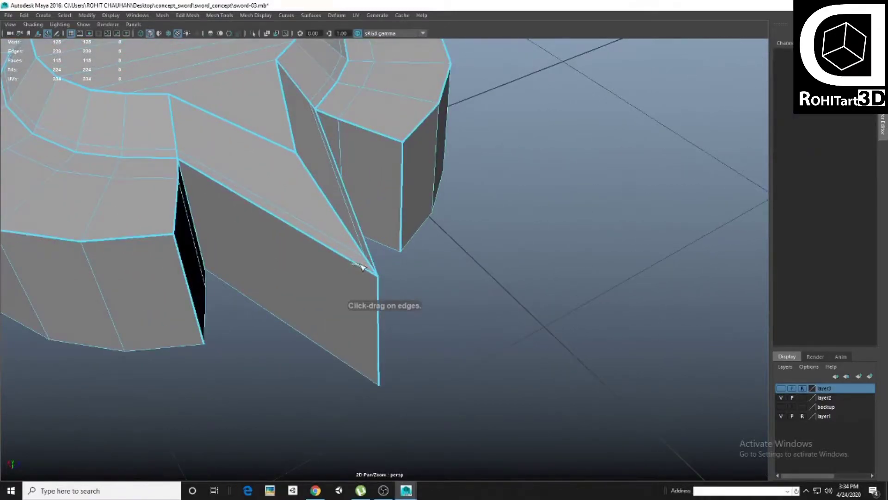
click(370, 283)
alt+drag(370, 283, 311, 262)
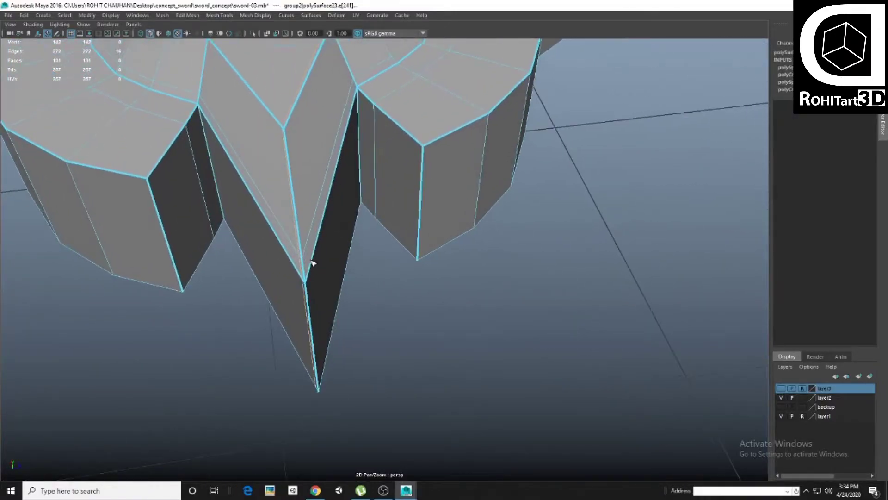
key(3)
scroll(440, 238, down, 3)
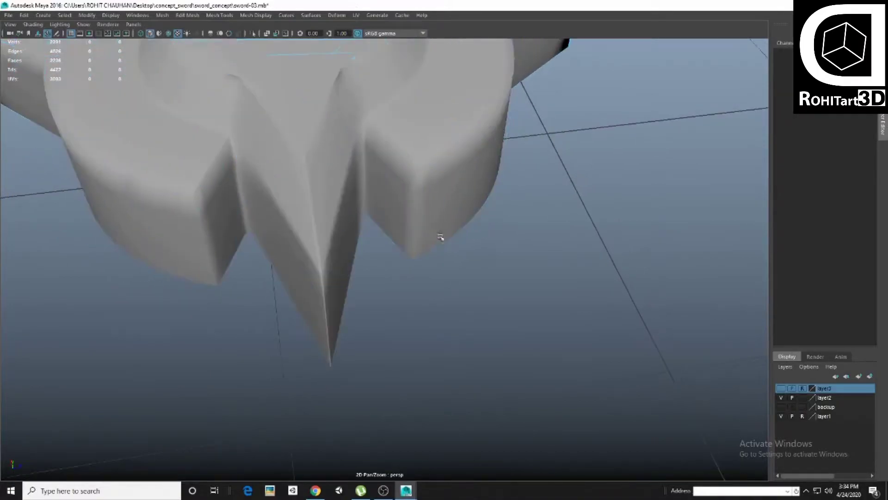
mouse_move(440, 239)
alt+mouse_down()
mouse_move(377, 258)
mouse_move(398, 260)
alt+mouse_up()
scroll(400, 257, down, 2)
Insert an edge loop around the guard's raised inner ring and check the smoothed result.
click(400, 258)
key(1)
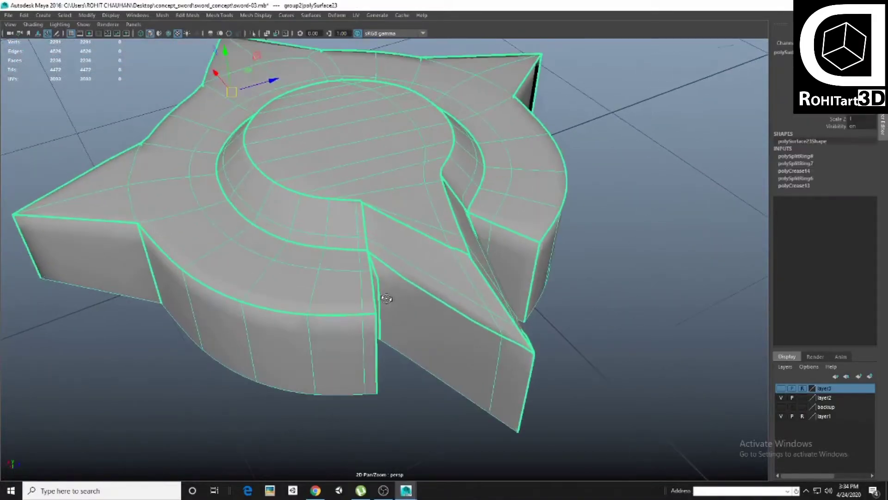
scroll(402, 264, up, 3)
scroll(406, 273, up, 2)
scroll(407, 276, down, 1)
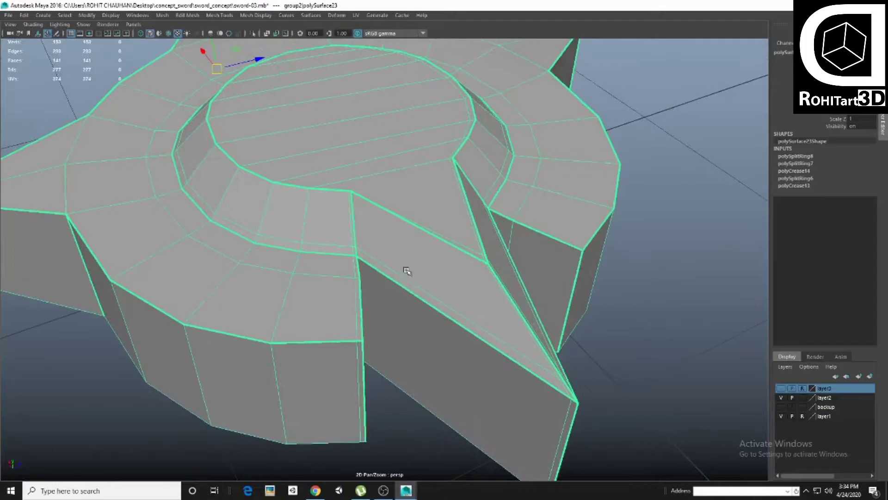
alt+drag(404, 268, 363, 238)
scroll(356, 193, down, 3)
scroll(312, 230, up, 2)
scroll(312, 229, up, 2)
shift+right_drag(297, 245, 268, 277)
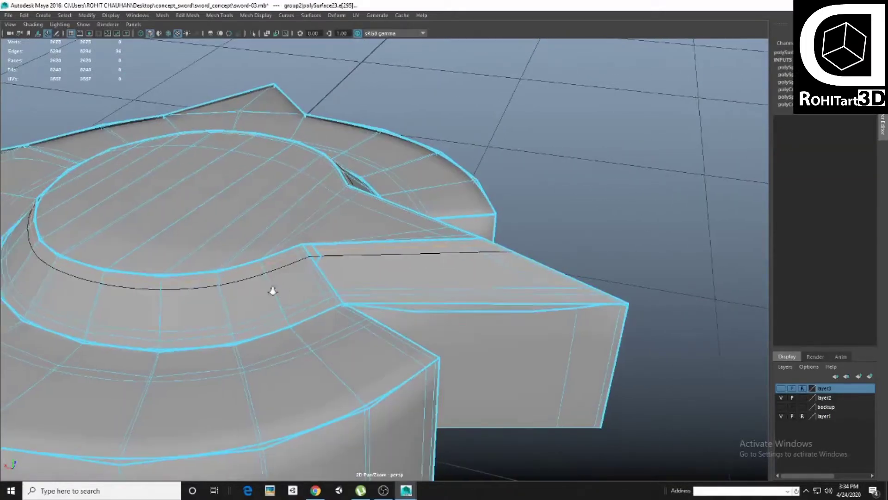
click(448, 134)
key(3)
scroll(448, 135, down, 3)
scroll(329, 230, down, 2)
scroll(332, 292, up, 4)
mouse_move(329, 230)
alt+mouse_down()
mouse_move(333, 292)
mouse_move(342, 298)
alt+mouse_up()
Select the guard mesh and bring up the enlarged side view.
click(347, 298)
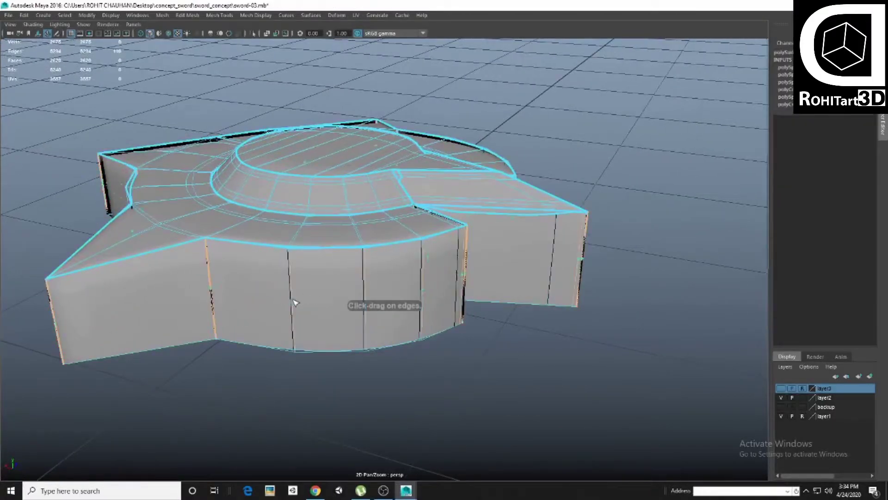
scroll(301, 279, down, 2)
scroll(287, 271, down, 2)
mouse_move(287, 272)
alt+mouse_down()
mouse_move(282, 214)
mouse_move(502, 315)
mouse_move(324, 284)
mouse_move(350, 289)
mouse_move(377, 324)
mouse_move(575, 155)
mouse_move(416, 208)
mouse_move(457, 178)
alt+mouse_up()
click(341, 288)
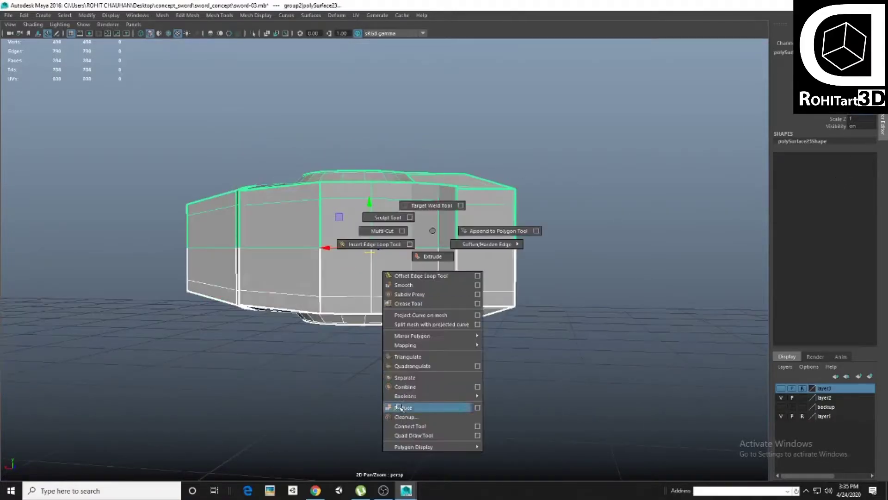
shift+right_drag(400, 407, 400, 387)
key(space)
key(space)
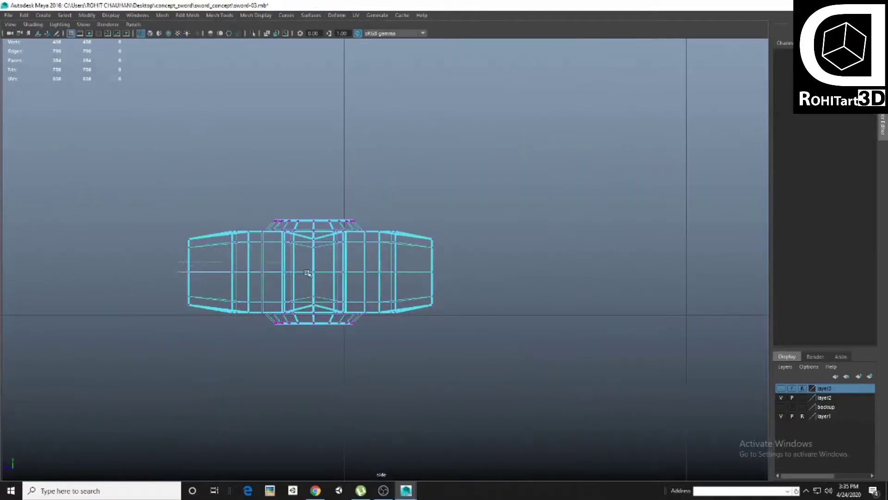
Merge the overlapping centre-seam vertices at a 0.001 threshold and inspect the smoothed guard.
drag(455, 277, 455, 277)
key(space)
key(space)
alt+drag(353, 238, 327, 287)
scroll(327, 288, up, 5)
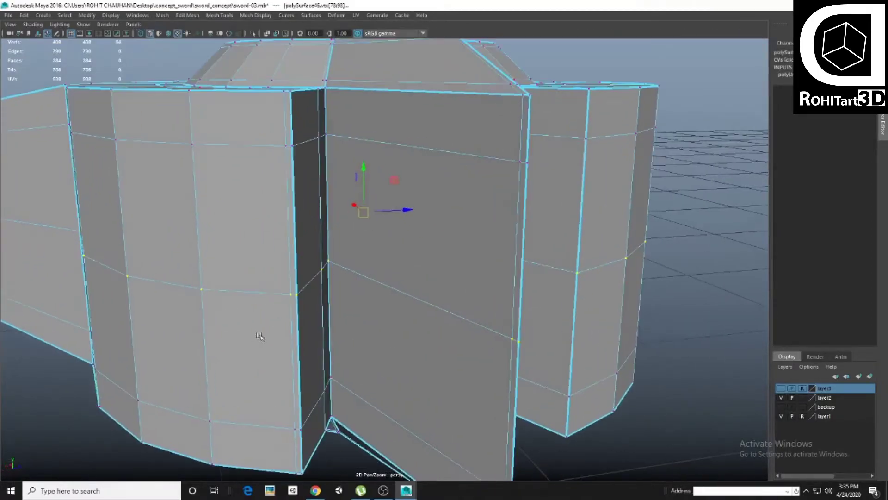
scroll(266, 316, up, 3)
scroll(338, 311, down, 3)
scroll(341, 297, down, 4)
shift+right_drag(334, 315, 325, 218)
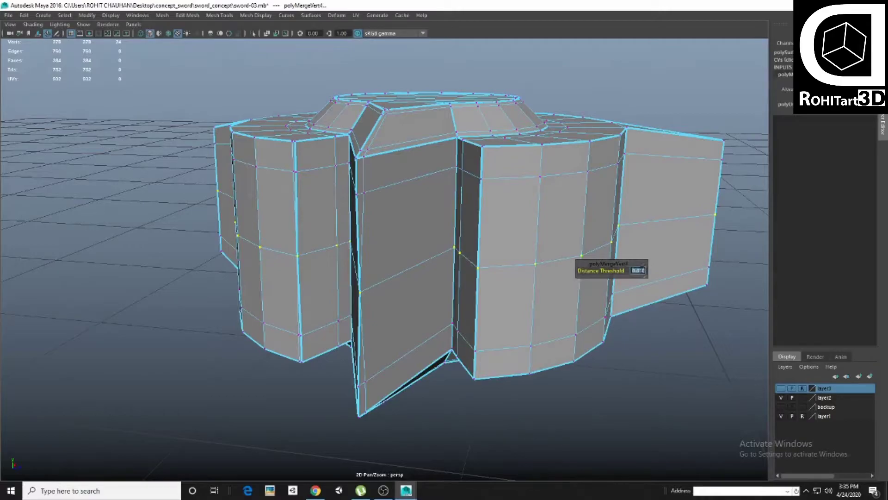
alt+drag(484, 253, 518, 172)
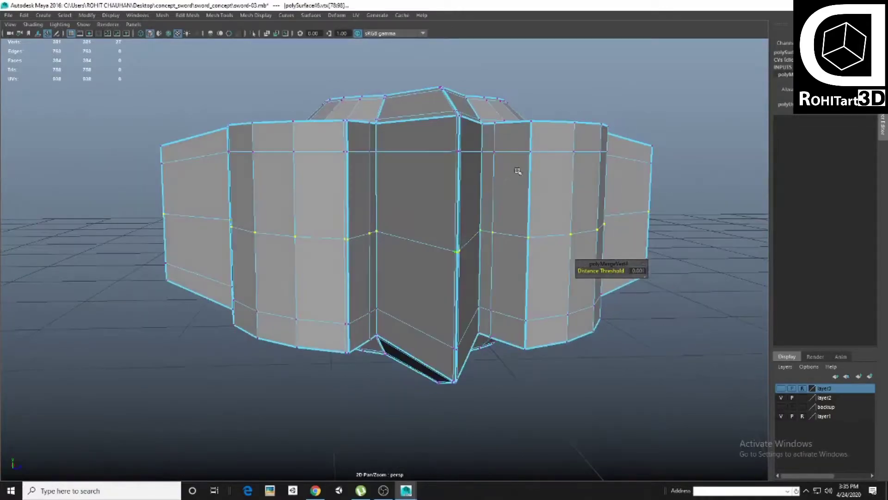
key(3)
mouse_move(440, 231)
alt+mouse_down()
mouse_move(565, 383)
mouse_move(496, 298)
mouse_move(532, 313)
mouse_move(492, 274)
mouse_move(479, 199)
mouse_move(487, 215)
mouse_move(541, 211)
mouse_move(478, 207)
mouse_move(384, 232)
mouse_move(468, 283)
mouse_move(421, 219)
alt+mouse_up()
scroll(564, 383, up, 2)
Crease the guard's vertical spike edge loop and confirm sharp corners in smooth preview.
key(1)
key(F10)
double_click(479, 199)
scroll(385, 232, down, 5)
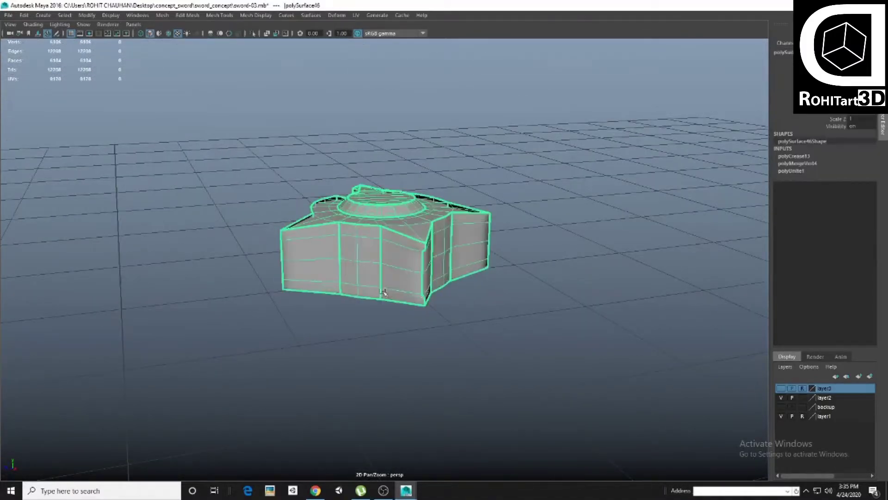
mouse_move(384, 293)
alt+mouse_down()
mouse_move(293, 268)
mouse_move(332, 279)
mouse_move(304, 273)
mouse_move(328, 249)
mouse_move(414, 263)
alt+mouse_up()
scroll(312, 274, up, 5)
key(1)
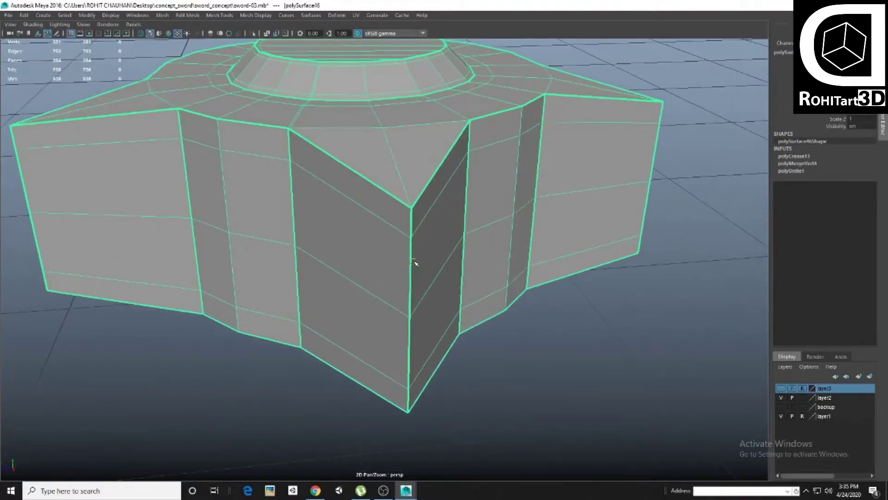
key(3)
scroll(495, 254, down, 5)
Delete the horizontal edge loop circling the star-shaped guard's outer walls.
alt+drag(495, 254, 54, 82)
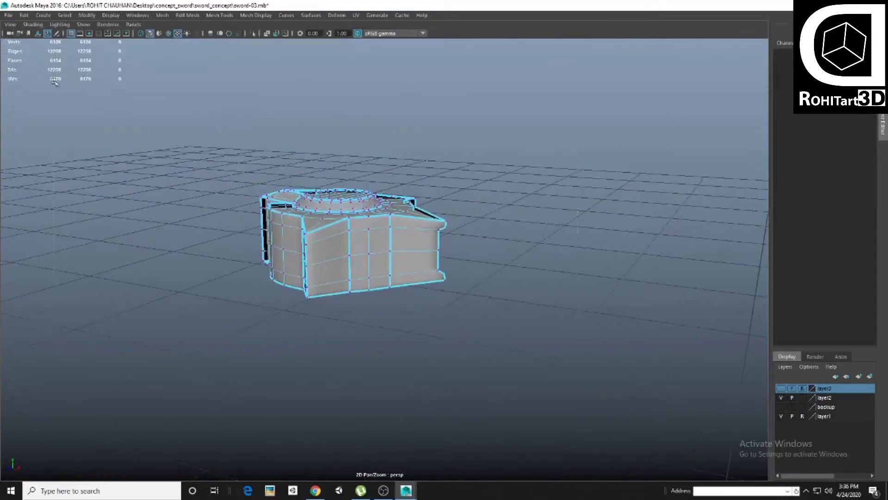
click(300, 281)
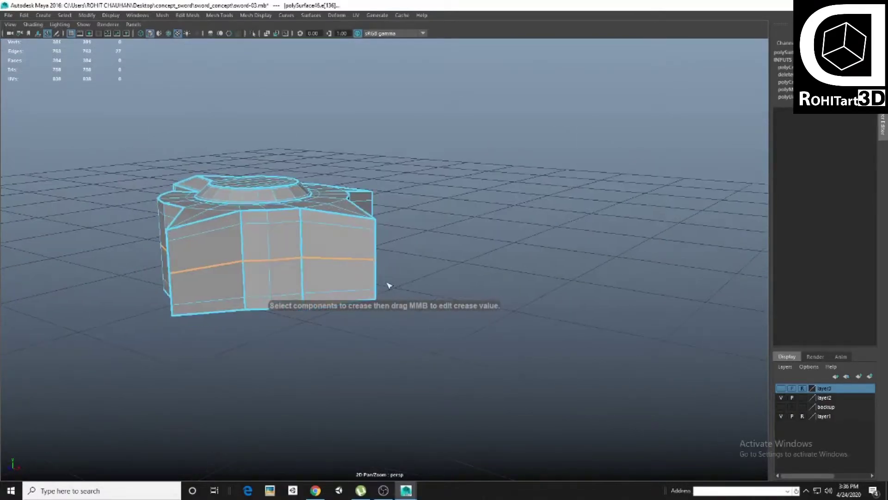
mouse_move(247, 245)
alt+mouse_down()
mouse_move(336, 244)
mouse_move(252, 307)
mouse_move(179, 257)
mouse_move(357, 290)
mouse_move(400, 244)
mouse_move(360, 309)
mouse_move(448, 283)
alt+mouse_up()
key(ctrl+Delete)
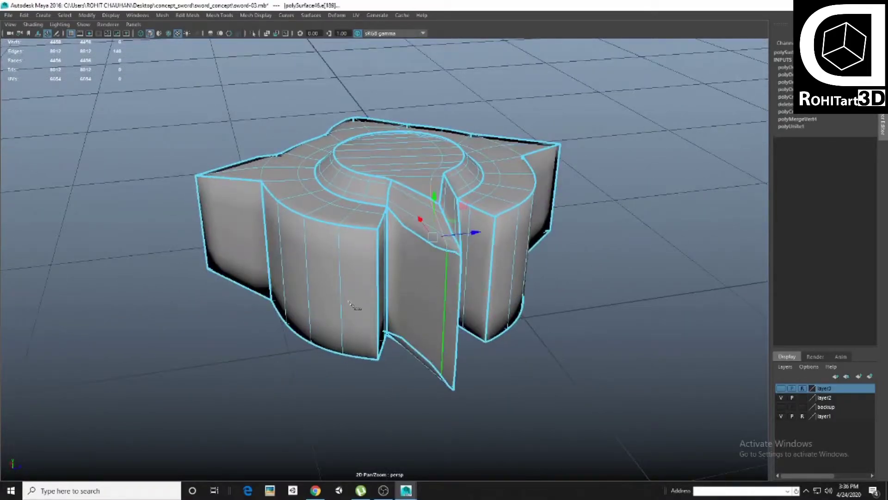
mouse_move(350, 303)
alt+mouse_down()
mouse_move(380, 285)
mouse_move(344, 252)
mouse_move(405, 241)
mouse_move(370, 228)
mouse_move(412, 254)
mouse_move(518, 207)
mouse_move(407, 225)
mouse_move(327, 222)
mouse_move(377, 225)
alt+mouse_up()
Delete the first extra guard edges and check the result in smooth preview.
alt+right_drag(377, 225, 440, 220)
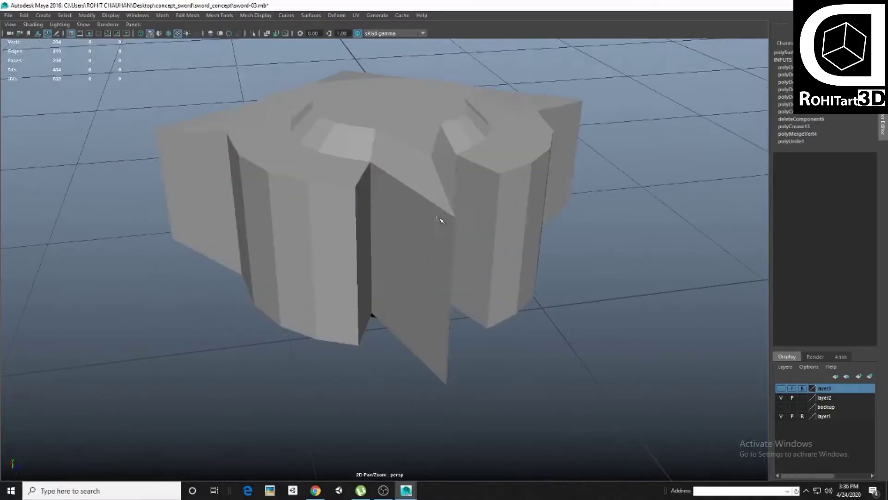
click(440, 220)
scroll(426, 172, up, 3)
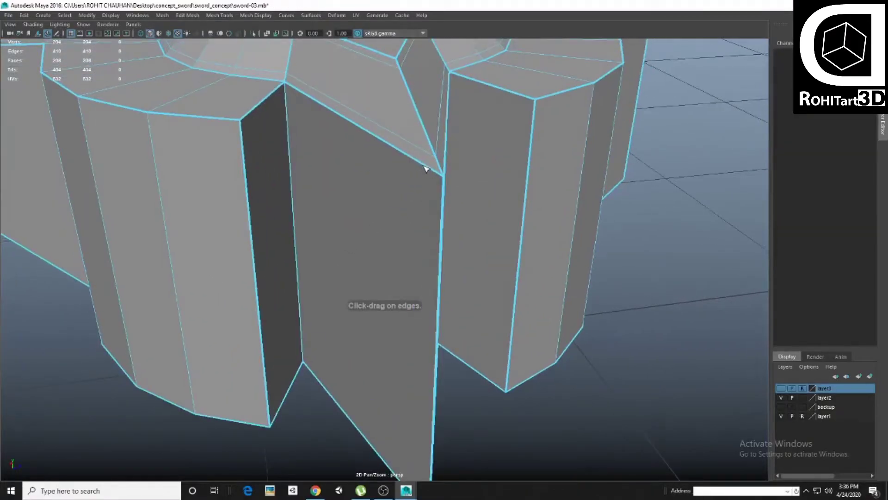
alt+drag(433, 183, 305, 234)
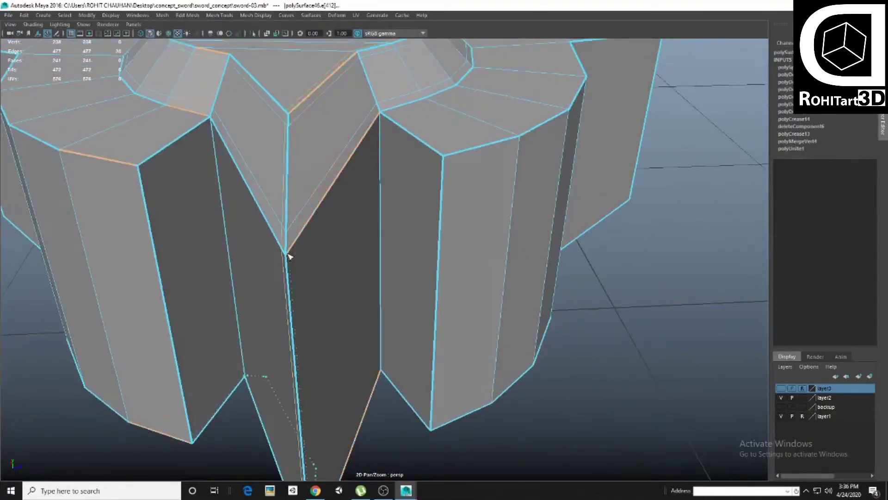
key(Delete)
key(3)
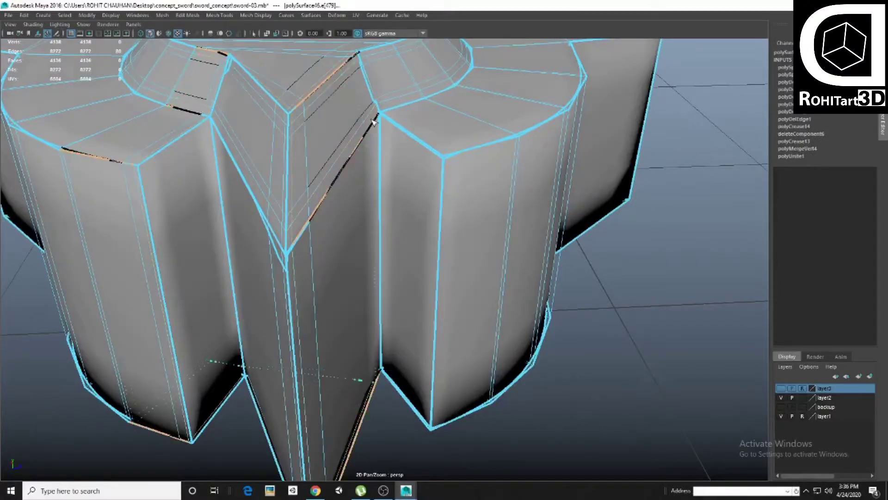
key(Delete)
Delete more guard edges, including the vertical edge loop along its lower side.
mouse_move(374, 121)
alt+mouse_down()
mouse_move(321, 182)
mouse_move(404, 85)
alt+mouse_up()
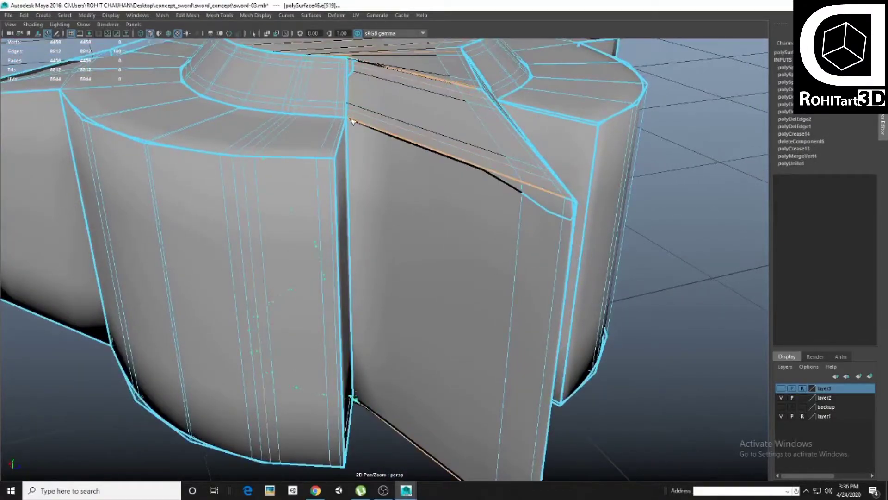
key(Delete)
mouse_move(352, 121)
alt+mouse_down()
mouse_move(338, 143)
mouse_move(342, 131)
alt+mouse_up()
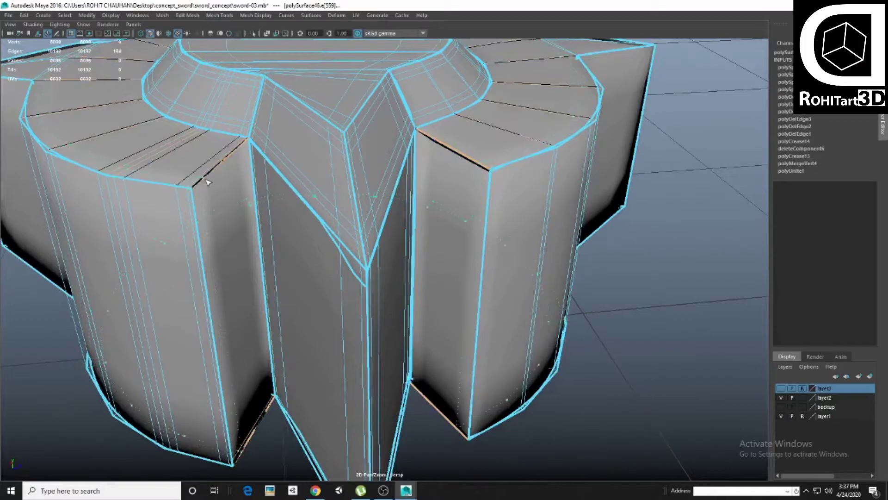
mouse_move(202, 185)
alt+mouse_down()
mouse_move(218, 183)
mouse_move(259, 277)
alt+mouse_up()
alt+right_drag(259, 278, 283, 313)
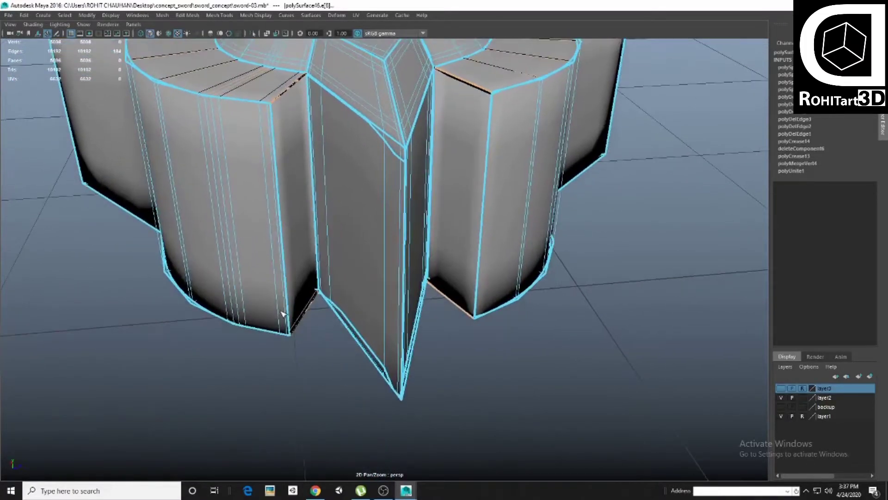
key(Delete)
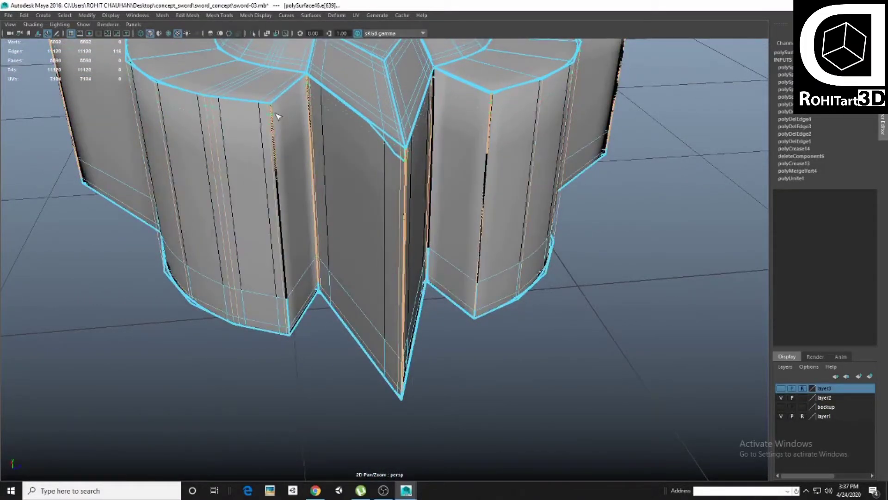
key(Delete)
Delete the remaining edges on the guard's top and review the whole guard.
alt+drag(277, 116, 283, 187)
key(Delete)
alt+drag(296, 219, 416, 217)
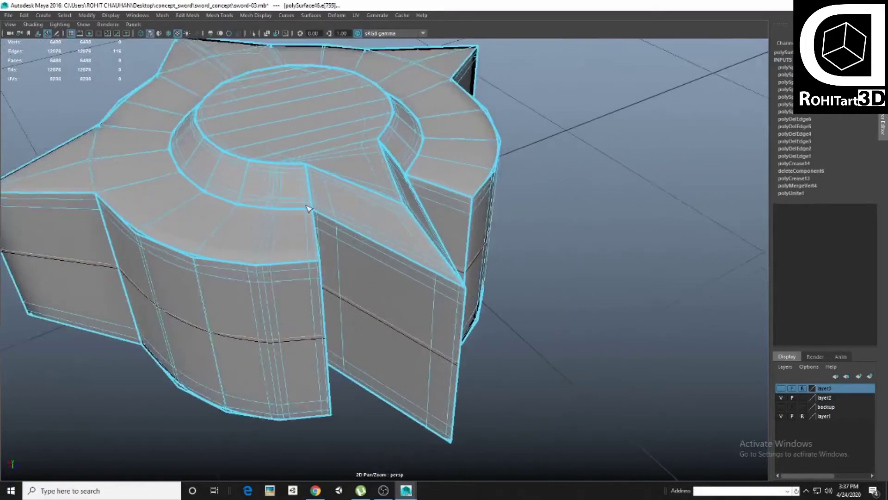
scroll(439, 224, up, 5)
alt+right_drag(443, 230, 297, 208)
mouse_move(298, 208)
alt+mouse_down()
mouse_move(318, 244)
mouse_move(342, 259)
mouse_move(308, 234)
mouse_move(359, 293)
mouse_move(416, 242)
mouse_move(413, 172)
mouse_move(370, 259)
mouse_move(372, 275)
alt+mouse_up()
click(357, 266)
Add the leftover star-shaped mesh to layer3.
click(370, 259)
key(ctrl+1)
right_click(828, 388)
click(833, 401)
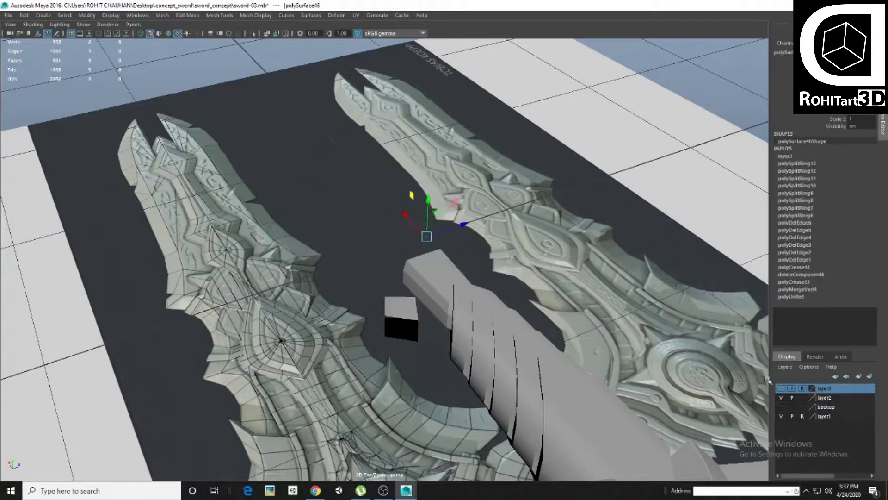
scroll(382, 238, down, 5)
scroll(381, 238, up, 3)
Add the small dark cube to layer3 so it is hidden.
click(354, 243)
alt+drag(354, 244, 430, 240)
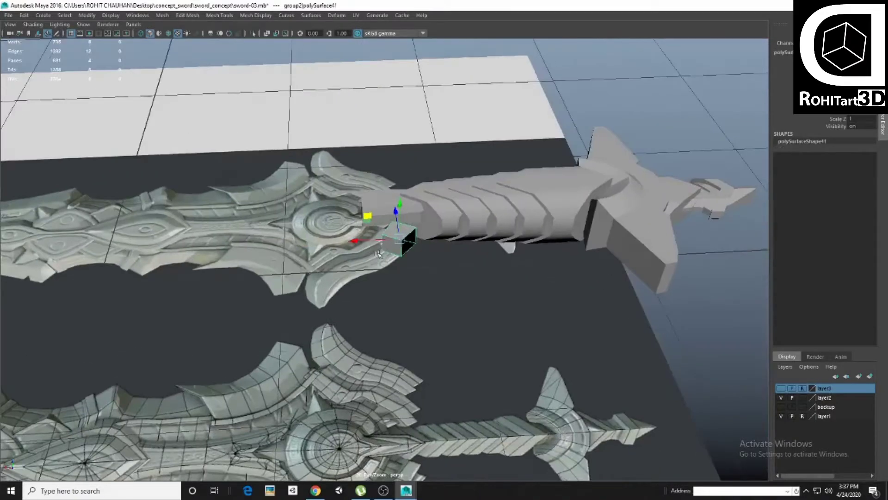
mouse_move(499, 233)
alt+mouse_down()
mouse_move(393, 241)
mouse_move(461, 256)
mouse_move(435, 239)
alt+mouse_up()
click(460, 256)
right_click(840, 398)
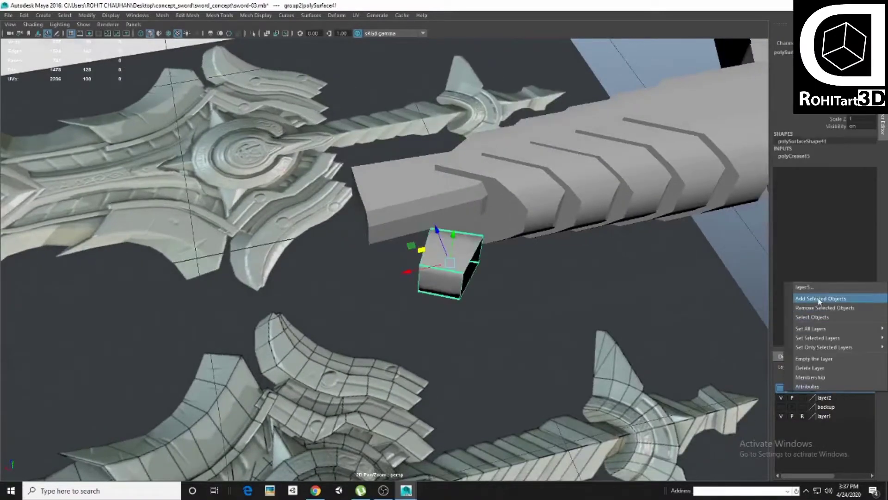
click(813, 454)
mouse_move(482, 292)
alt+mouse_down()
mouse_move(361, 204)
mouse_move(370, 252)
alt+mouse_up()
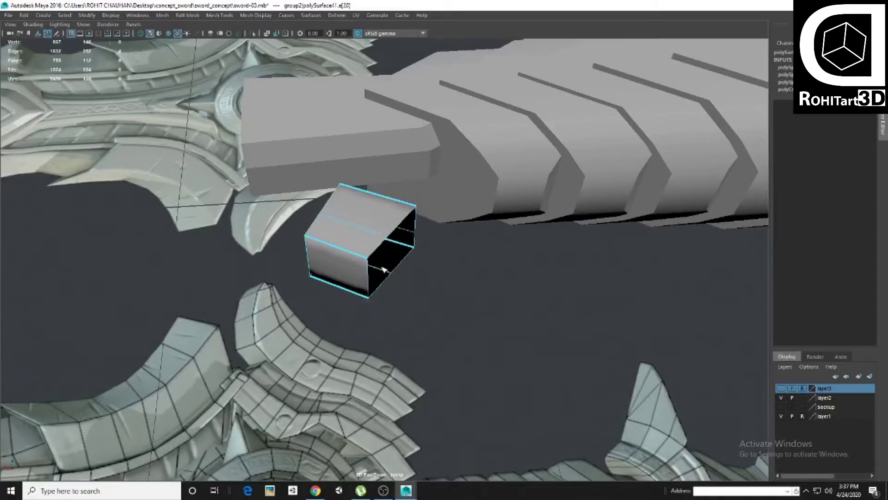
alt+drag(371, 281, 356, 259)
click(361, 241)
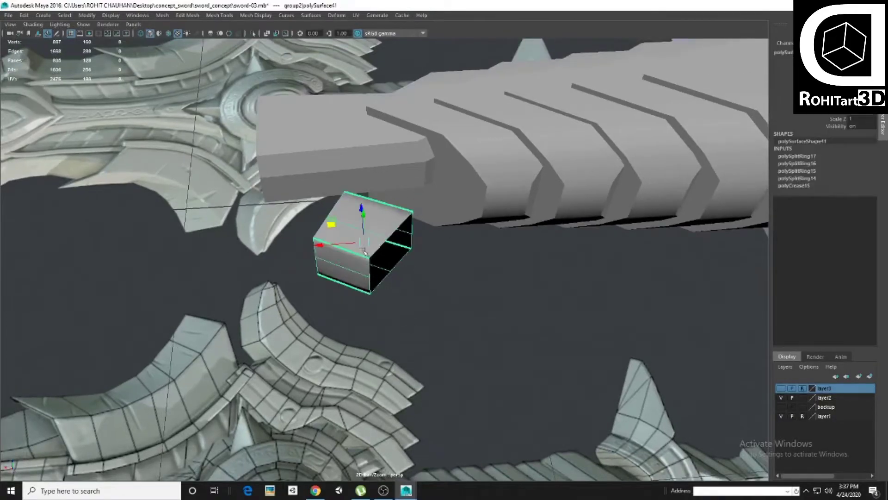
right_click(833, 390)
click(815, 404)
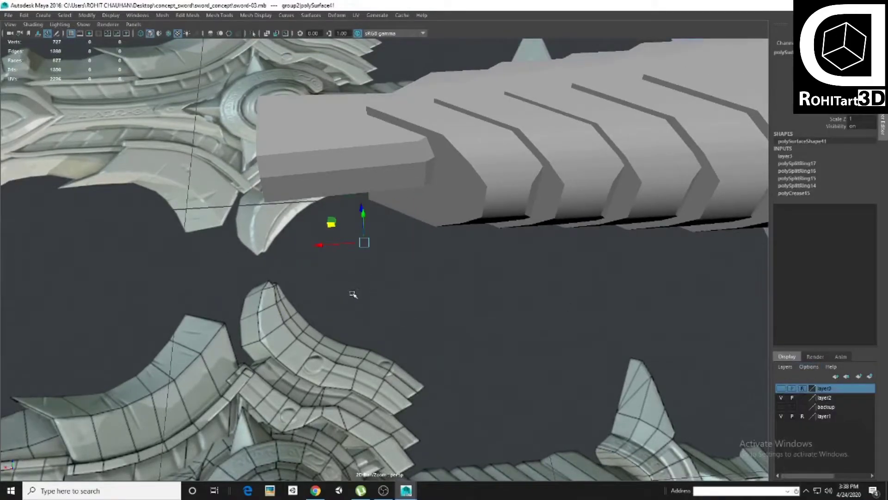
scroll(365, 276, down, 5)
Isolate the guard piece with Alt+H and select an edge loop around it.
alt+drag(357, 272, 346, 240)
click(347, 250)
key(alt+h)
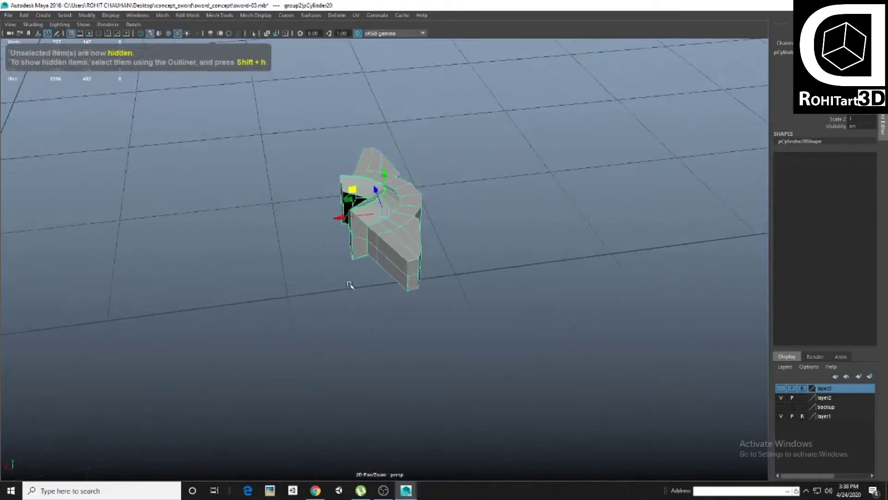
click(335, 235)
scroll(343, 224, up, 2)
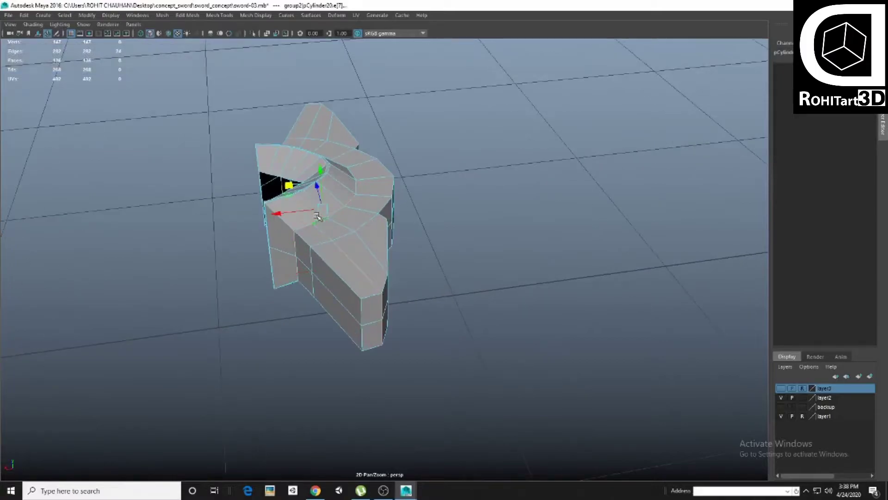
mouse_move(413, 246)
alt+mouse_down()
mouse_move(373, 254)
mouse_move(407, 259)
mouse_move(369, 209)
alt+mouse_up()
scroll(404, 253, up, 3)
scroll(412, 259, up, 3)
double_click(407, 265)
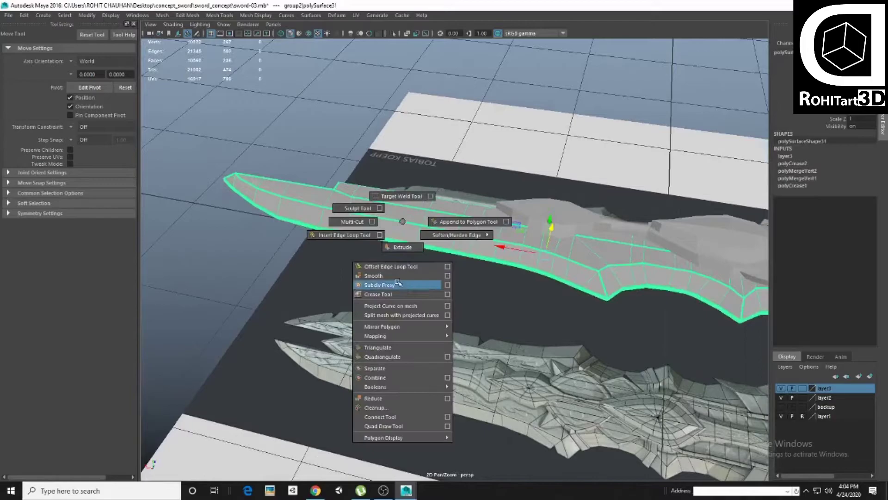
Smooth the long blade faces, then smooth the grey central blade piece polySurface25.
click(398, 276)
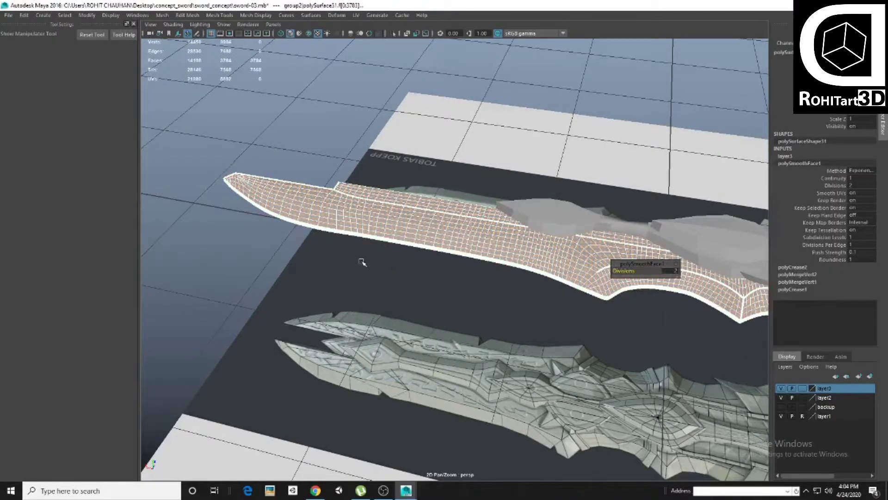
mouse_move(363, 262)
alt+mouse_down()
mouse_move(430, 259)
mouse_move(625, 291)
alt+mouse_up()
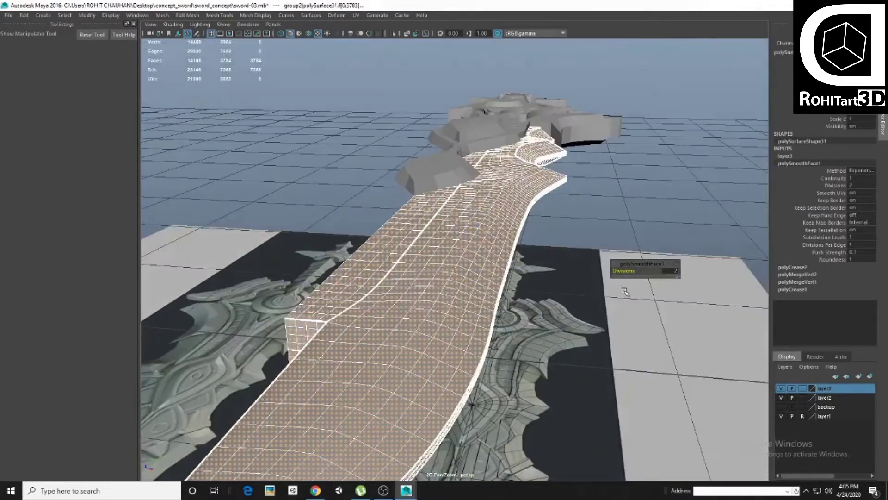
mouse_move(417, 296)
alt+mouse_down()
mouse_move(472, 319)
mouse_move(340, 294)
mouse_move(525, 298)
mouse_move(402, 237)
mouse_move(505, 296)
alt+mouse_up()
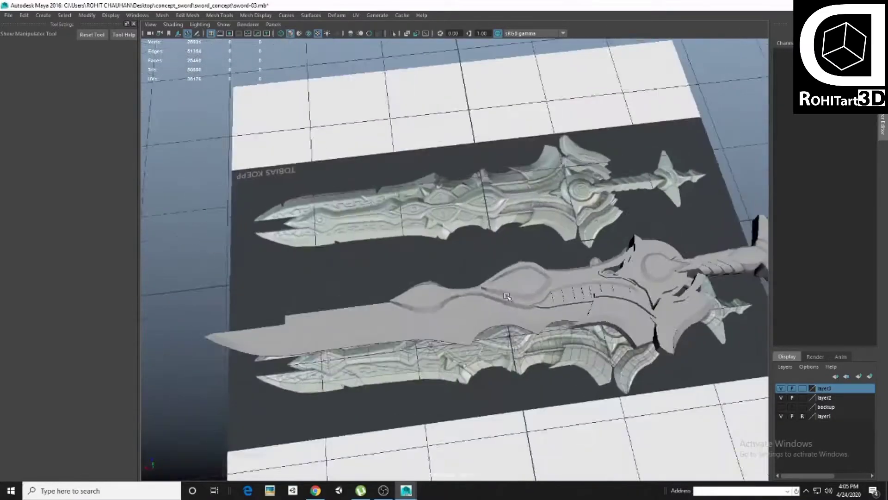
click(506, 296)
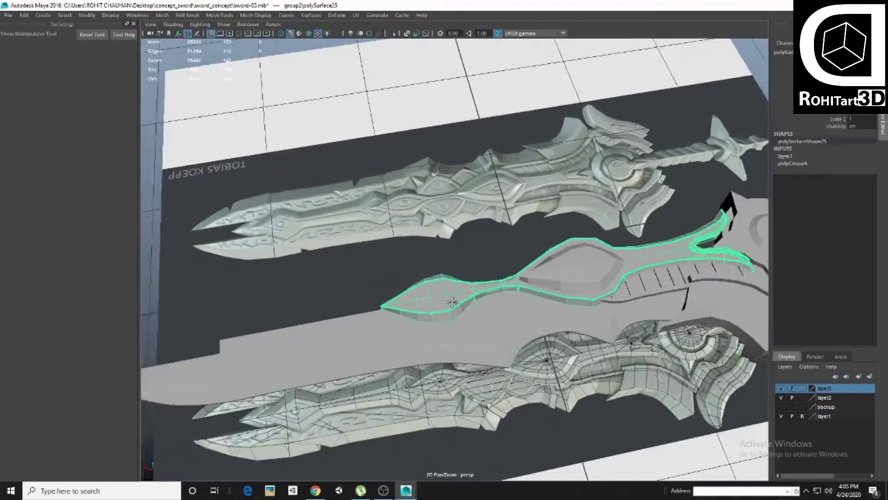
scroll(454, 238, up, 4)
scroll(447, 224, up, 3)
click(437, 278)
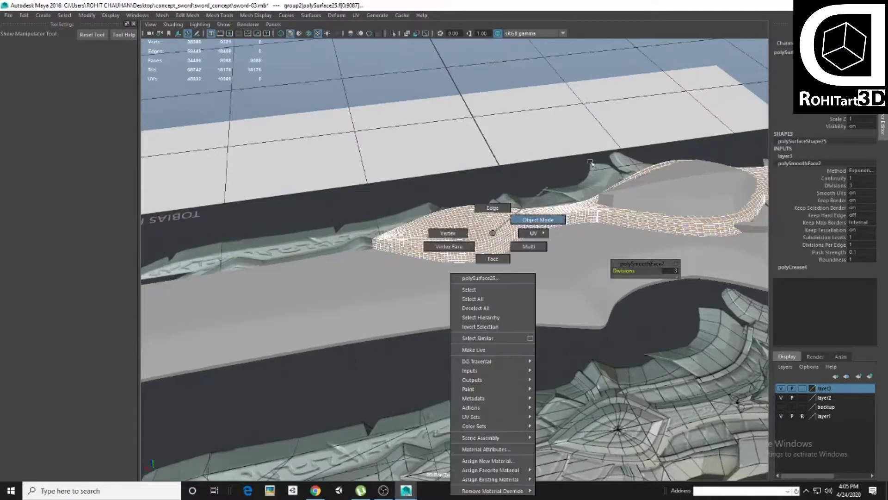
Select the leaf-shaped blade inset and bring up its polygon smoothing menu.
right_drag(506, 245, 504, 293)
mouse_move(503, 293)
alt+mouse_down()
mouse_move(480, 231)
mouse_move(455, 218)
alt+mouse_up()
click(456, 218)
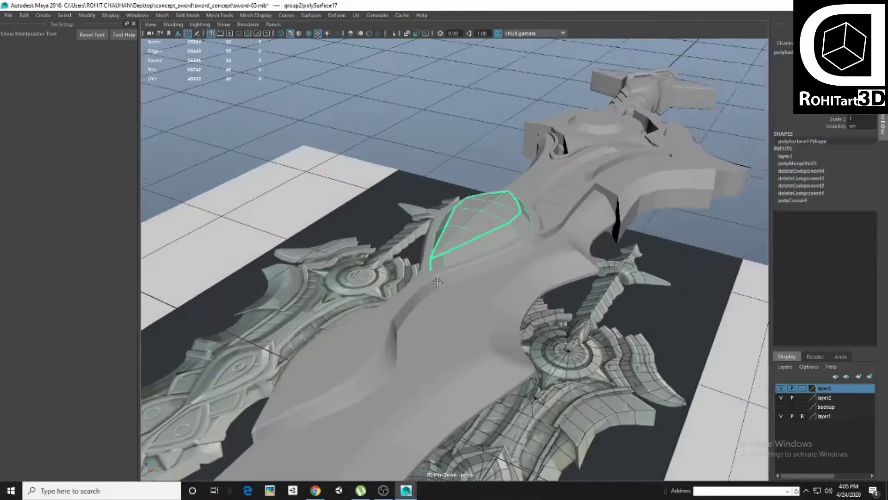
scroll(419, 272, up, 3)
shift+right_click(418, 272)
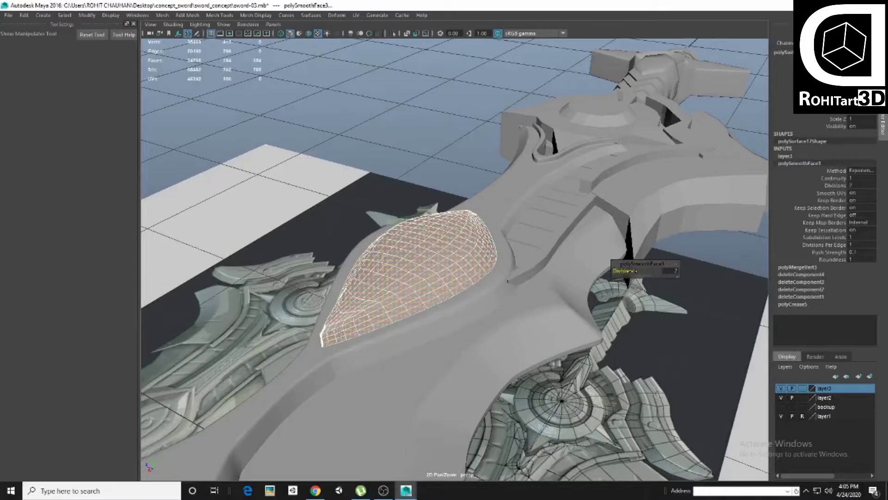
alt+drag(638, 272, 602, 212)
click(417, 407)
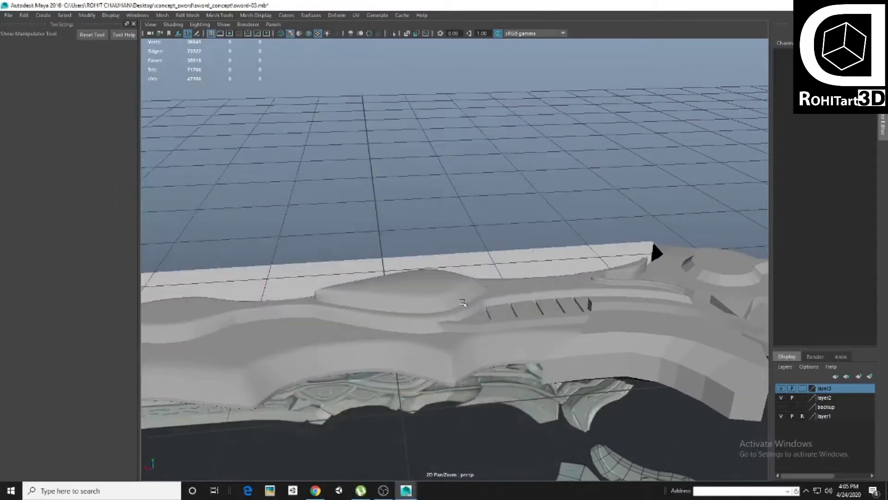
Smooth the thin strip running along the blade.
mouse_move(538, 245)
alt+mouse_down()
mouse_move(486, 274)
mouse_move(462, 259)
alt+mouse_up()
click(356, 272)
scroll(421, 293, up, 3)
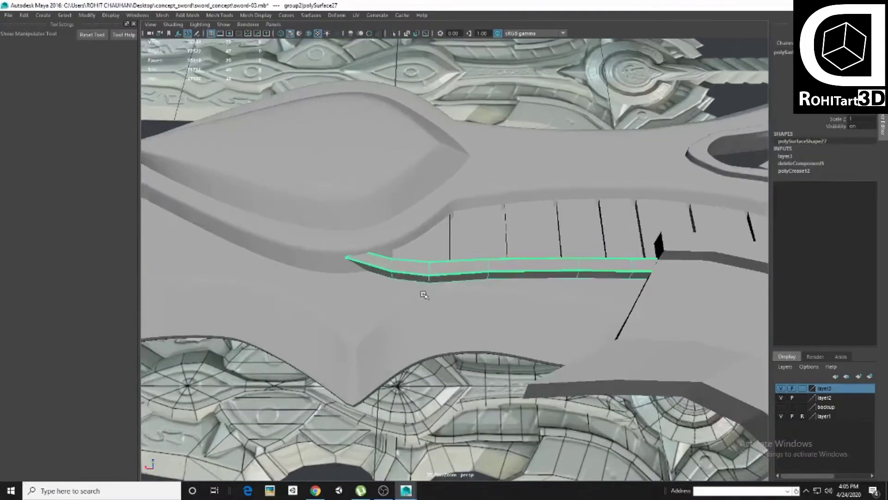
alt+middle_drag(420, 294, 483, 214)
scroll(483, 215, up, 2)
click(445, 241)
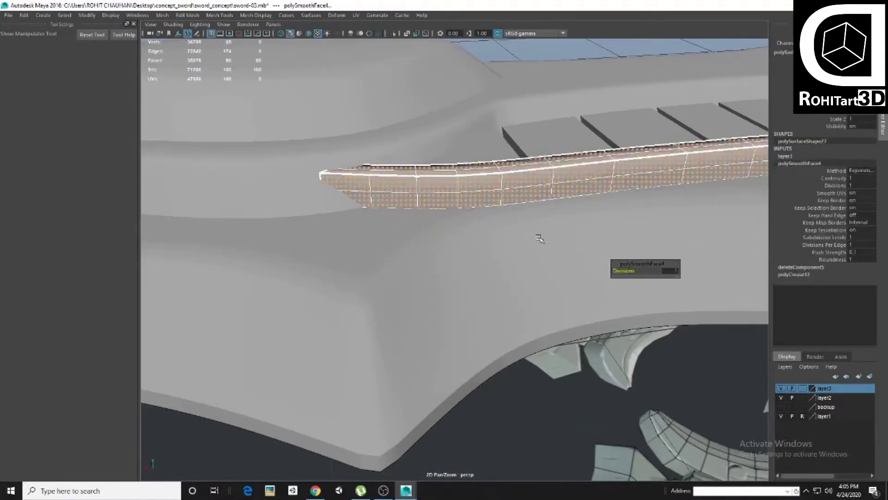
scroll(584, 253, down, 3)
Undo the strip smoothing and reapply Smooth to the ribbed strip.
alt+drag(584, 252, 463, 264)
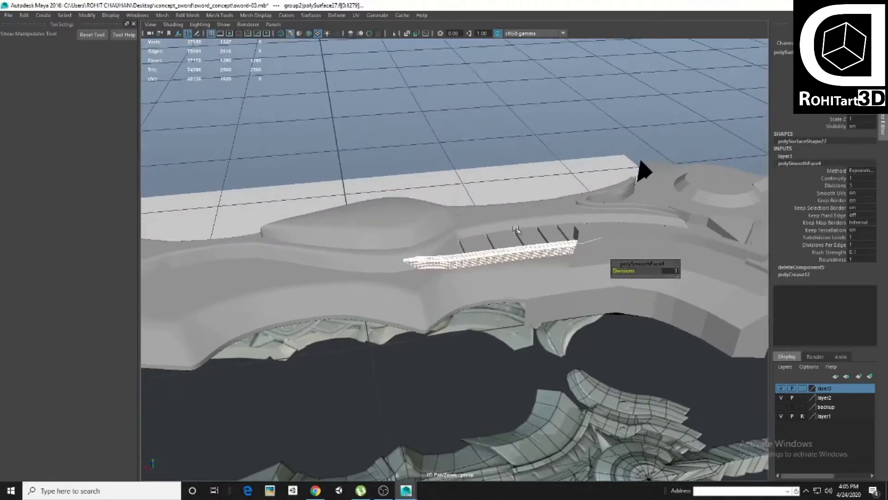
key(ctrl+z)
mouse_move(463, 263)
shift+right_down()
mouse_move(456, 325)
mouse_move(443, 319)
shift+right_up()
scroll(511, 266, up, 3)
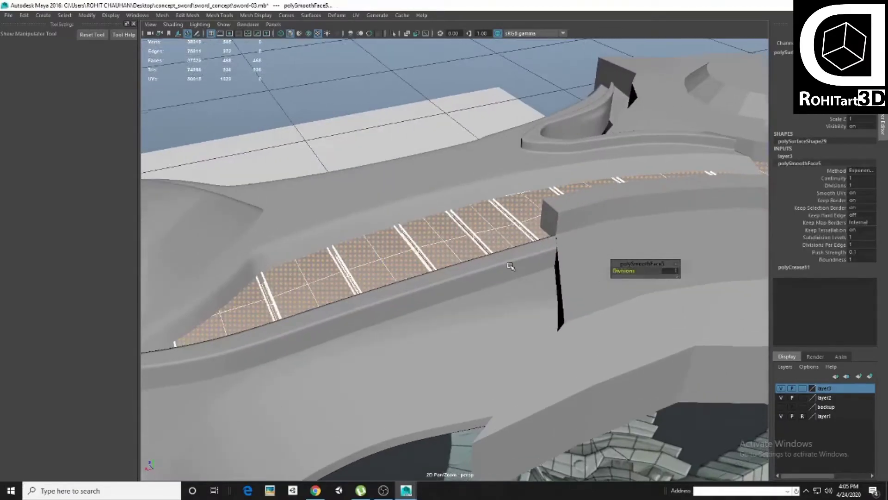
alt+drag(463, 241, 443, 243)
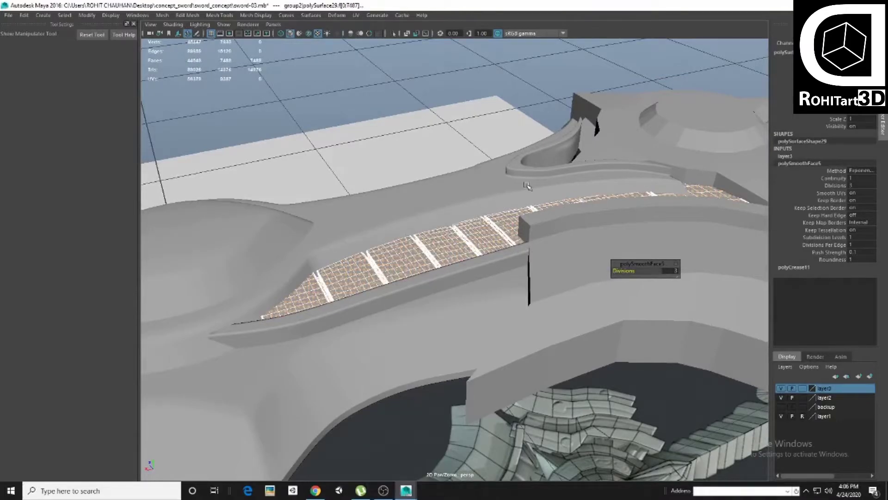
mouse_move(526, 185)
alt+mouse_down()
mouse_move(444, 239)
mouse_move(434, 269)
mouse_move(509, 278)
alt+mouse_up()
Smooth the curved guard piece at 4 divisions, then undo it as too dense.
click(574, 280)
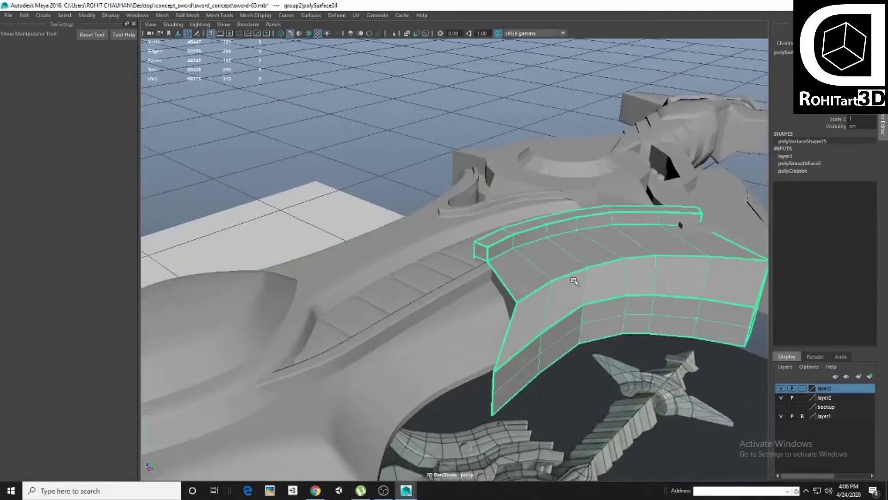
alt+drag(574, 281, 456, 273)
shift+right_drag(456, 273, 491, 273)
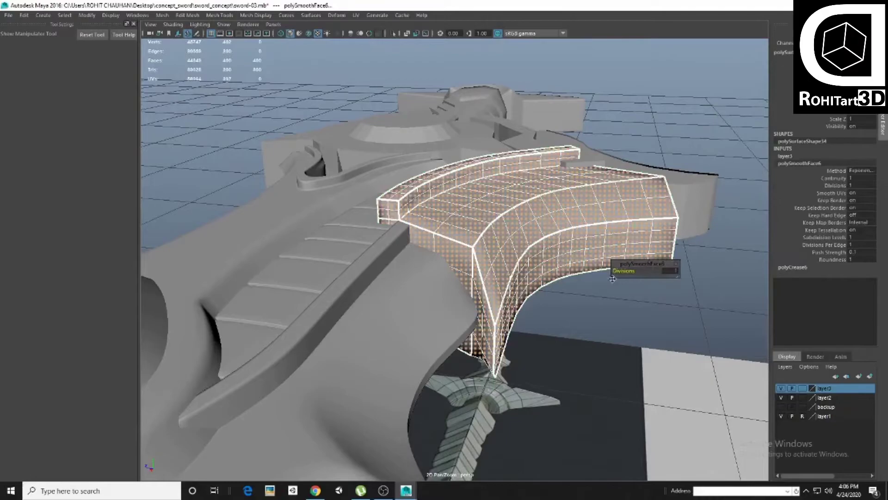
middle_drag(532, 239, 558, 239)
mouse_move(532, 238)
alt+mouse_down()
mouse_move(558, 238)
mouse_move(564, 280)
mouse_move(433, 248)
alt+mouse_up()
key(ctrl+z)
Reapply Smooth to the curved guard piece with 3 divisions.
click(462, 259)
shift+right_drag(432, 248, 479, 270)
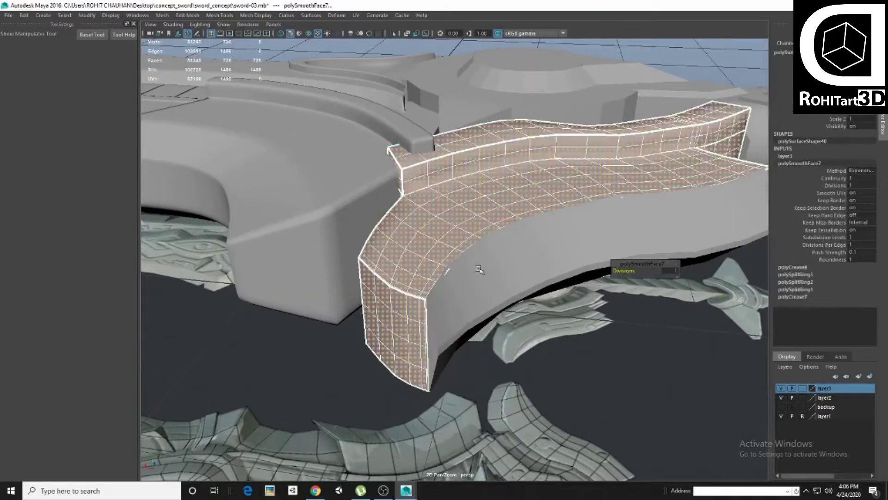
alt+drag(479, 270, 589, 271)
middle_drag(589, 271, 622, 274)
mouse_move(622, 273)
alt+mouse_down()
mouse_move(424, 233)
mouse_move(427, 255)
mouse_move(435, 226)
mouse_move(504, 222)
mouse_move(483, 219)
alt+mouse_up()
Add an edge loop to the low-poly side piece and smooth it at 2 divisions.
click(427, 255)
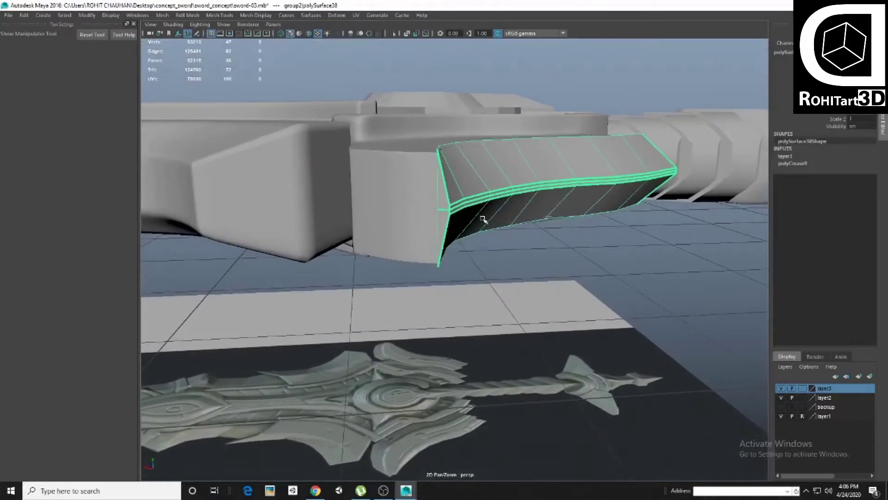
click(455, 141)
alt+drag(455, 142, 499, 161)
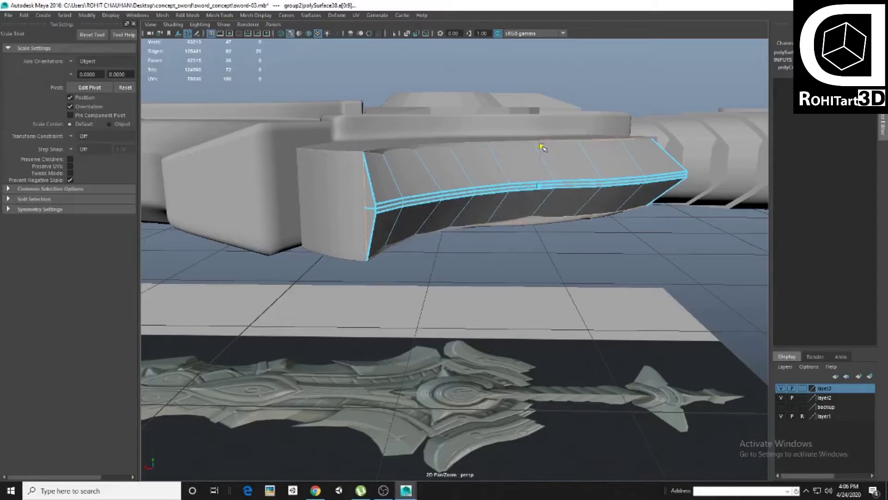
alt+drag(541, 147, 477, 241)
shift+right_drag(476, 240, 477, 268)
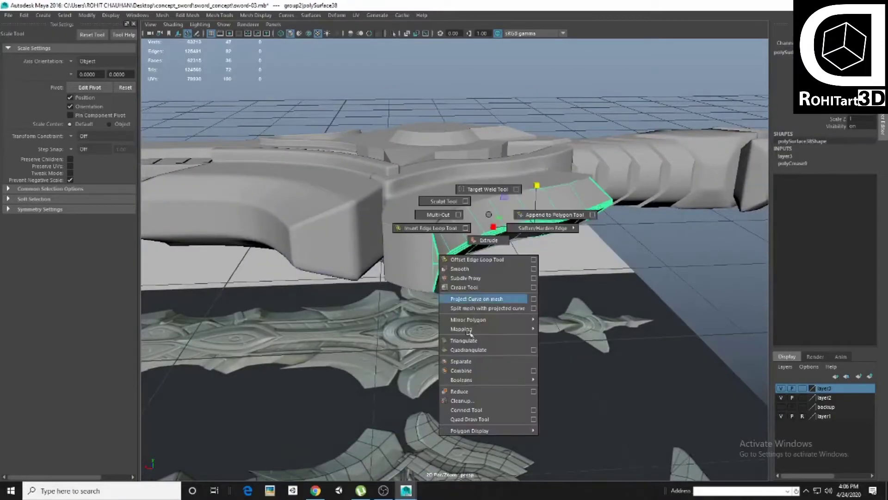
alt+drag(476, 268, 463, 278)
drag(666, 271, 675, 271)
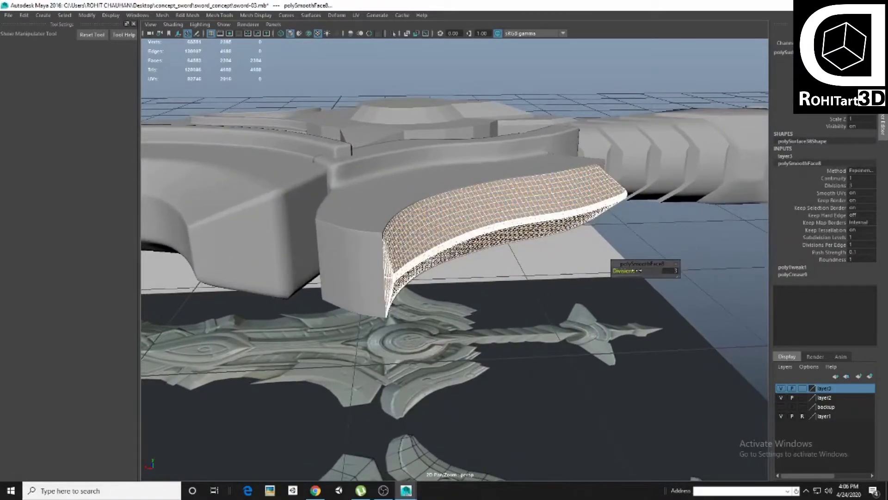
right_drag(446, 229, 417, 259)
Reselect the guard pieces, undo the last change, and frame the guard strip.
click(694, 199)
mouse_move(694, 199)
alt+mouse_down()
mouse_move(517, 246)
mouse_move(476, 248)
mouse_move(435, 234)
alt+mouse_up()
click(438, 232)
key(ctrl+z)
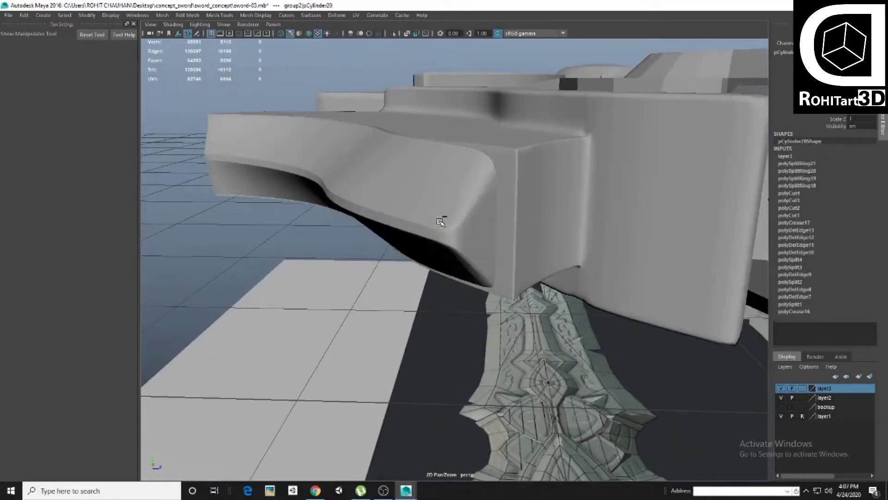
click(440, 222)
scroll(438, 221, up, 2)
shift+right_drag(439, 220, 442, 219)
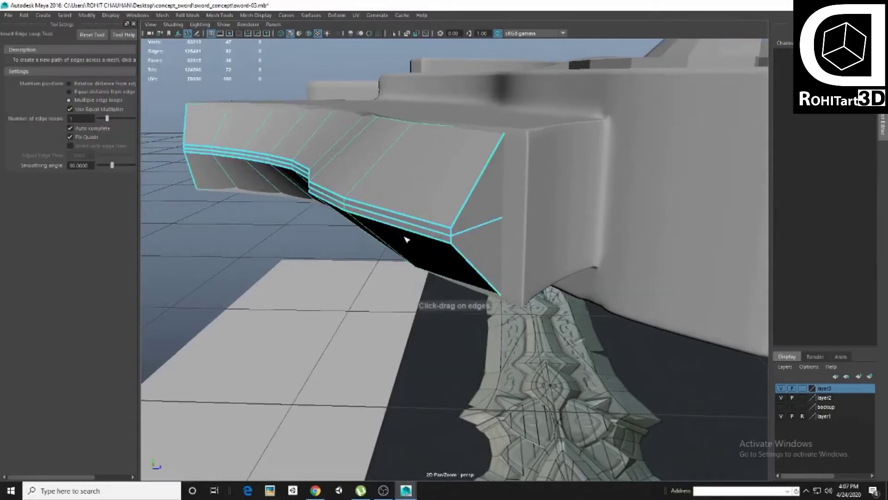
scroll(441, 219, up, 2)
Insert support edge loops along the guard strip and smooth its faces.
click(457, 224)
alt+drag(457, 225, 463, 213)
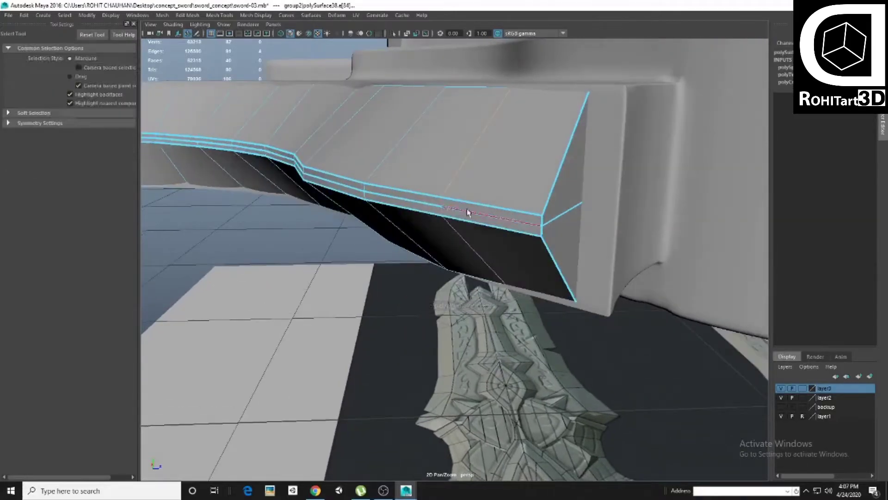
key(w)
shift+right_drag(502, 183, 546, 116)
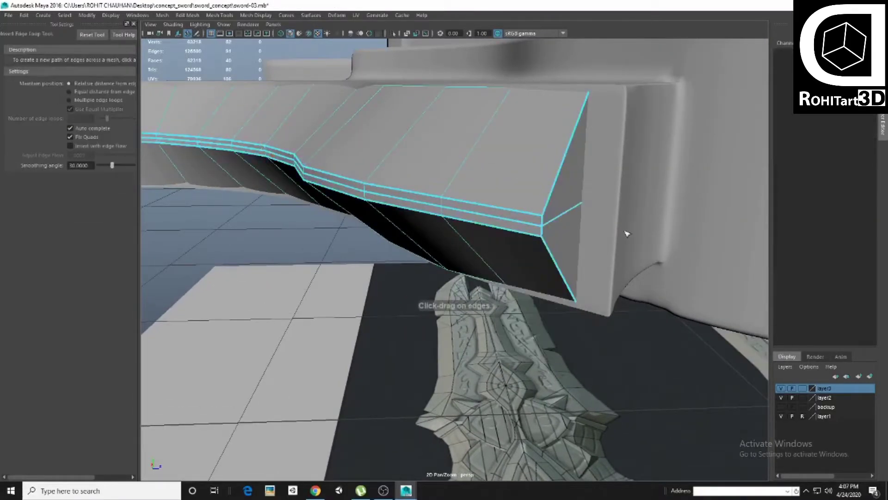
mouse_move(517, 251)
mouse_down()
mouse_move(425, 259)
mouse_move(388, 277)
mouse_up()
key(w)
shift+right_drag(389, 277, 406, 311)
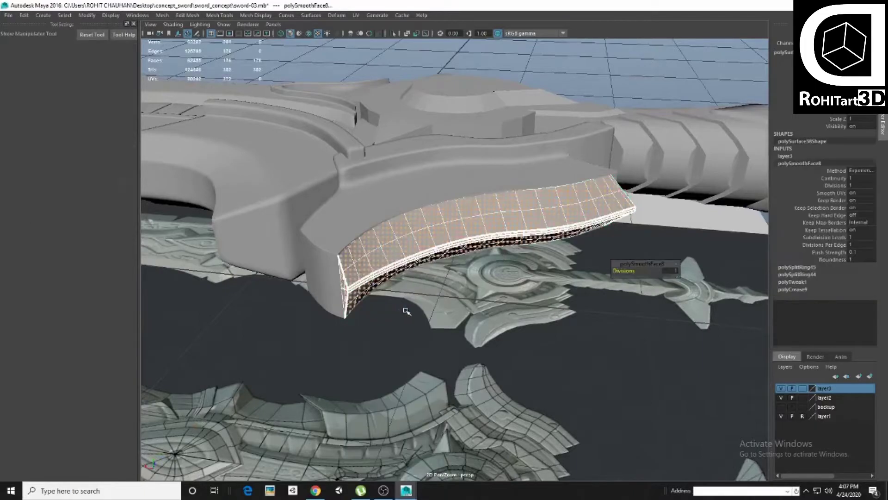
key(F8)
Put the smoothed strip and blade pieces into a new hidden layer4.
mouse_move(638, 271)
alt+mouse_down()
mouse_move(410, 263)
mouse_move(313, 303)
mouse_move(364, 276)
mouse_move(416, 268)
alt+mouse_up()
shift+click(313, 303)
shift+click(416, 268)
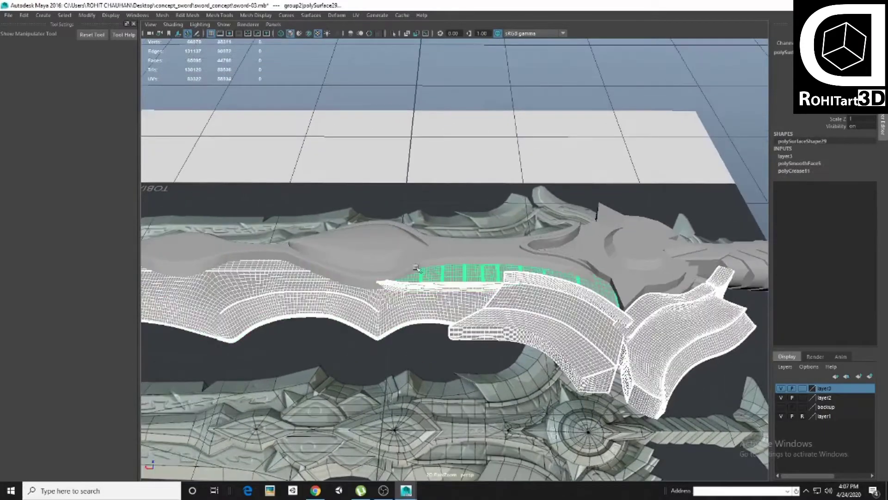
shift+click(372, 249)
mouse_move(372, 249)
alt+mouse_down()
mouse_move(416, 259)
mouse_move(393, 278)
alt+mouse_up()
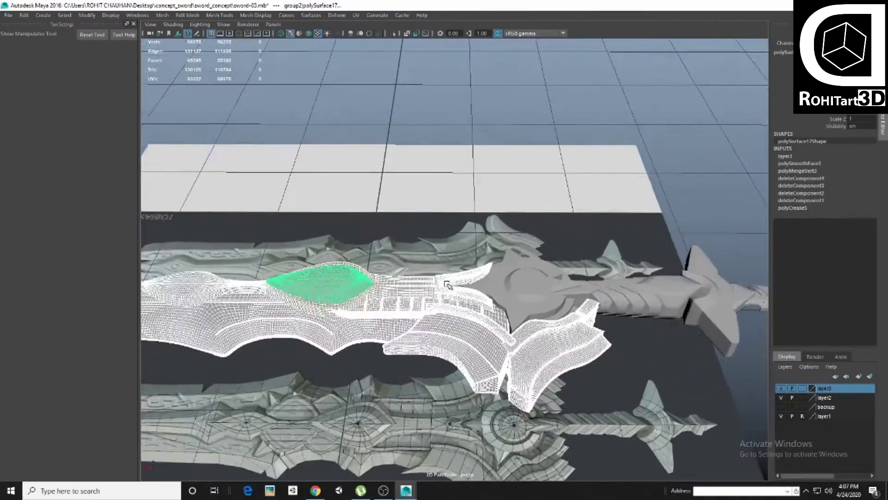
click(781, 389)
Smooth the round guard ring and move it into hidden layer4.
alt+drag(463, 277, 509, 259)
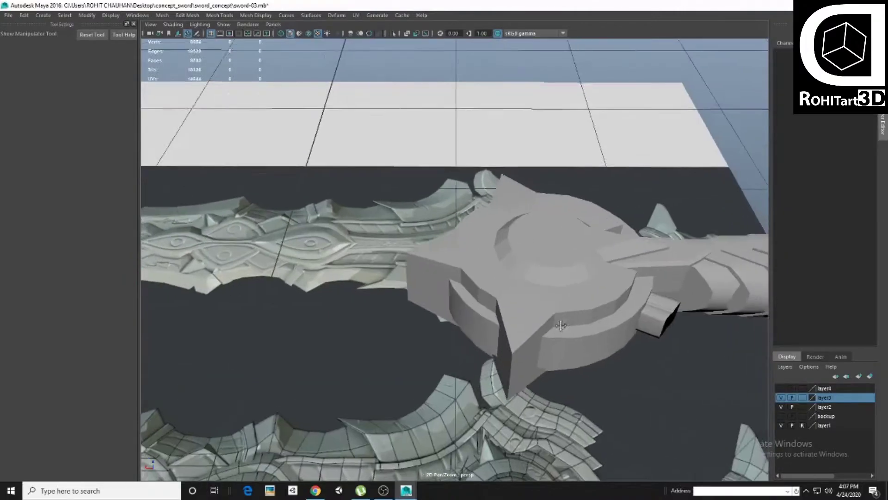
click(504, 275)
shift+right_click(503, 274)
click(499, 331)
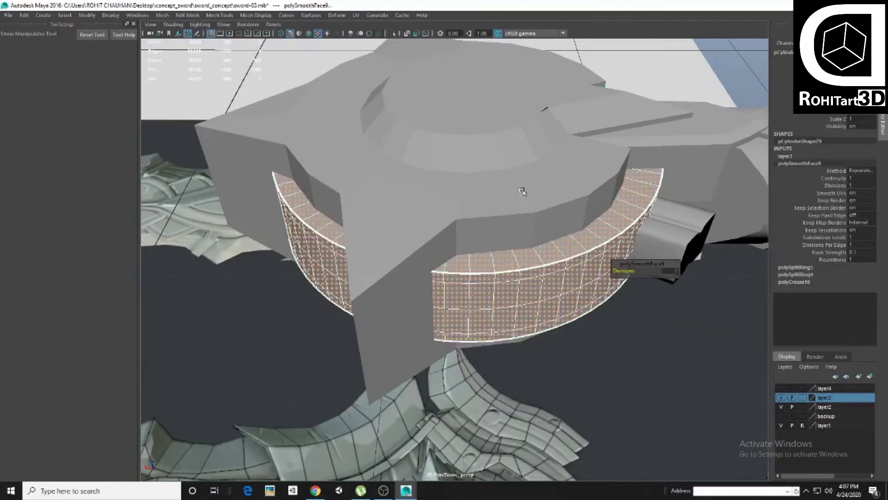
mouse_move(624, 271)
alt+mouse_down()
mouse_move(553, 286)
mouse_move(509, 278)
alt+mouse_up()
click(578, 278)
key(ctrl+z)
click(799, 164)
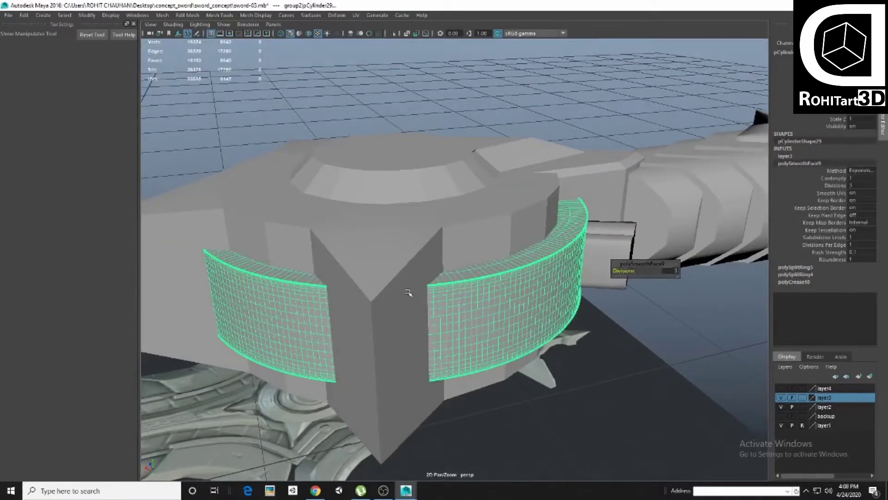
right_click(825, 388)
click(833, 406)
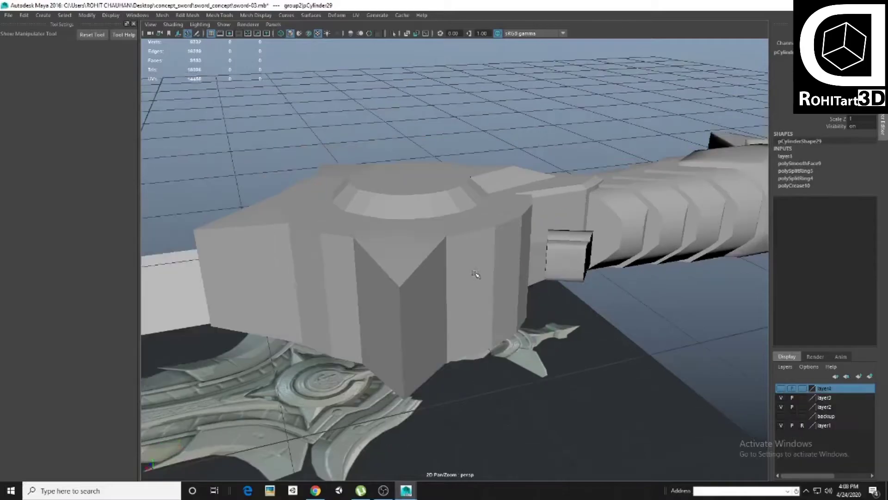
Smooth the central guard block polySurface46 with fewer divisions, then hide unselected objects.
click(474, 271)
shift+right_drag(472, 268, 463, 319)
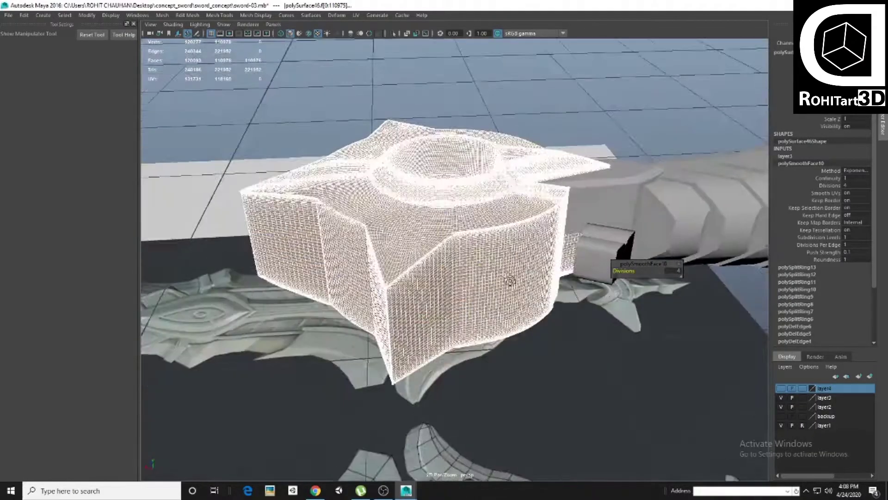
drag(624, 271, 420, 279)
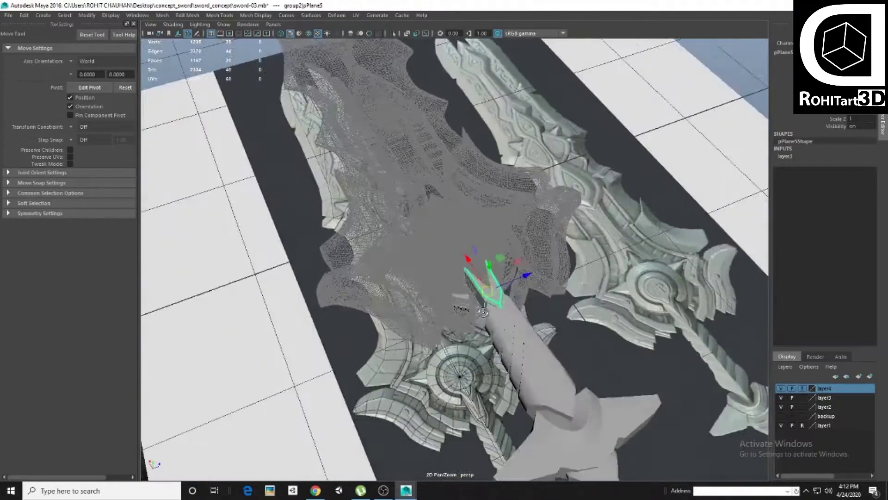
mouse_move(483, 312)
alt+mouse_down()
mouse_move(520, 303)
mouse_move(535, 323)
mouse_move(567, 299)
alt+mouse_up()
key(alt+h)
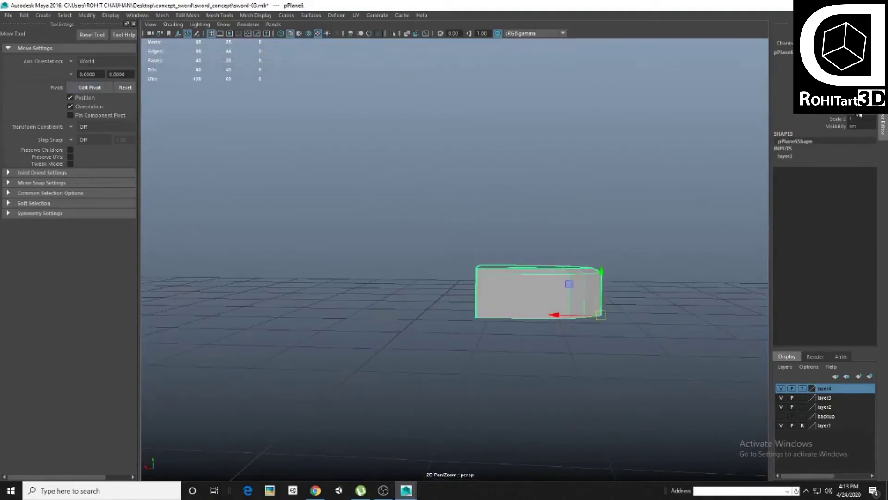
Combine the two block halves into one mesh and merge the overlapping seam vertices.
shift+click(531, 288)
alt+drag(545, 278, 509, 287)
shift+right_drag(540, 274, 524, 422)
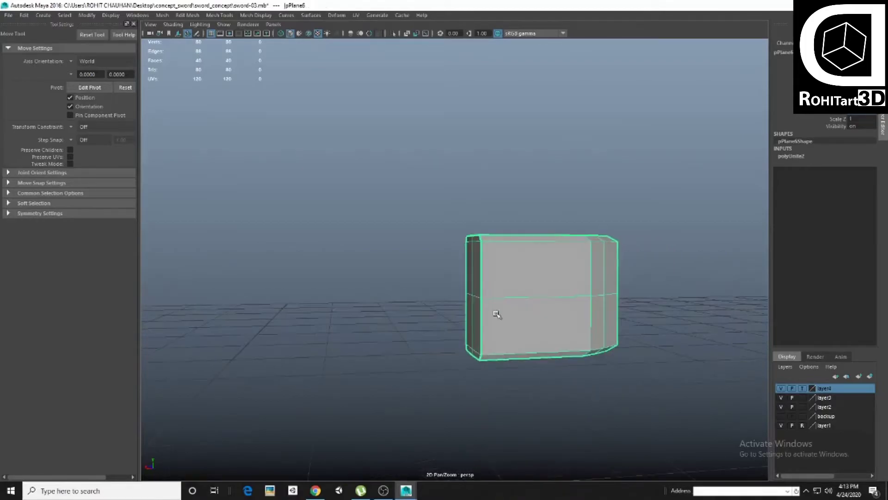
shift+right_drag(626, 301, 648, 240)
alt+drag(648, 240, 576, 278)
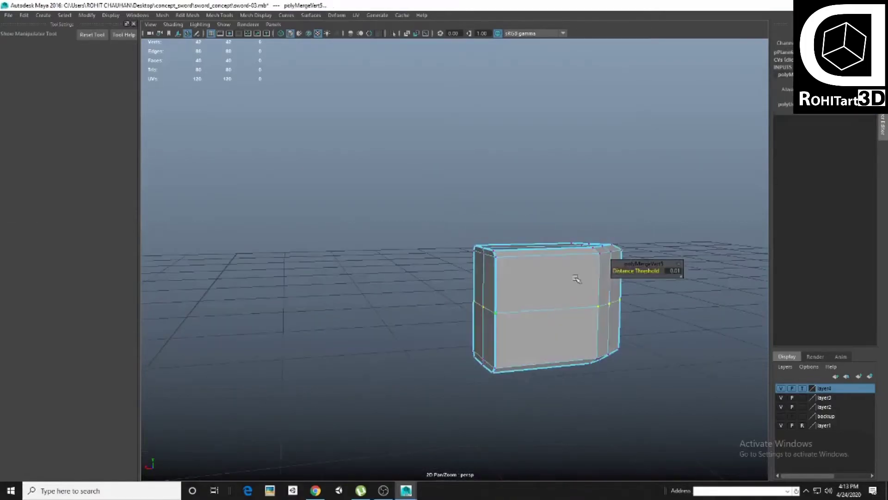
mouse_move(559, 310)
alt+mouse_down()
mouse_move(548, 317)
mouse_move(495, 306)
mouse_move(479, 317)
mouse_move(417, 321)
mouse_move(375, 305)
alt+mouse_up()
Inspect the welded block with smooth preview off and back on, returning to the move tool.
key(1)
key(1)
mouse_move(410, 281)
alt+mouse_down()
mouse_move(506, 281)
mouse_move(519, 299)
alt+mouse_up()
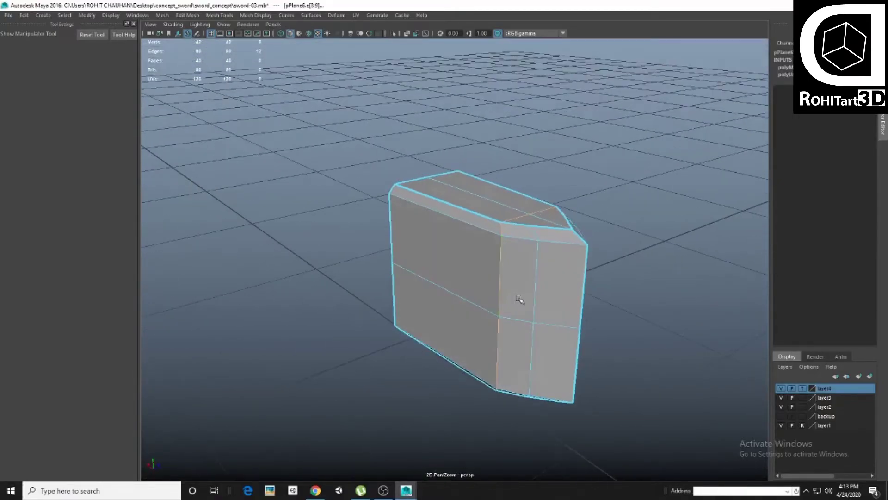
mouse_move(678, 264)
alt+mouse_down()
mouse_move(507, 273)
mouse_move(475, 252)
alt+mouse_up()
key(3)
key(w)
Insert a support edge loop near the block's edge.
shift+right_drag(475, 251, 560, 231)
alt+drag(560, 231, 503, 239)
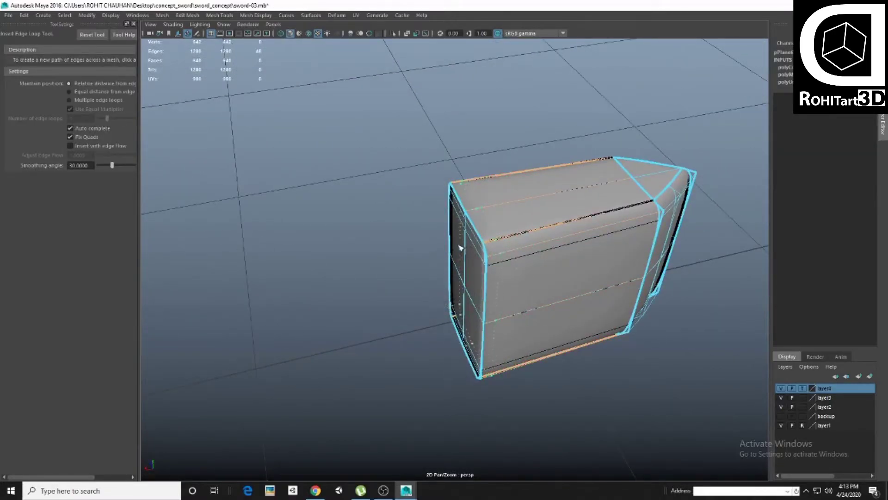
alt+drag(497, 254, 517, 254)
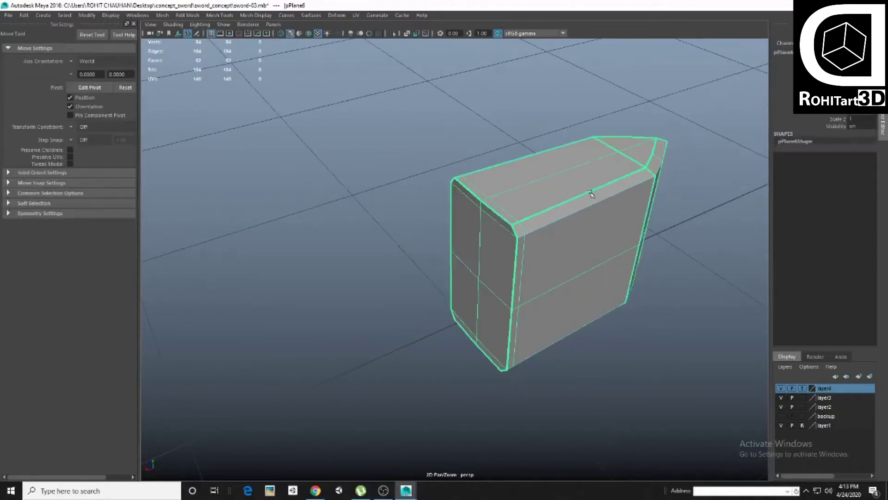
alt+drag(592, 193, 474, 300)
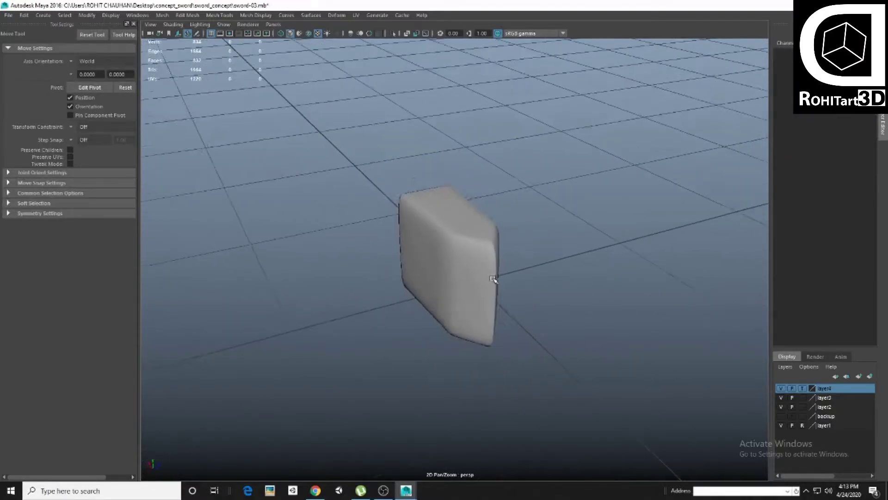
shift+right_drag(509, 278, 547, 250)
scroll(547, 250, up, 3)
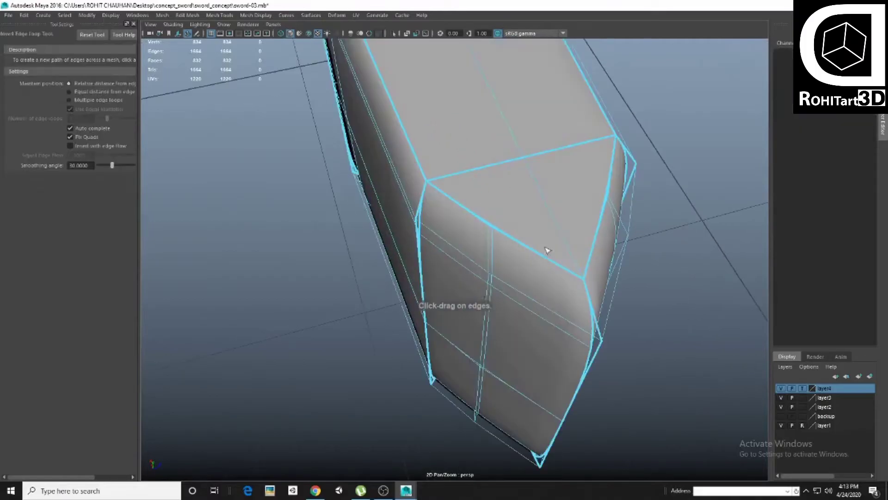
click(574, 291)
alt+drag(574, 291, 535, 288)
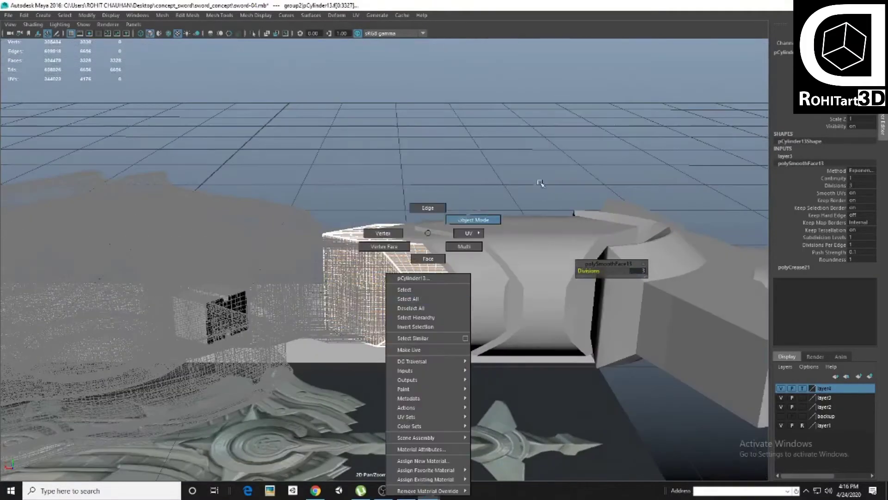
Smooth the grip section and the next grip piece.
right_drag(404, 309, 426, 218)
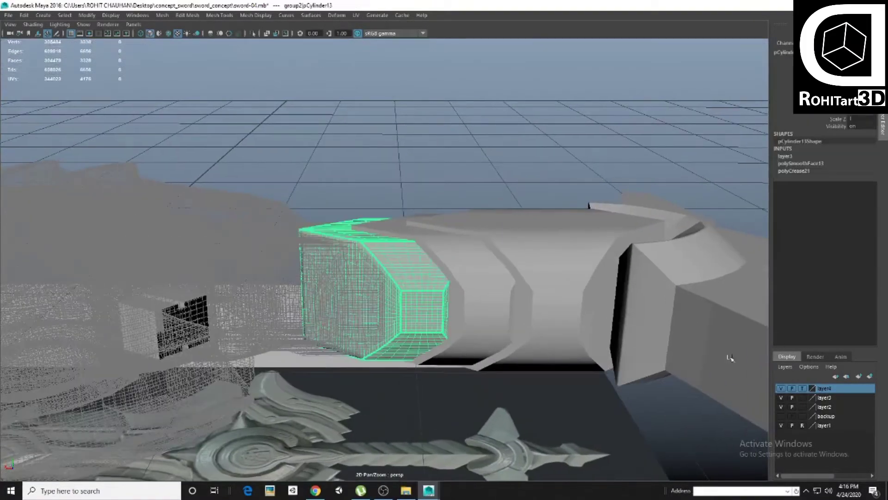
alt+drag(426, 218, 462, 231)
shift+right_drag(462, 278, 697, 256)
right_drag(444, 231, 437, 208)
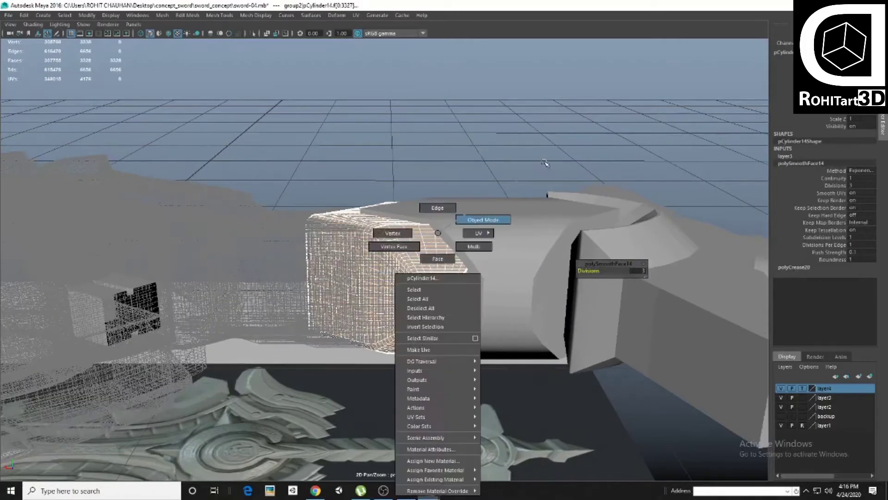
alt+drag(437, 209, 462, 240)
shift+right_drag(463, 259, 599, 233)
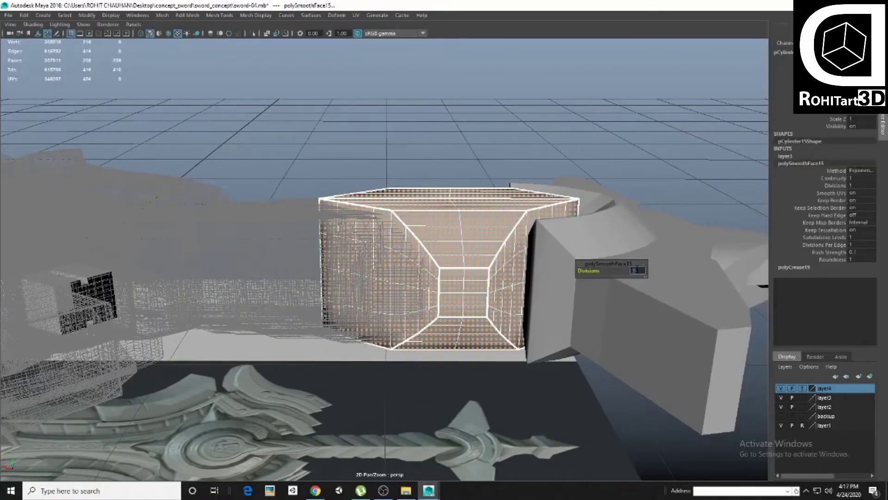
Smooth another sword part and increase its smooth divisions.
click(602, 300)
alt+drag(462, 231, 532, 222)
shift+right_drag(407, 249, 463, 208)
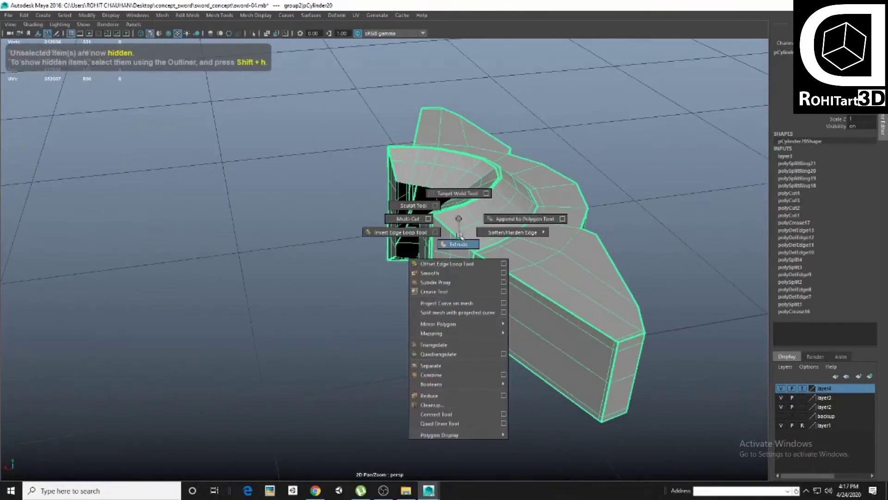
alt+drag(521, 268, 463, 232)
middle_drag(463, 231, 508, 232)
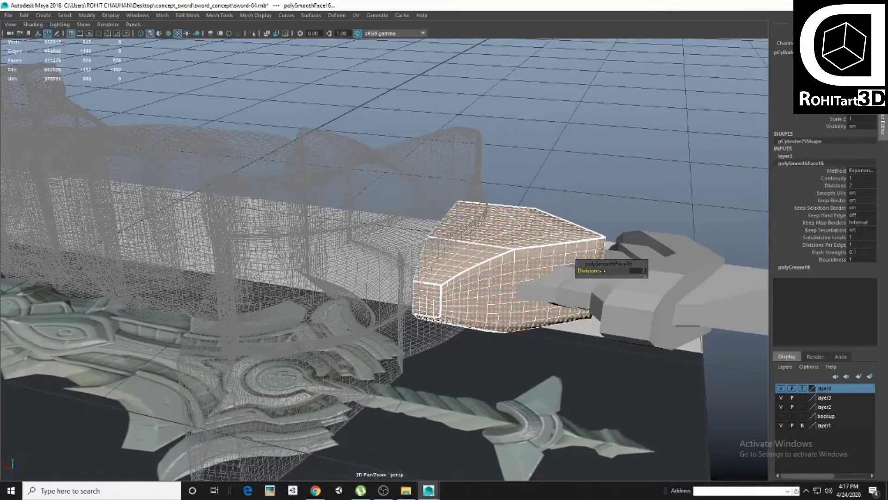
Smooth the small pommel piece and its strip of faces.
alt+drag(604, 270, 463, 231)
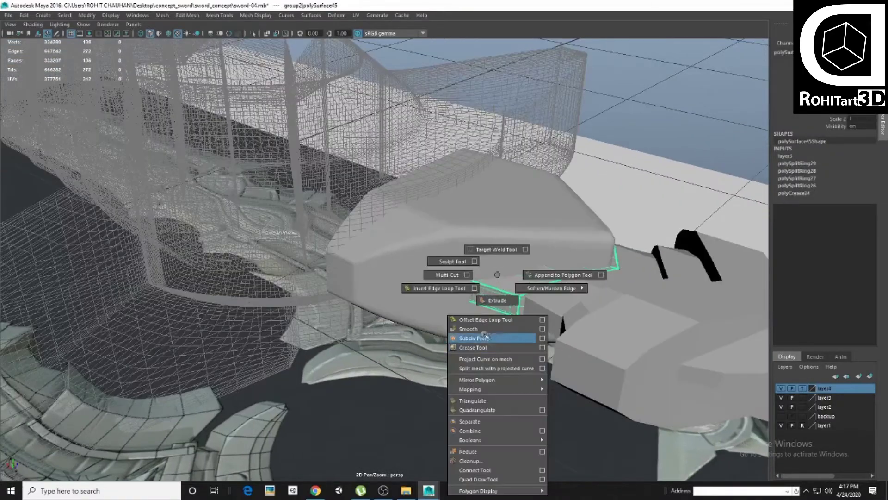
shift+right_drag(462, 259, 614, 254)
alt+drag(547, 285, 463, 259)
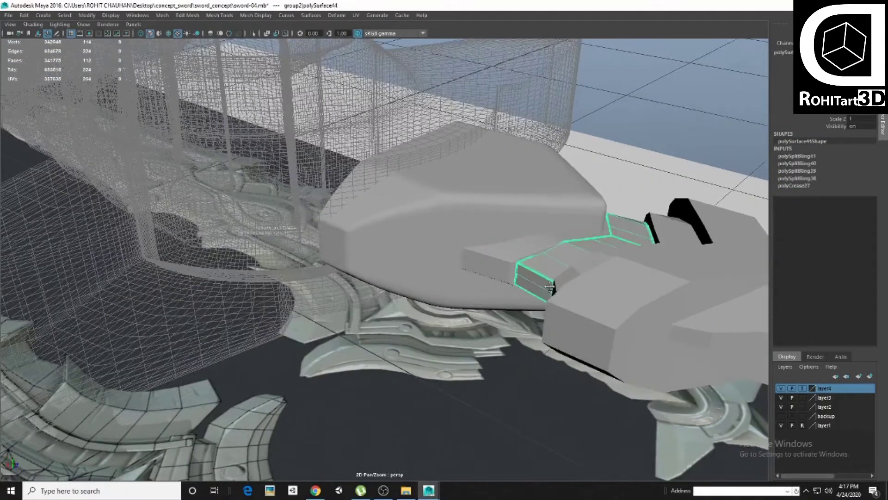
shift+right_drag(555, 277, 628, 268)
alt+drag(579, 269, 561, 240)
shift+right_drag(561, 241, 533, 247)
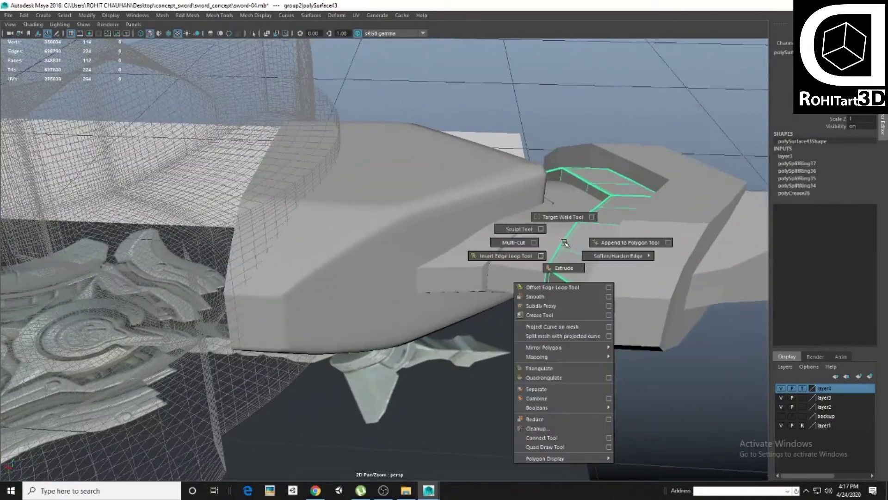
Smooth a new band of faces and orbit around the sword.
alt+drag(533, 247, 439, 241)
click(440, 259)
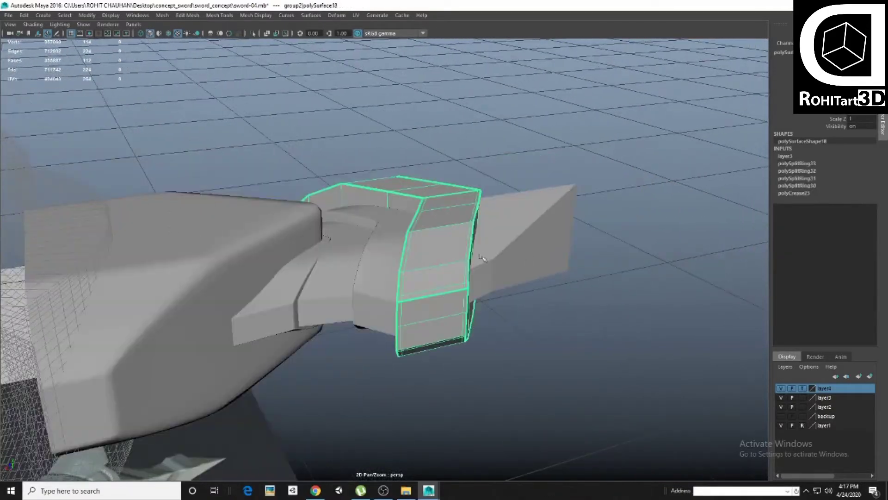
shift+right_drag(440, 259, 532, 255)
alt+drag(437, 257, 456, 254)
shift+right_drag(456, 254, 532, 255)
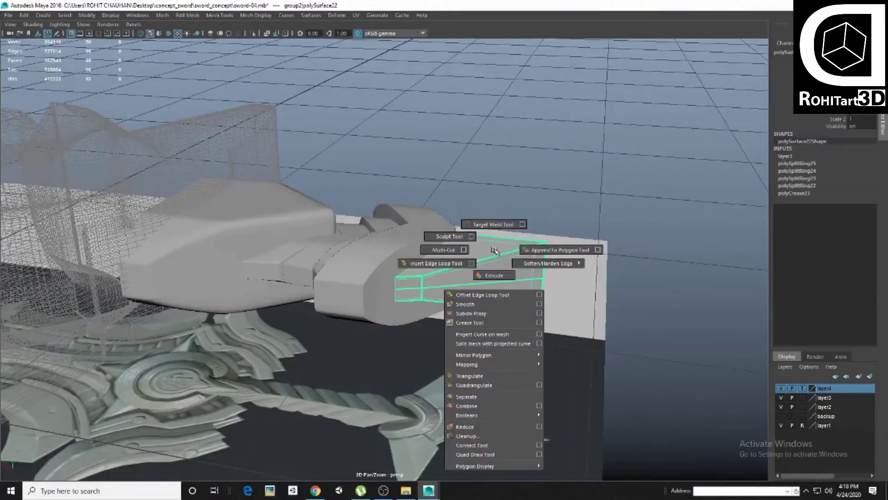
right_drag(469, 233, 467, 266)
Return to object mode and set the working layer4 to Template.
key(F8)
alt+drag(467, 266, 470, 281)
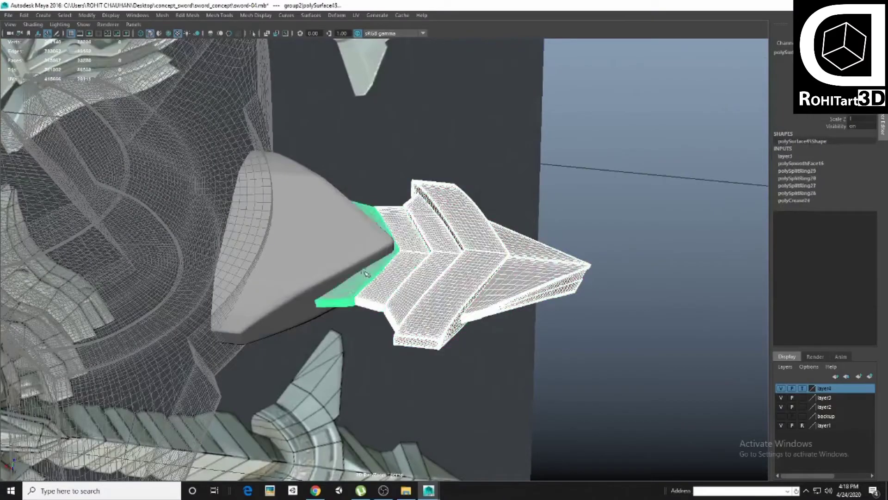
click(817, 298)
Hide the textured reference sword layer and set the model layer to reference display.
alt+drag(416, 277, 406, 345)
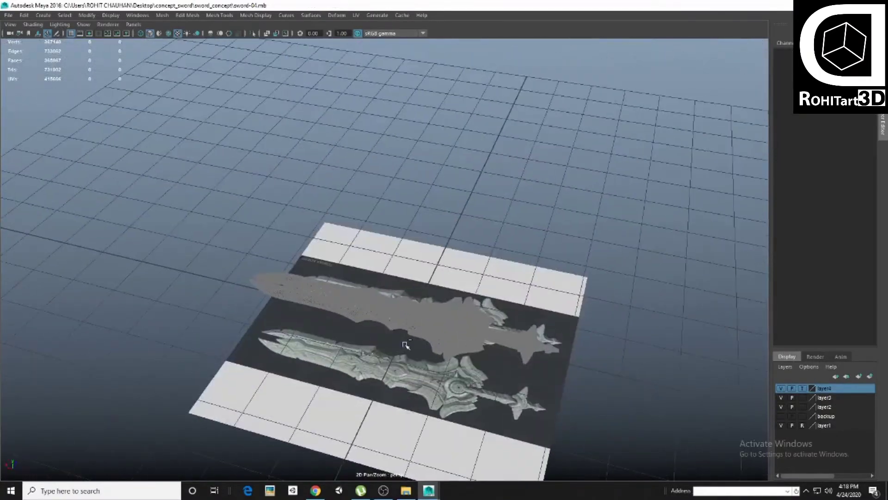
click(781, 425)
click(802, 388)
alt+drag(416, 278, 455, 288)
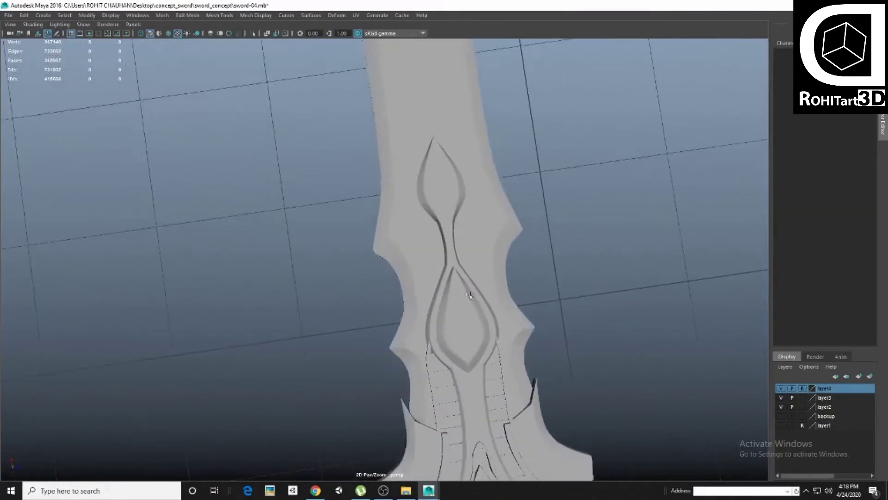
Isolate one sword piece, test-smooth it, and undo the smoothing.
click(640, 311)
key(f)
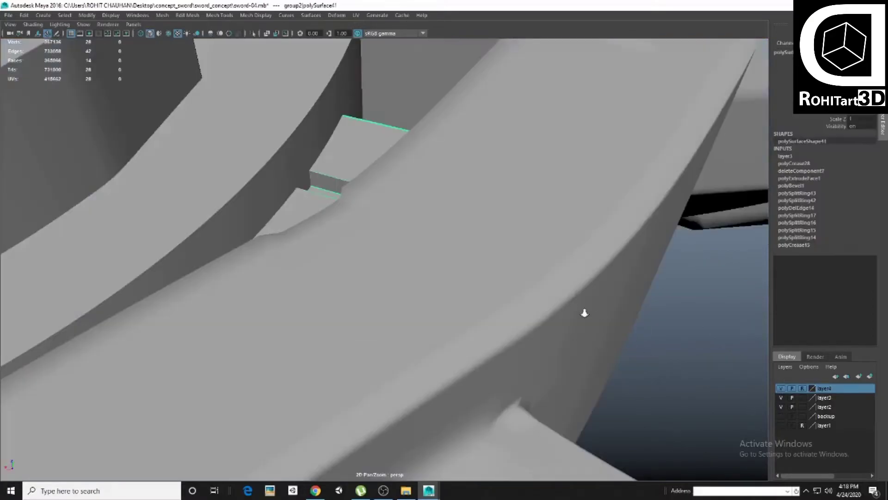
key(alt+h)
shift+right_drag(388, 257, 407, 293)
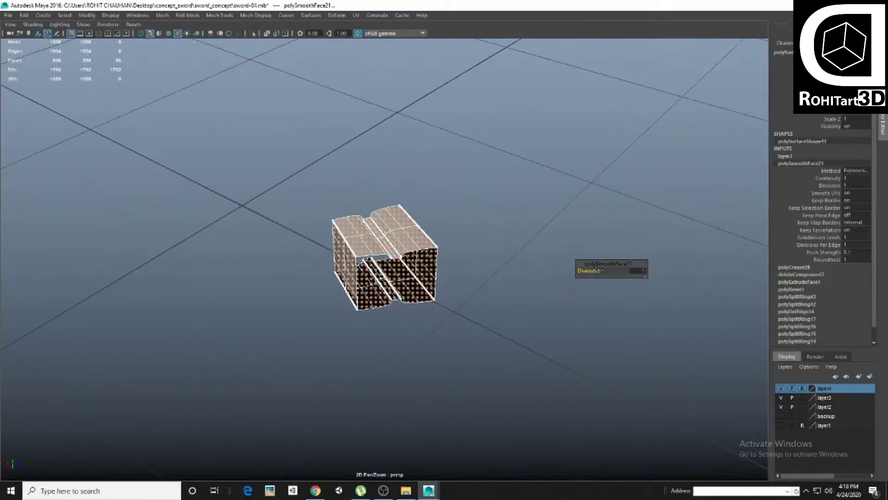
key(ctrl+z)
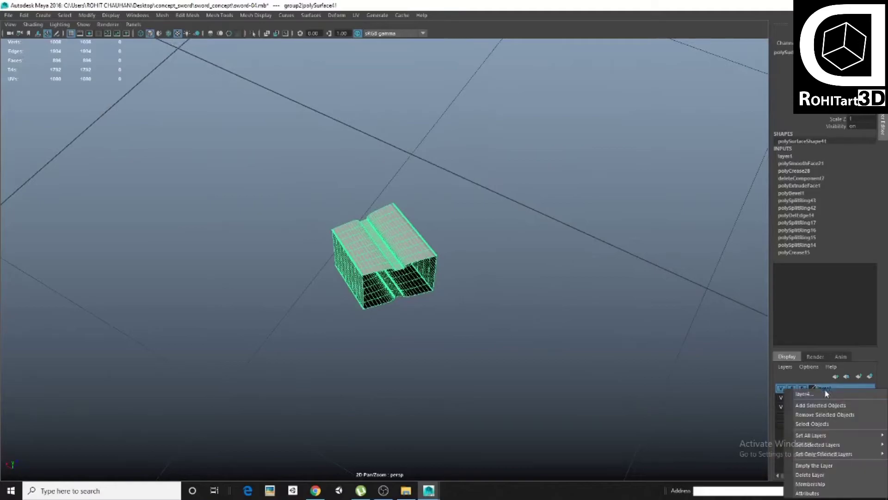
Exit isolation, restore an earlier camera view, and bring up the blade piece's mesh menu.
key(ctrl+z)
key(ctrl+z)
key(ctrl+z)
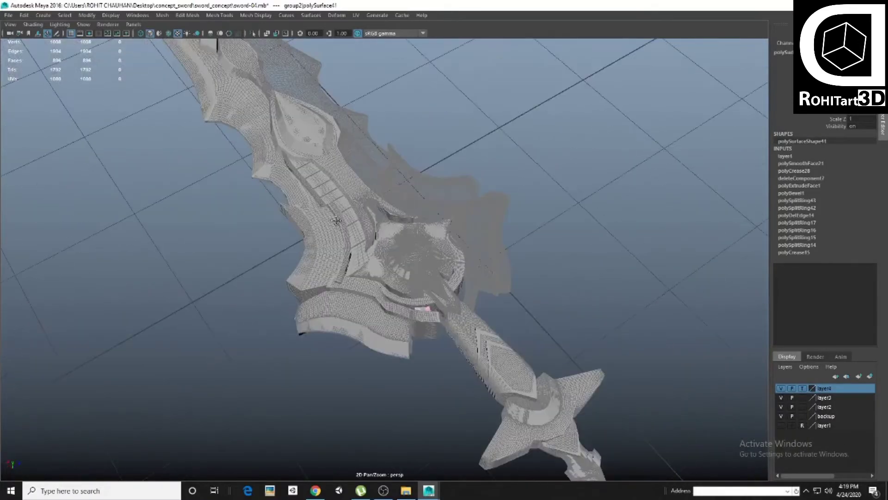
key(ctrl+z)
key(ctrl+z)
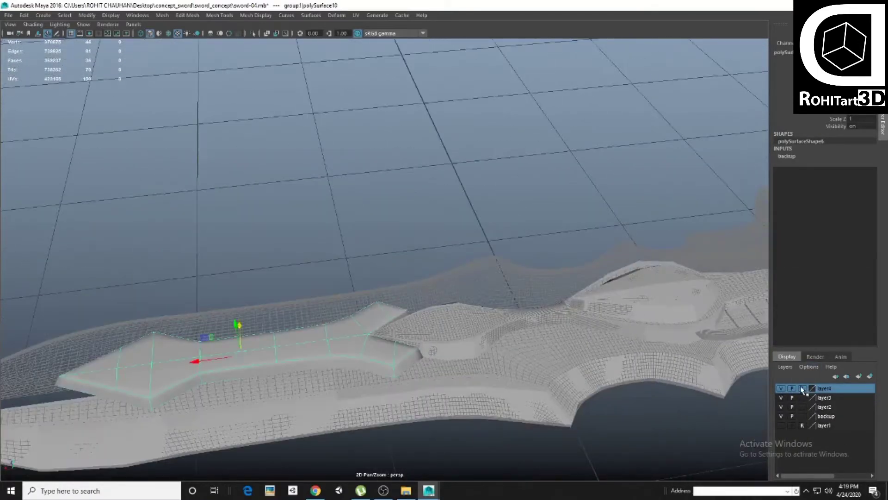
key(ctrl+z)
key(ctrl+z)
key(ctrl+z)
key(ctrl+z)
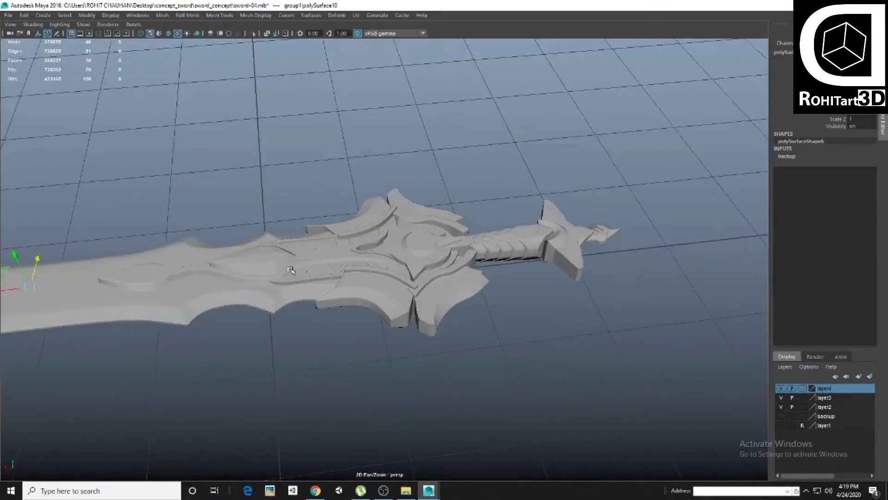
key(ctrl+z)
shift+right_drag(575, 248, 575, 255)
key(ctrl+z)
Separate the combined blade mesh into pieces and toggle the reference sword's visibility.
shift+right_drag(661, 254, 634, 402)
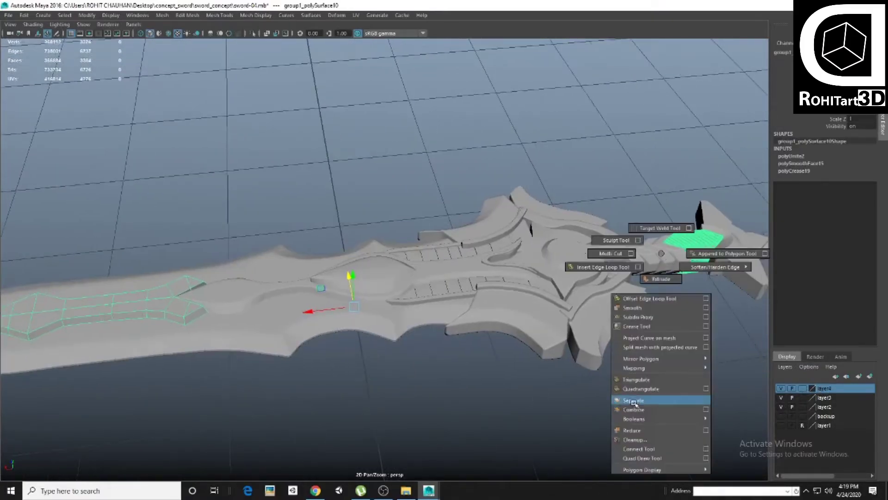
alt+drag(634, 403, 491, 407)
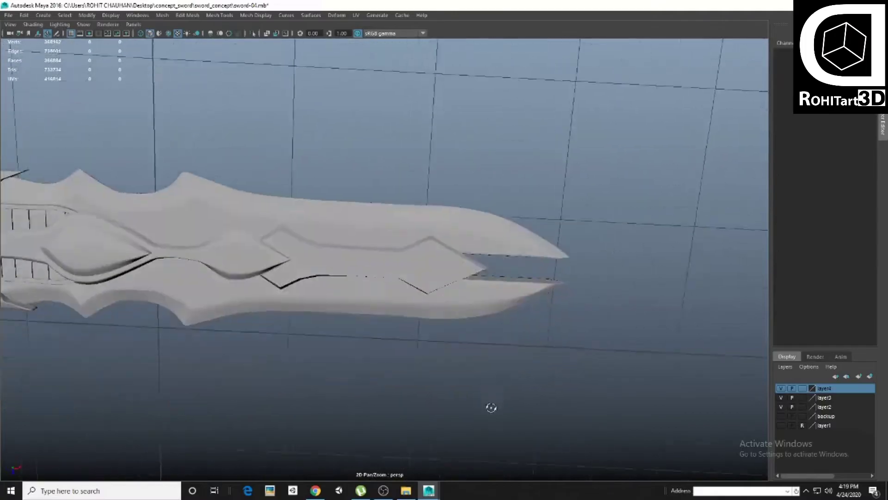
key(ctrl+z)
key(ctrl+z)
key(ctrl+z)
key(ctrl+z)
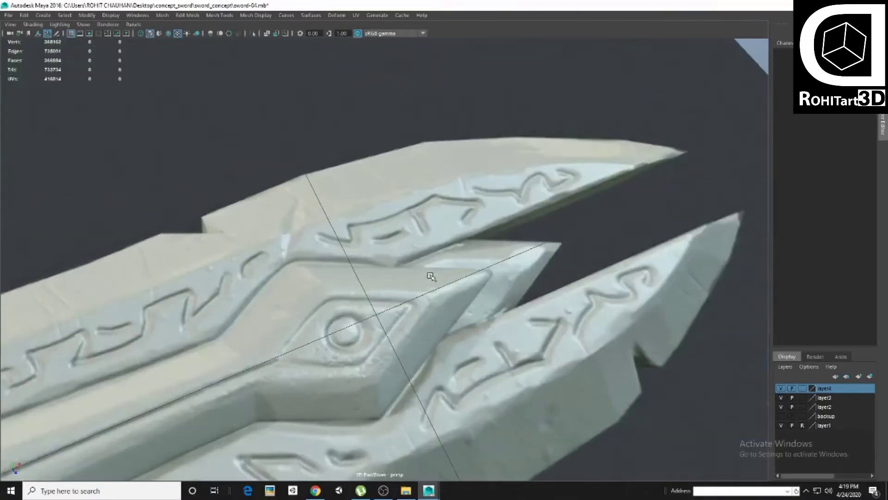
key(ctrl+z)
key(ctrl+z)
key(ctrl+z)
key(ctrl+z)
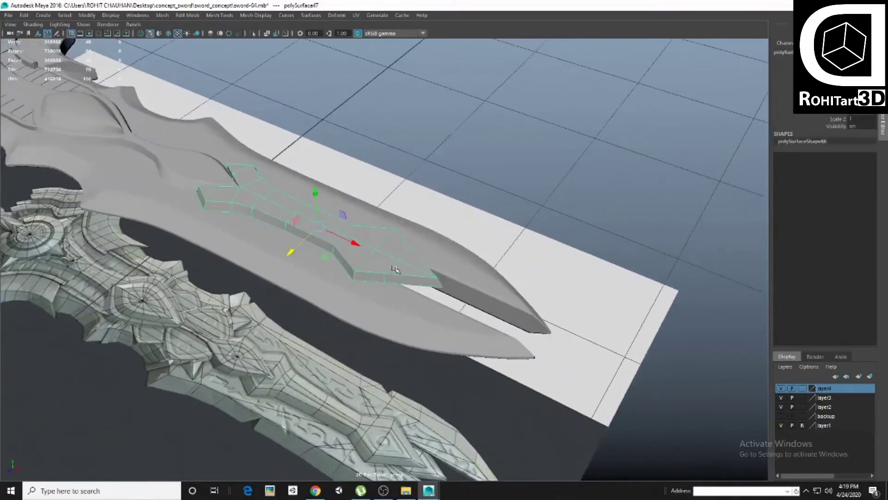
key(ctrl+z)
Show the tip insert piece's attributes and turn on textured shading.
key(ctrl+z)
key(ctrl+z)
key(ctrl+z)
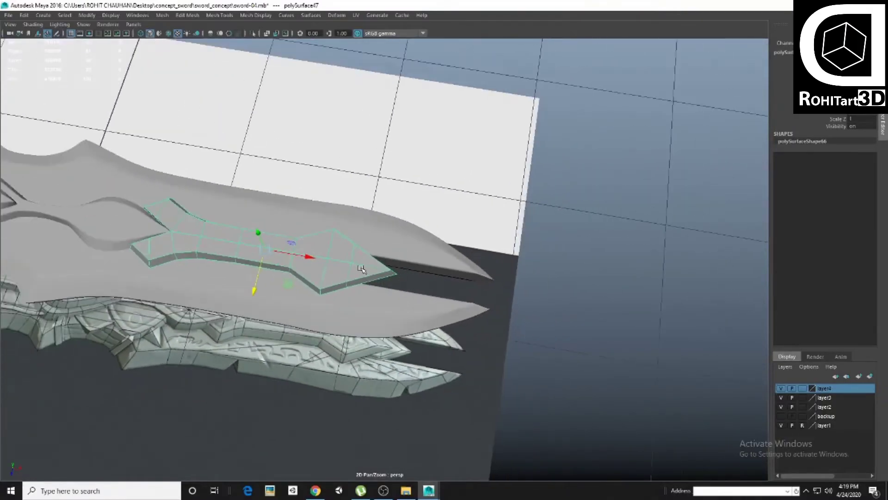
key(ctrl+z)
key(ctrl+z)
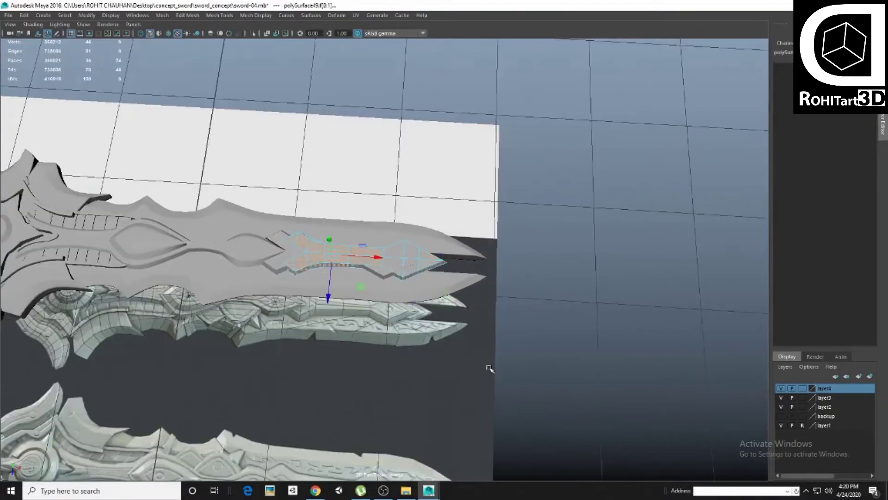
key(ctrl+z)
key(ctrl+z)
key(ctrl+z)
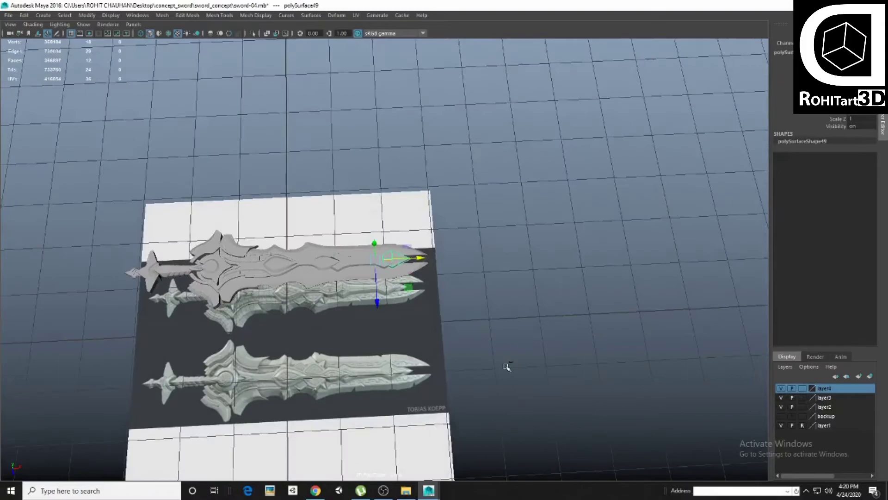
key(ctrl+z)
key(ctrl+a)
key(ctrl+z)
key(6)
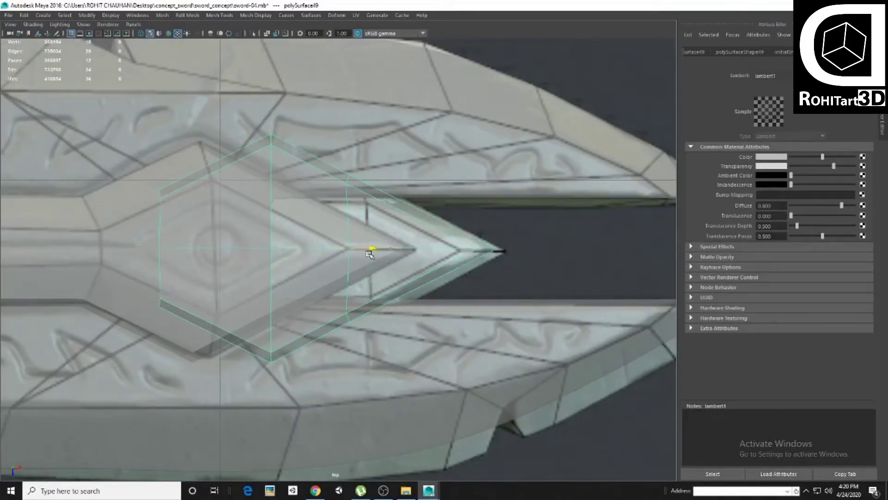
Turn textured shading off, return to perspective, and select the small tip insert.
key(ctrl+z)
key(ctrl+z)
key(ctrl+z)
key(ctrl+z)
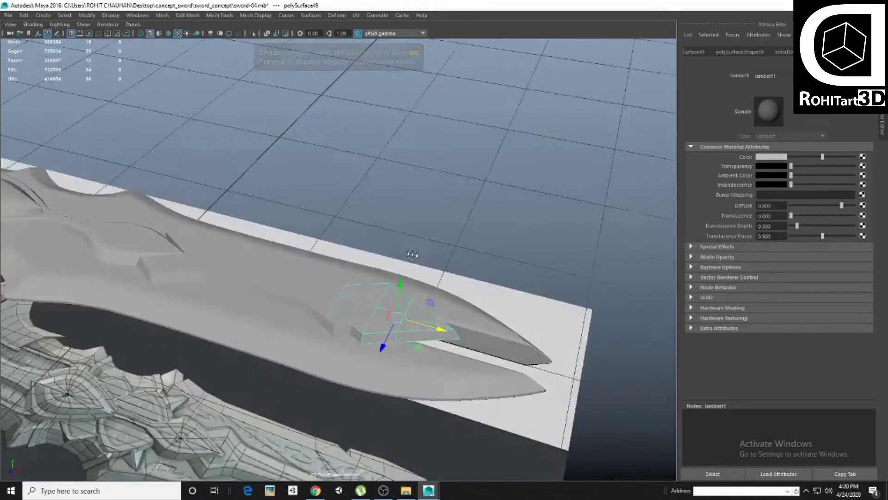
key(ctrl+z)
key(ctrl+z)
key(ctrl+z)
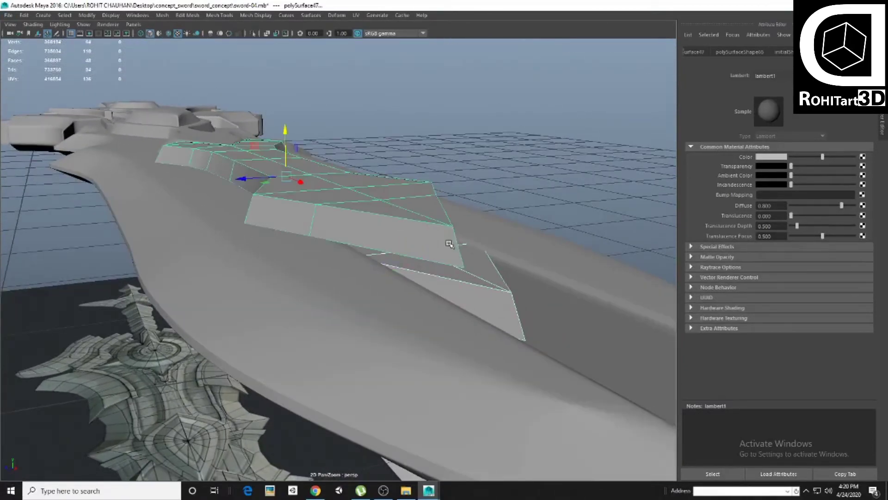
key(ctrl+z)
key(ctrl+z)
key(ctrl+z)
key(ctrl+z)
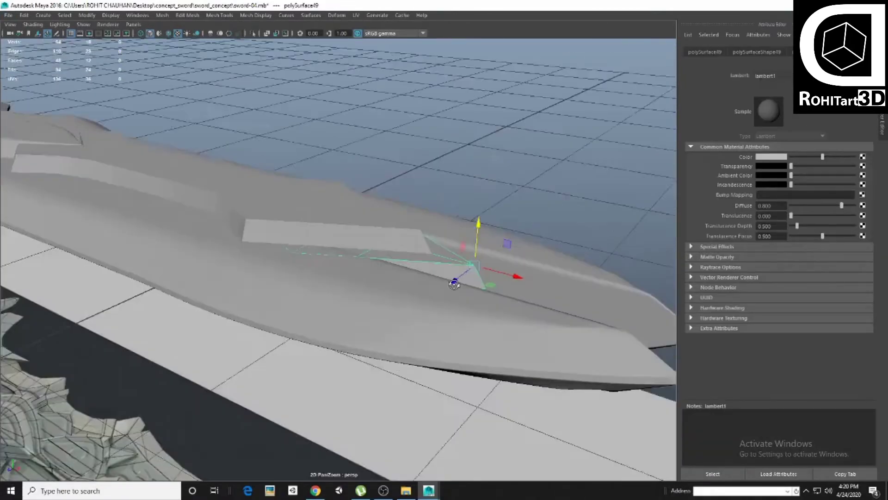
key(ctrl+z)
key(ctrl+z)
key(ctrl+z)
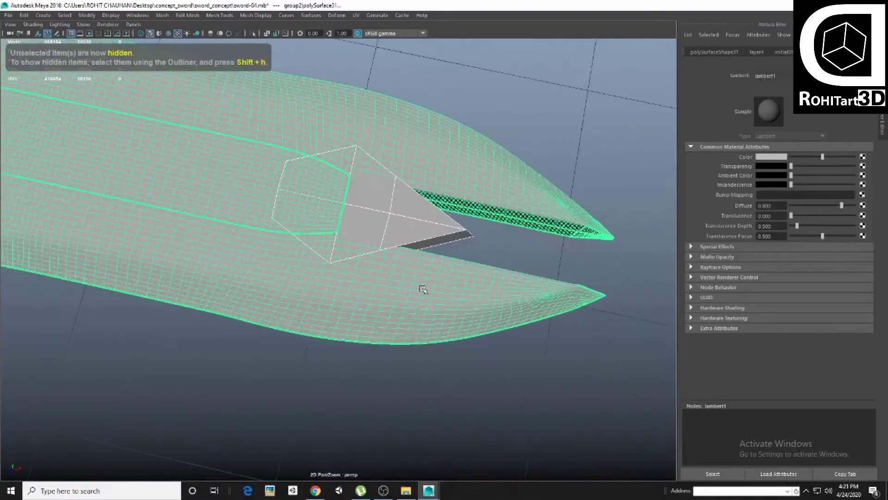
key(ctrl+z)
Edge-extrude the small tip wedge, checking it in top view and isolated before restoring the sword.
key(ctrl+z)
key(ctrl+z)
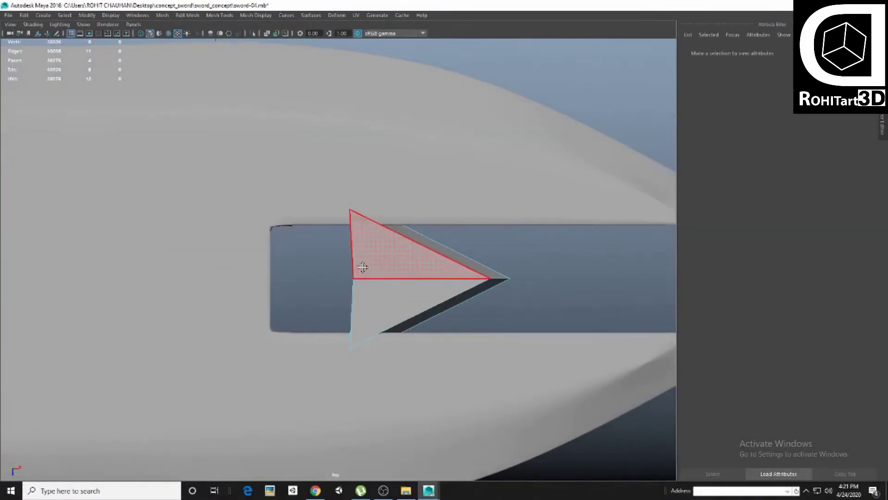
key(ctrl+z)
key(ctrl+z)
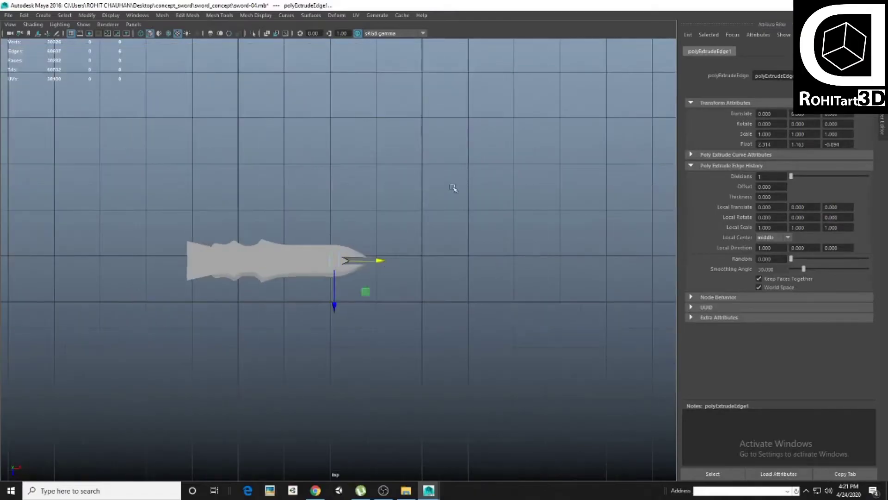
key(ctrl+z)
key(ctrl+z)
key(ctrl+z)
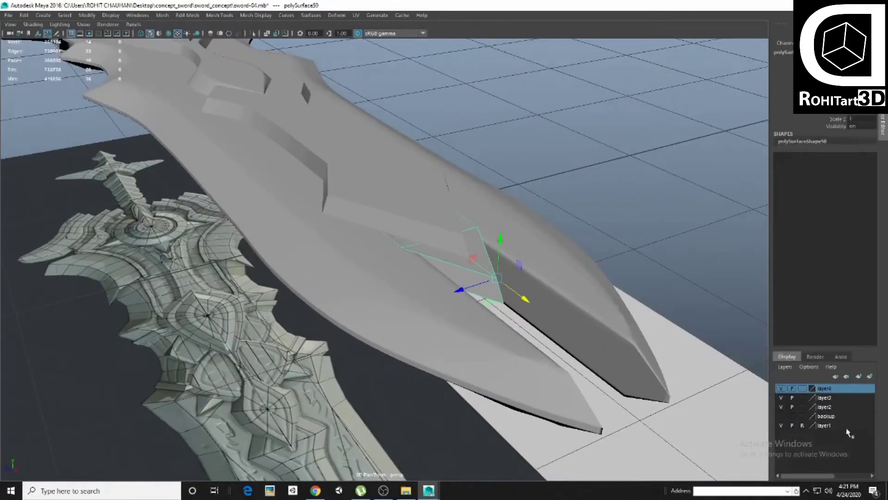
key(ctrl+z)
key(ctrl+z)
key(ctrl+z)
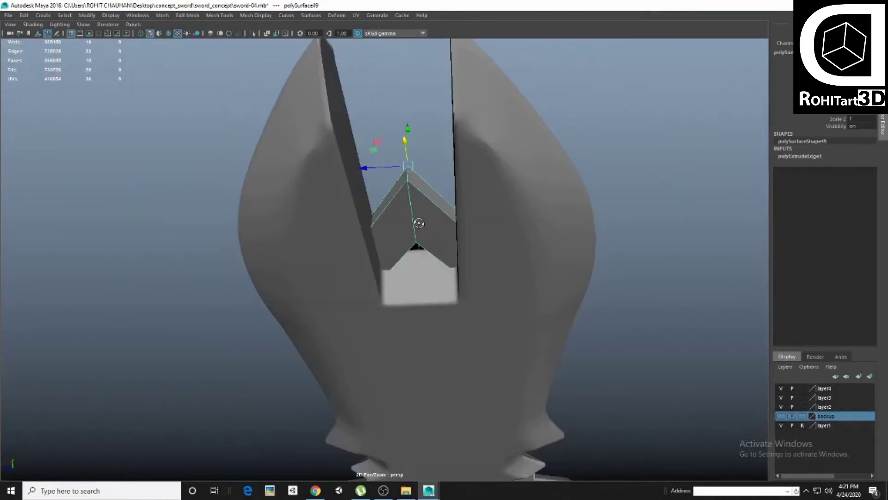
key(ctrl+z)
key(ctrl+z)
key(ctrl+z)
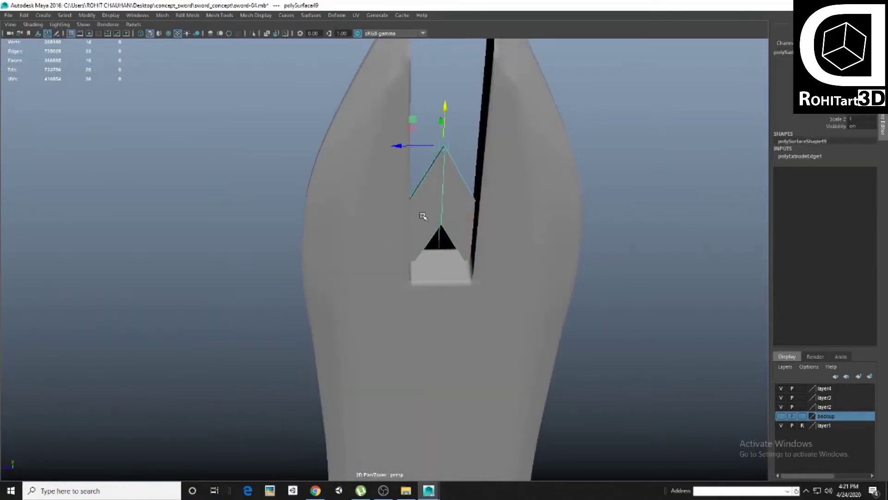
key(alt+h)
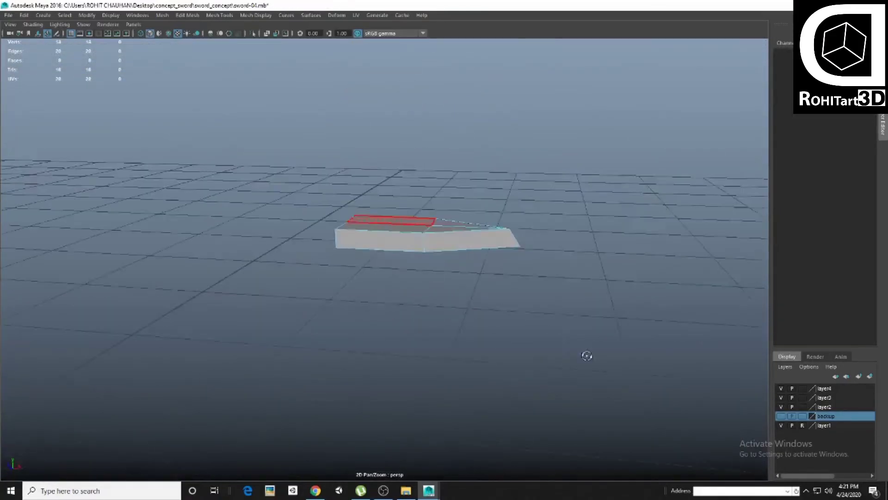
key(ctrl+z)
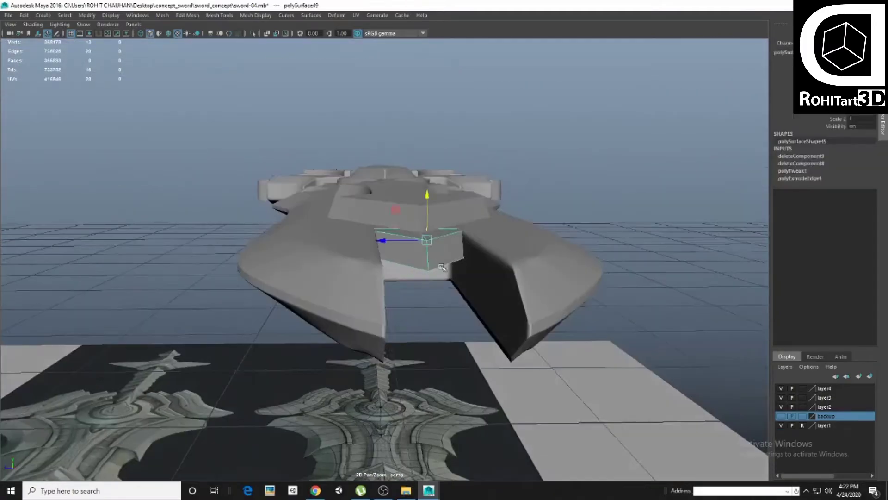
alt+drag(455, 245, 460, 245)
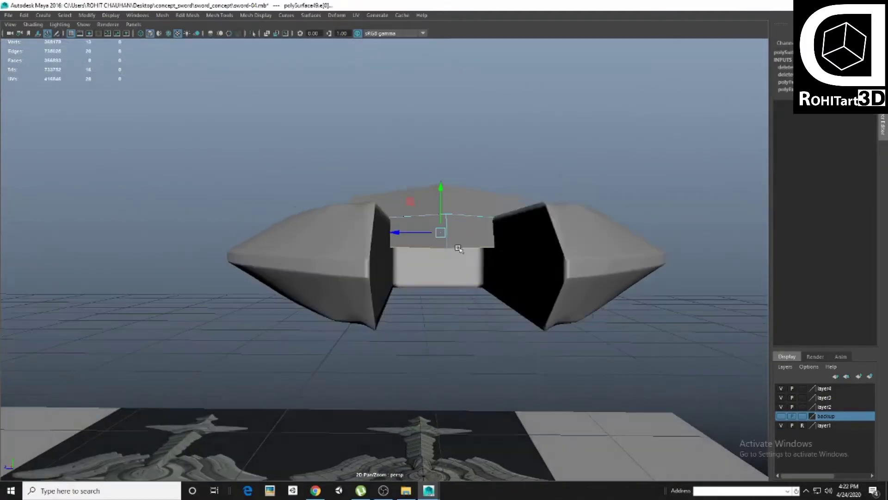
Extrude the selected hilt edges in the enlarged side view.
key(space)
right_click(623, 202)
alt+drag(623, 202, 601, 195)
scroll(601, 402, down, 5)
scroll(602, 403, up, 5)
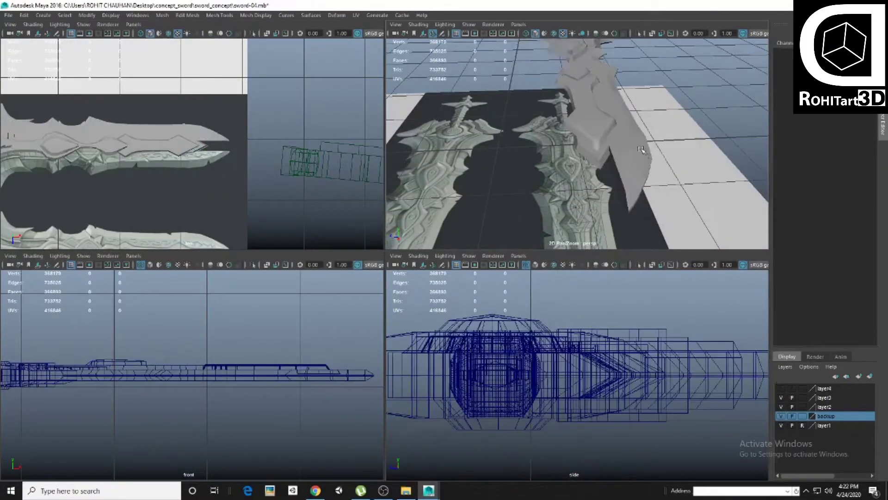
key(space)
key(f)
key(ctrl+e)
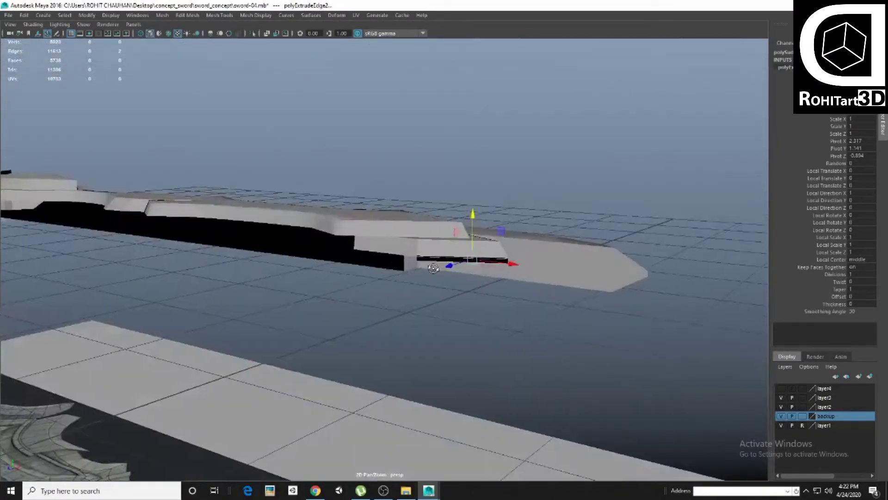
Delete the new piece's top faces and extrude its border edges again.
mouse_move(511, 128)
alt+mouse_down()
mouse_move(458, 263)
mouse_move(397, 260)
mouse_move(410, 354)
alt+mouse_up()
click(458, 263)
key(Delete)
key(4)
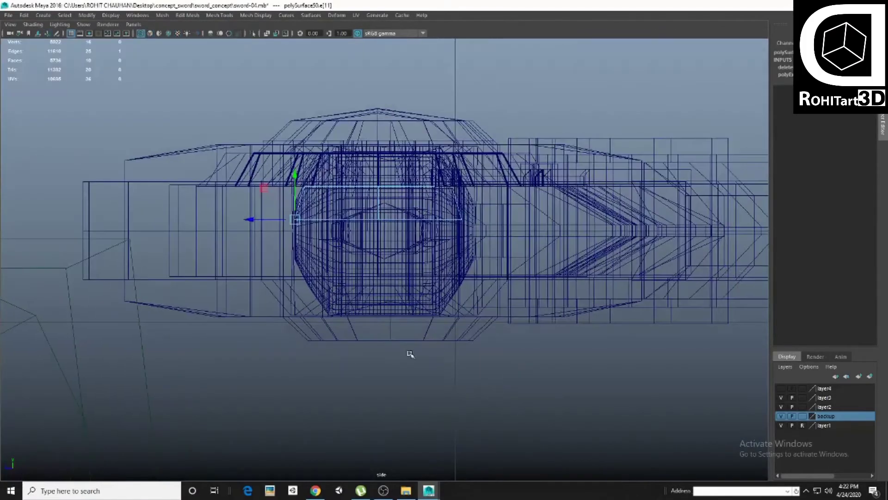
drag(524, 196, 524, 195)
key(ctrl+e)
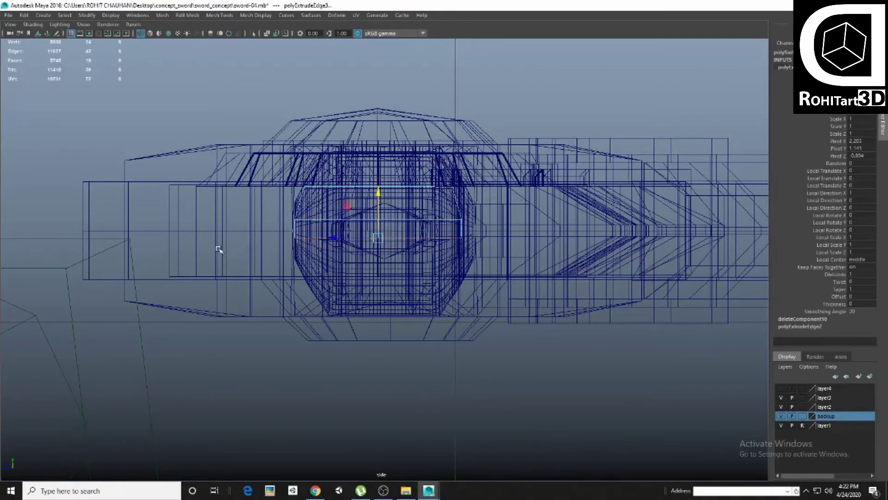
key(5)
alt+drag(324, 250, 422, 254)
Isolate the piece and inspect it with smooth preview on and off.
key(alt+h)
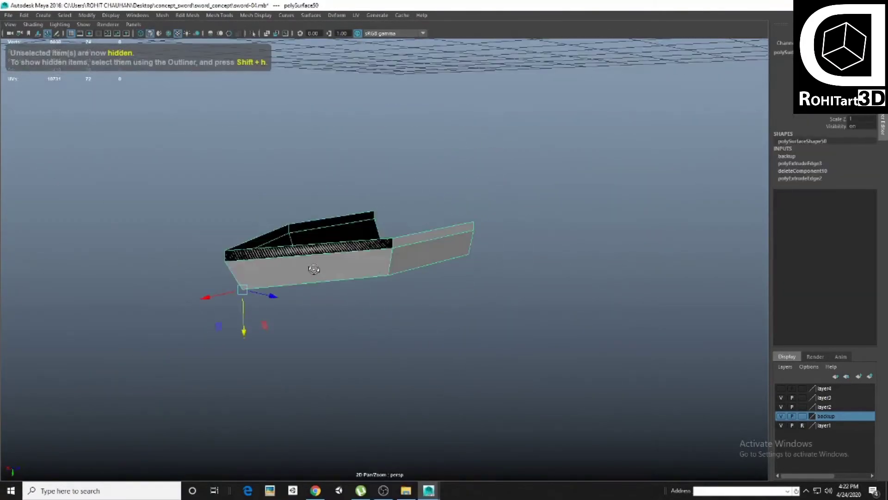
key(3)
mouse_move(315, 269)
alt+mouse_down()
mouse_move(372, 254)
mouse_move(504, 261)
alt+mouse_up()
mouse_move(357, 245)
alt+mouse_down()
mouse_move(460, 329)
mouse_move(341, 212)
alt+mouse_up()
key(F9)
key(1)
alt+drag(401, 268, 377, 280)
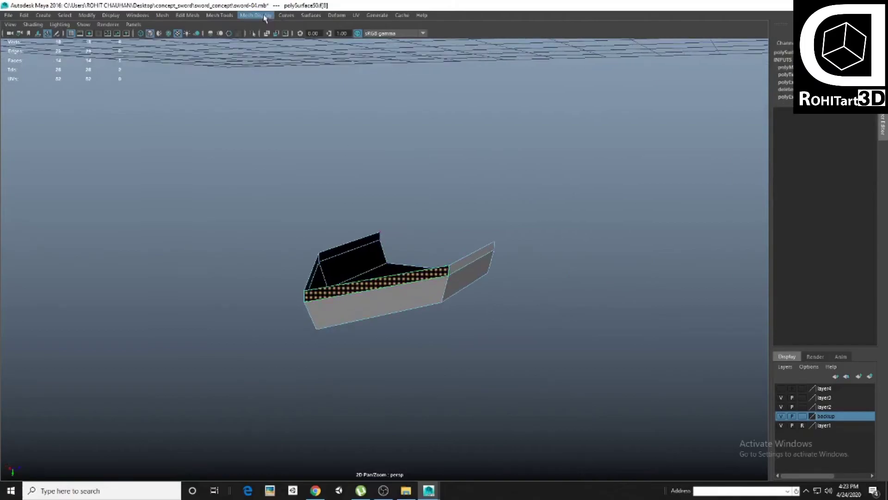
Reverse the piece's normals, delete the unwanted face, and reposition it with move and rotate.
click(265, 18)
click(257, 49)
key(Delete)
click(425, 277)
click(255, 15)
click(257, 49)
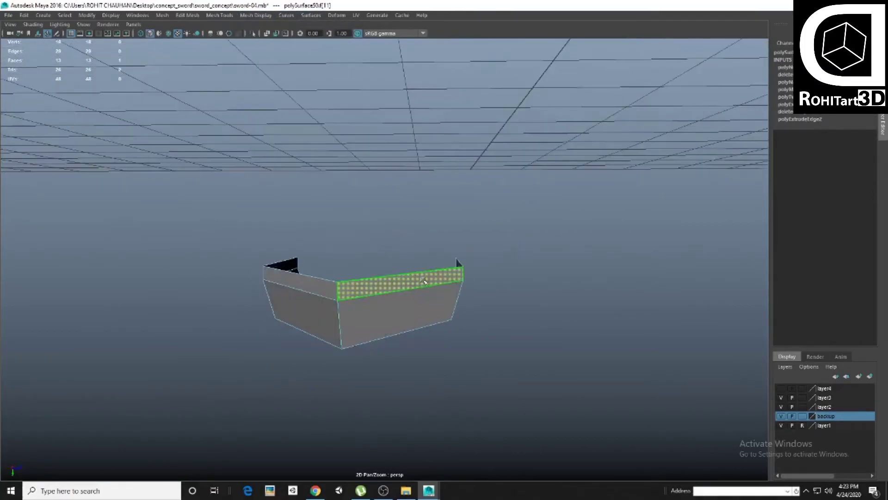
key(w)
alt+drag(578, 269, 463, 300)
key(e)
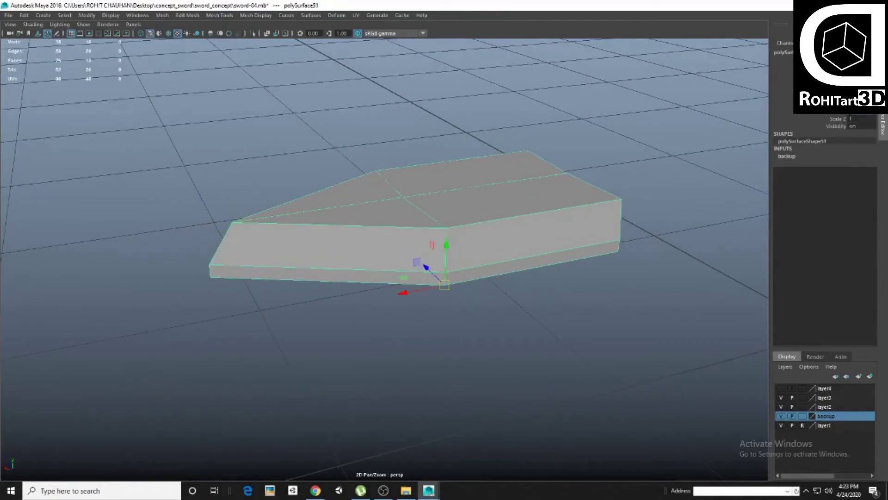
Merge the block's overlapping vertices with a 0.01 threshold.
right_drag(564, 277, 500, 387)
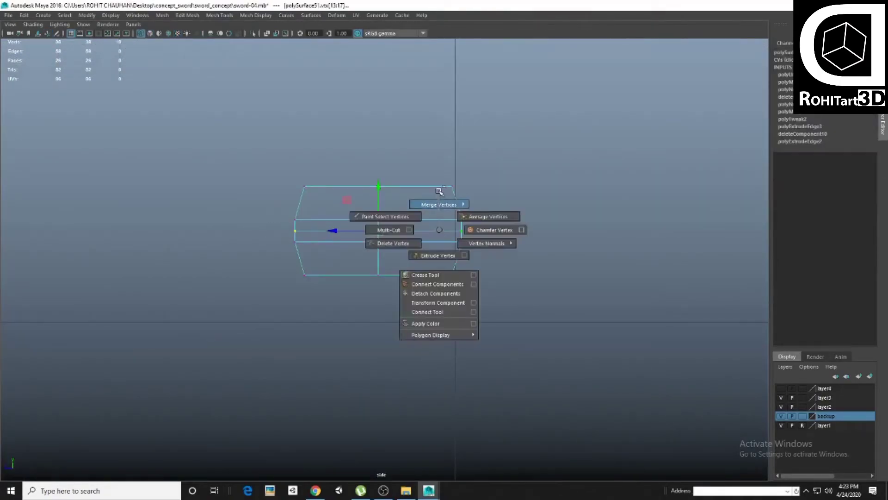
click(468, 246)
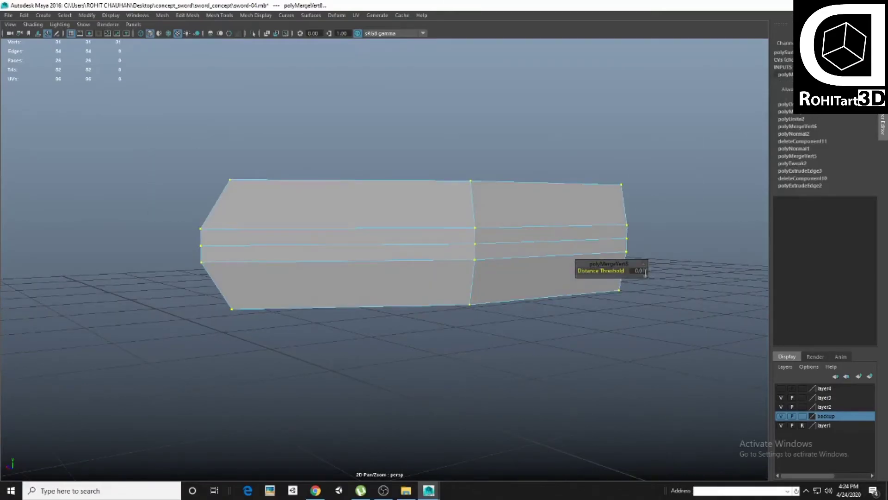
key(Return)
alt+drag(602, 271, 532, 259)
Select and delete the strip of inner faces.
click(424, 246)
mouse_move(424, 246)
alt+mouse_down()
mouse_move(395, 292)
mouse_move(300, 264)
alt+mouse_up()
key(F11)
double_click(353, 244)
alt+drag(353, 244, 517, 256)
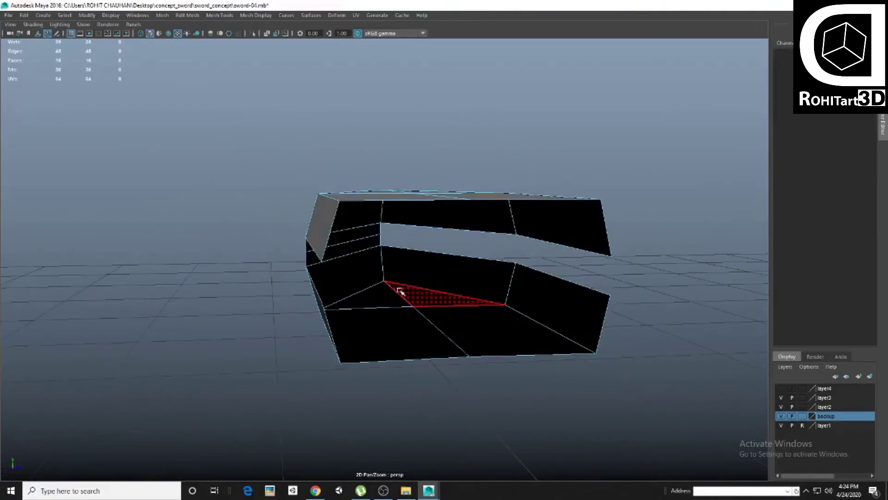
mouse_move(401, 291)
alt+mouse_down()
mouse_move(353, 297)
mouse_move(440, 297)
mouse_move(496, 228)
alt+mouse_up()
key(Delete)
Bridge the two border edges to close the gap, then show the full sword again.
key(F10)
click(371, 257)
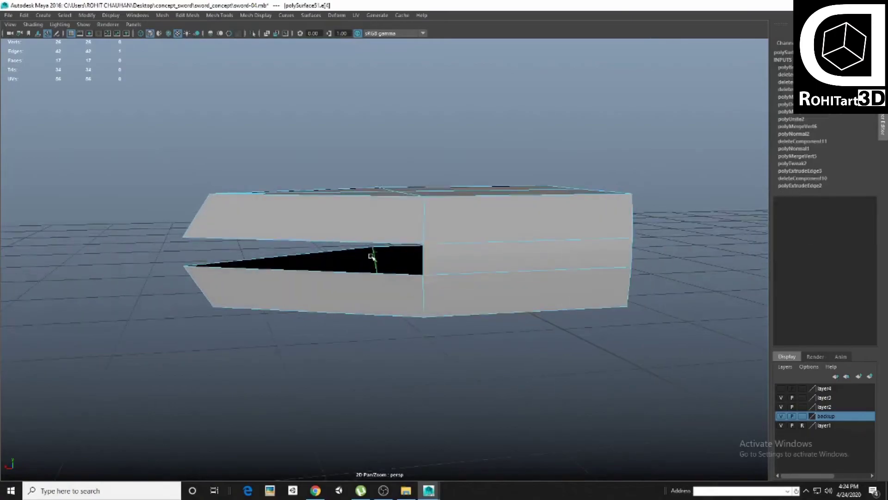
shift+click(303, 233)
shift+right_drag(302, 233, 316, 257)
mouse_move(316, 258)
alt+mouse_down()
mouse_move(347, 287)
mouse_move(220, 271)
alt+mouse_up()
key(F8)
mouse_move(233, 237)
alt+mouse_down()
mouse_move(367, 311)
mouse_move(336, 332)
alt+mouse_up()
key(ctrl+d)
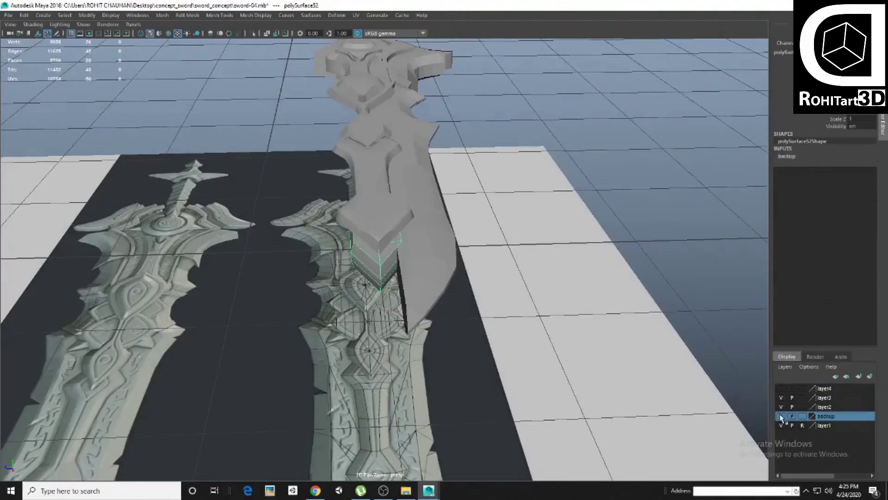
Hide the detailed reference sword layer and add support edge loops to the wedge block.
click(781, 416)
click(418, 259)
mouse_move(419, 259)
alt+mouse_down()
mouse_move(415, 287)
mouse_move(465, 273)
mouse_move(417, 272)
alt+mouse_up()
click(415, 288)
shift+right_drag(417, 272, 384, 240)
mouse_move(384, 240)
alt+mouse_down()
mouse_move(309, 282)
mouse_move(428, 248)
mouse_move(444, 264)
mouse_move(252, 252)
mouse_move(477, 303)
mouse_move(483, 290)
alt+mouse_up()
Delete the extra edges from the block and smooth it with 2 divisions.
click(484, 289)
key(f)
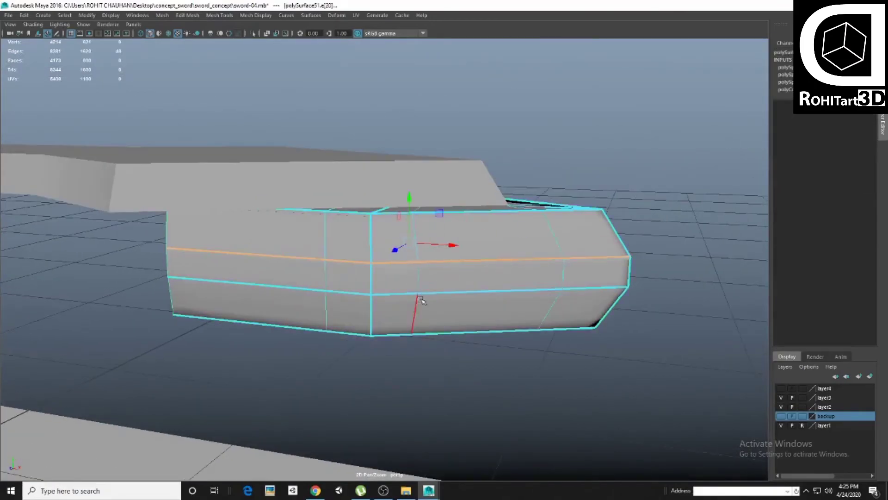
key(Delete)
mouse_move(433, 204)
alt+mouse_down()
mouse_move(540, 268)
mouse_move(481, 307)
mouse_move(345, 264)
alt+mouse_up()
double_click(344, 263)
mouse_move(402, 281)
alt+mouse_down()
mouse_move(526, 297)
mouse_move(407, 300)
alt+mouse_up()
shift+right_drag(407, 301, 426, 324)
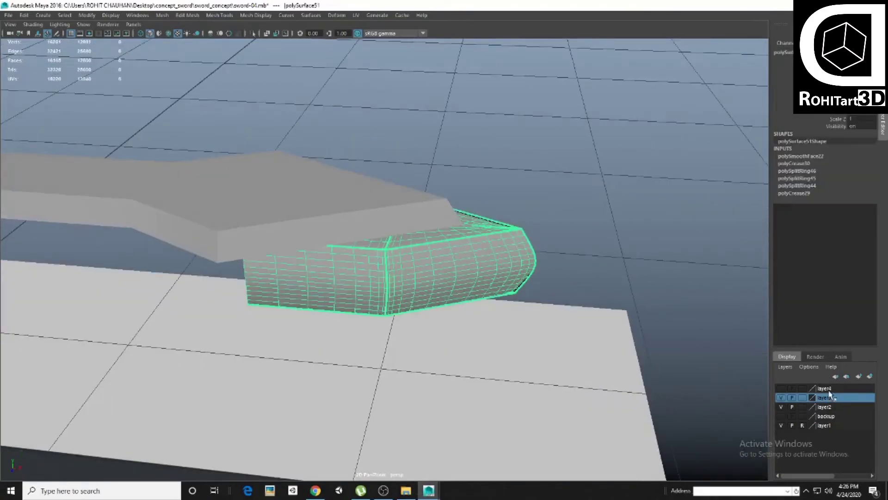
Select the arrow-shaped hilt piece as an object, isolate it, then hide it.
mouse_move(517, 264)
alt+mouse_down()
mouse_move(333, 229)
mouse_move(287, 255)
mouse_move(373, 301)
mouse_move(327, 178)
mouse_move(644, 277)
mouse_move(519, 291)
mouse_move(257, 242)
mouse_move(301, 235)
mouse_move(347, 143)
mouse_move(530, 183)
mouse_move(378, 278)
alt+mouse_up()
key(F8)
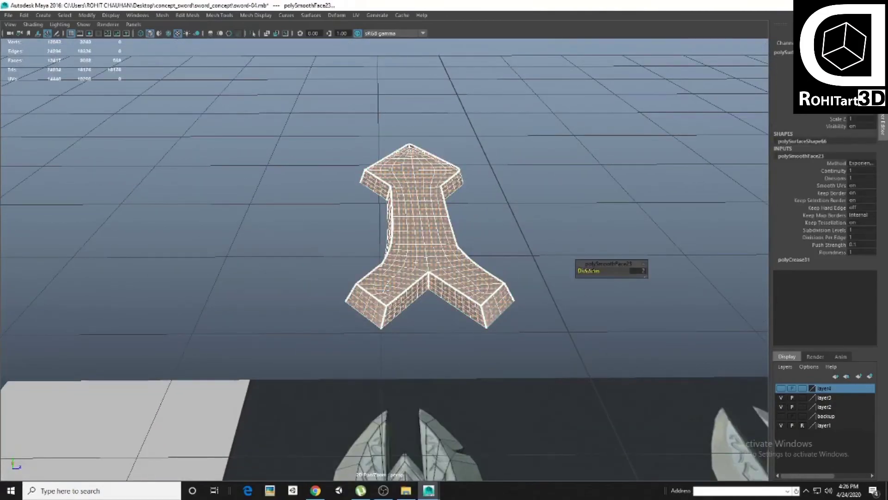
right_drag(532, 150, 532, 150)
mouse_move(532, 150)
alt+mouse_down()
mouse_move(454, 246)
mouse_move(364, 280)
mouse_move(556, 322)
mouse_move(473, 279)
mouse_move(449, 317)
alt+mouse_up()
key(ctrl+1)
key(ctrl+h)
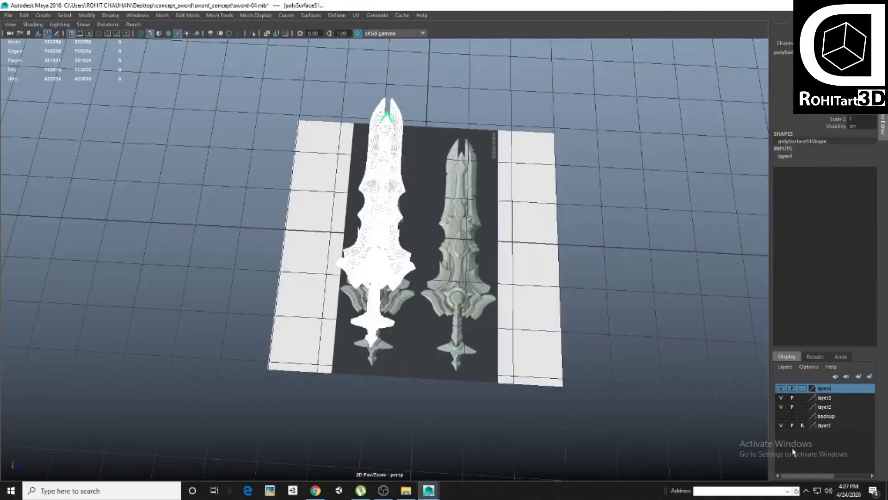
Inspect the sword from low, top and oblique angles and select its crossguard pieces.
mouse_move(451, 289)
alt+mouse_down()
mouse_move(456, 275)
mouse_move(421, 223)
alt+mouse_up()
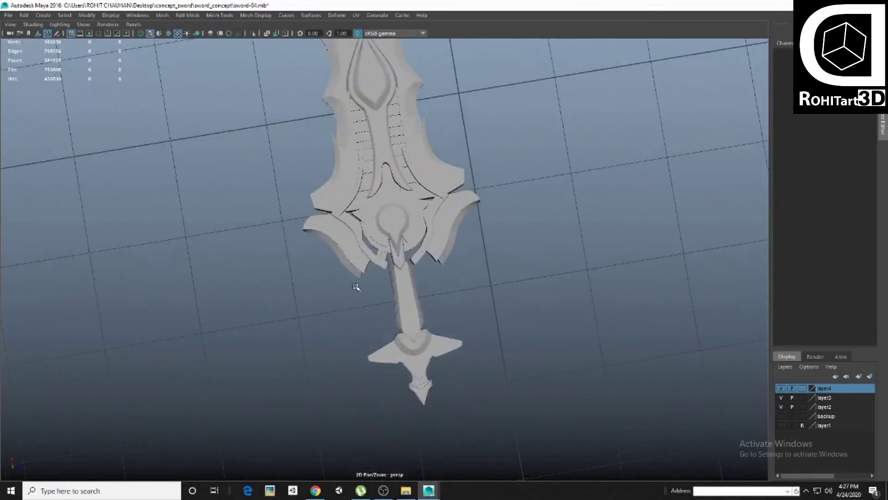
alt+drag(356, 287, 466, 347)
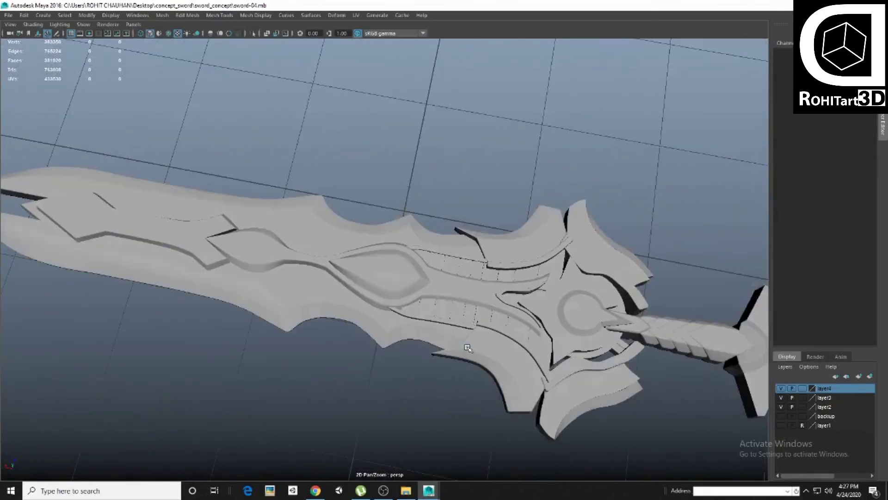
alt+drag(408, 156, 273, 29)
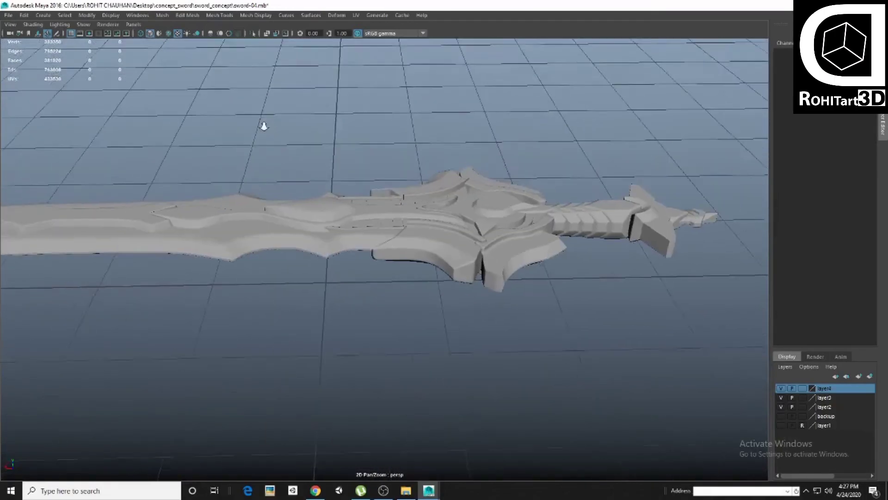
alt+drag(264, 126, 380, 296)
scroll(379, 296, up, 3)
click(330, 279)
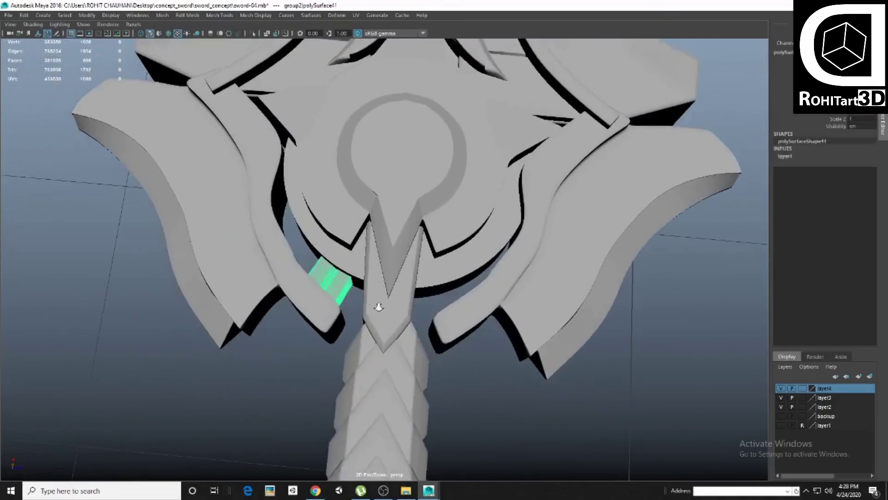
scroll(378, 306, down, 5)
click(482, 322)
alt+drag(482, 322, 481, 278)
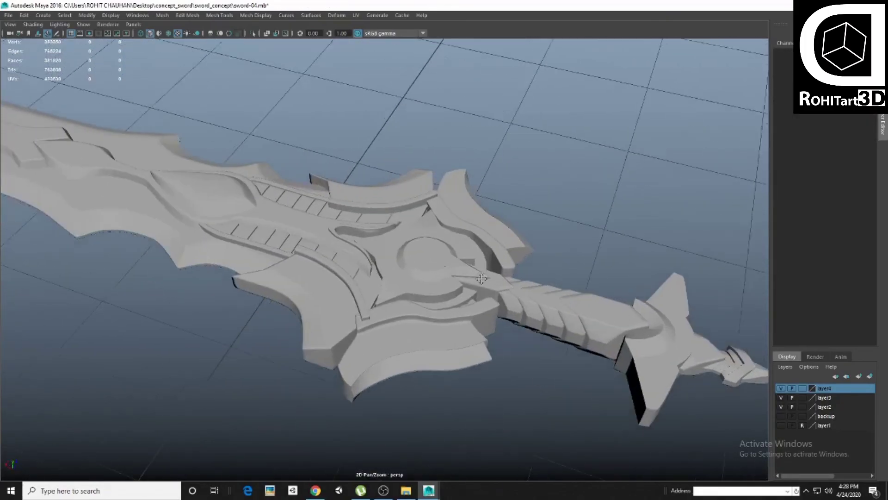
click(481, 278)
scroll(481, 278, down, 3)
scroll(263, 207, down, 3)
click(263, 207)
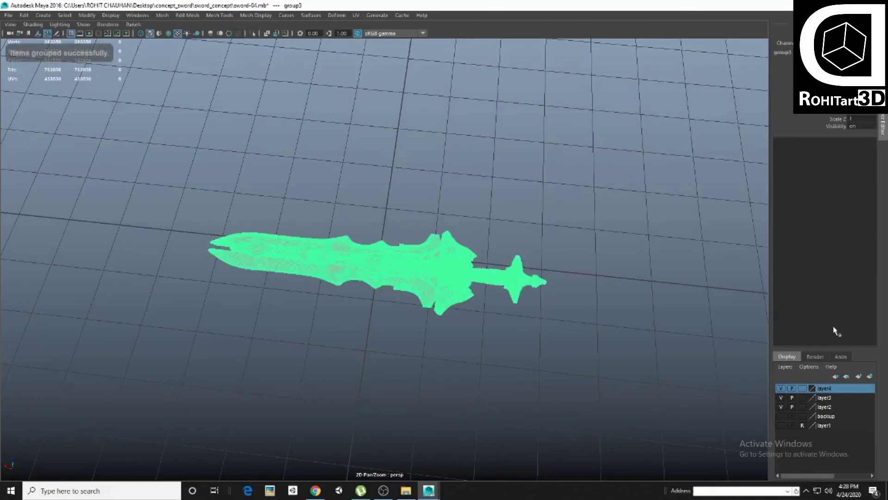